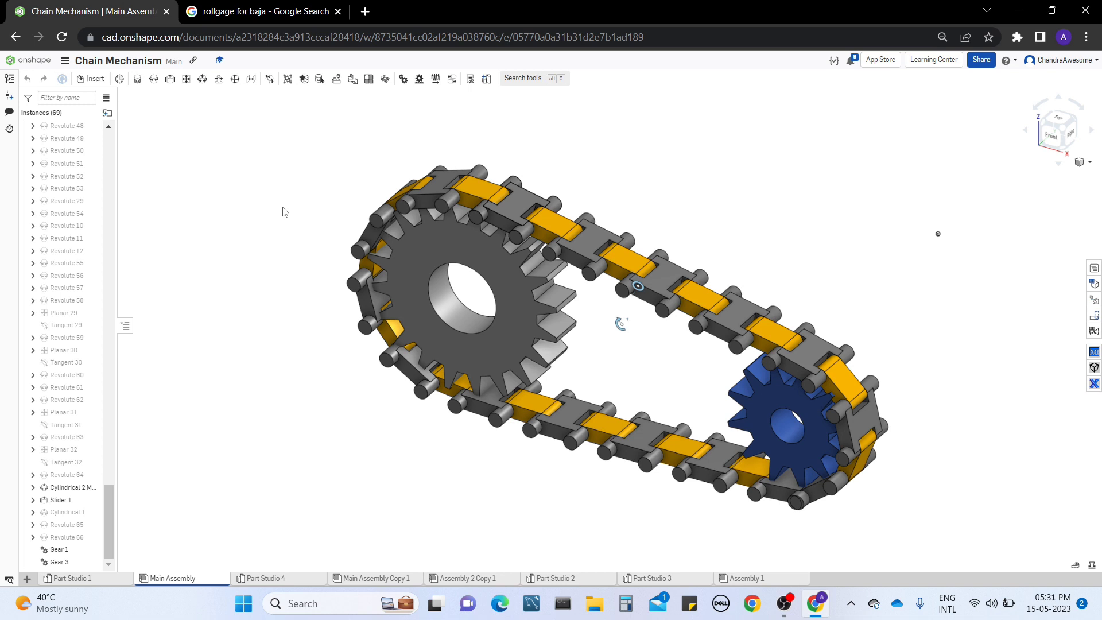
Step: Animate the z rotation of the Cylindrical 2 Motor mate, examine the chain running around both sprockets, and end the animation
right_click(63, 489)
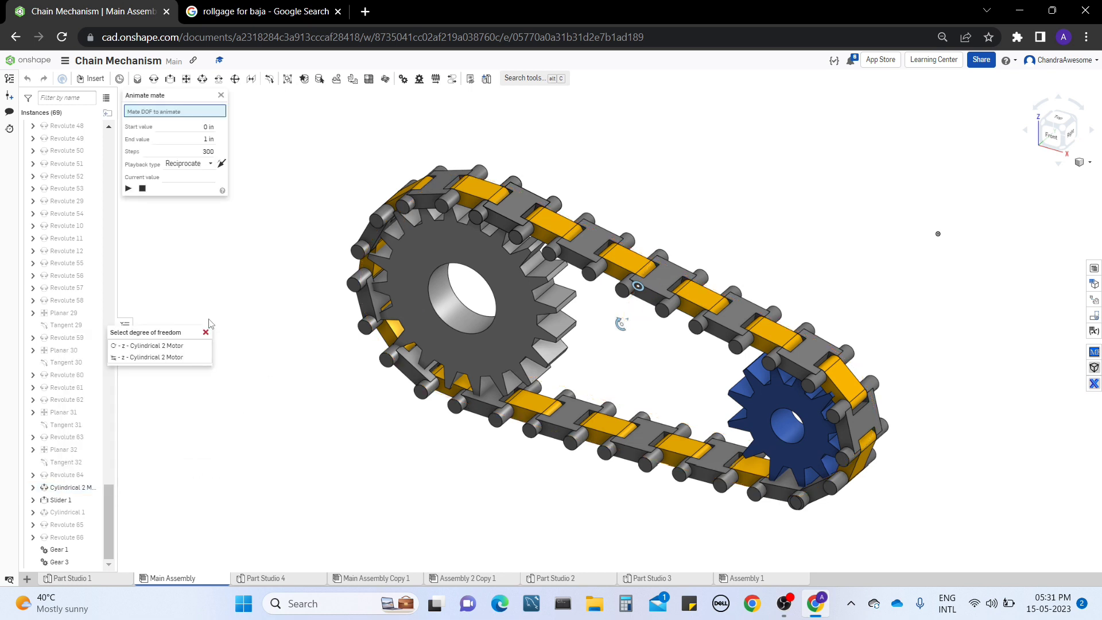
click(185, 345)
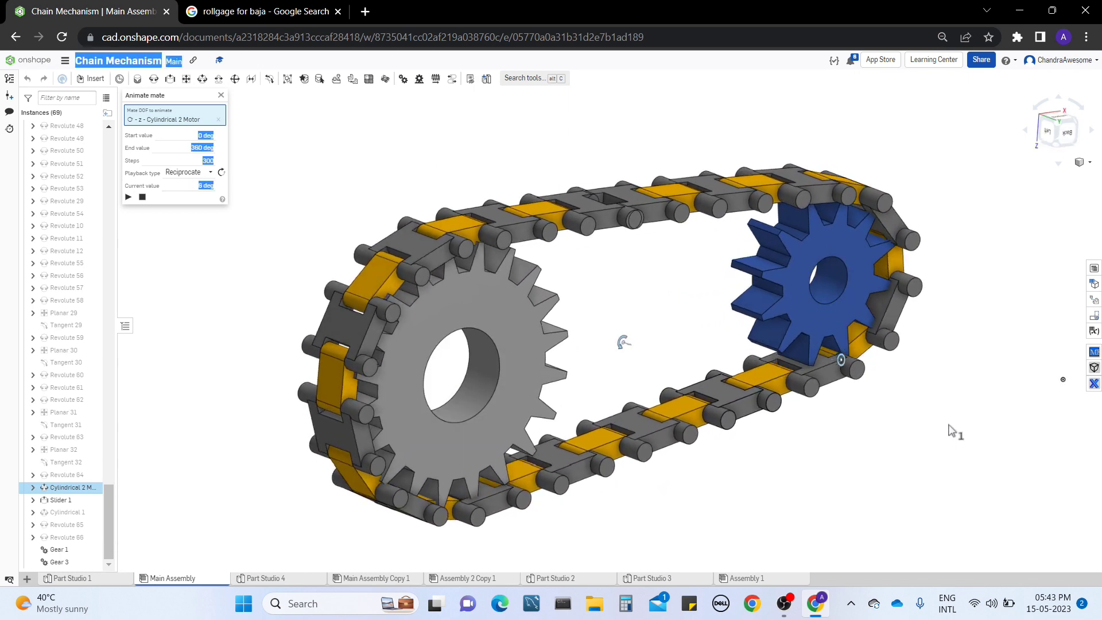
right_drag(955, 431, 876, 442)
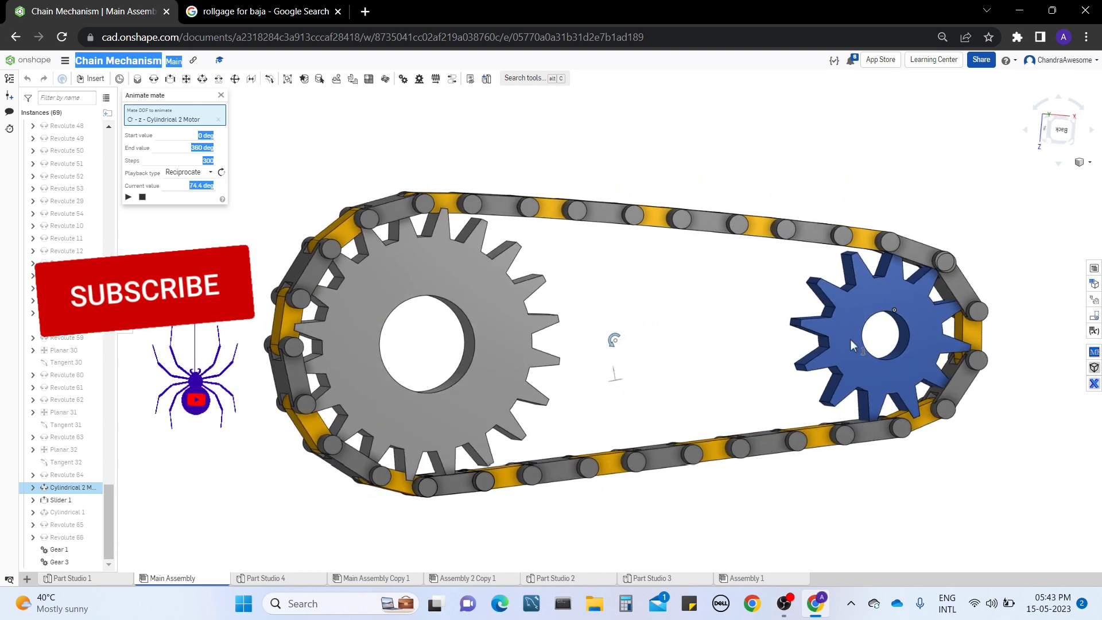
right_drag(851, 344, 846, 368)
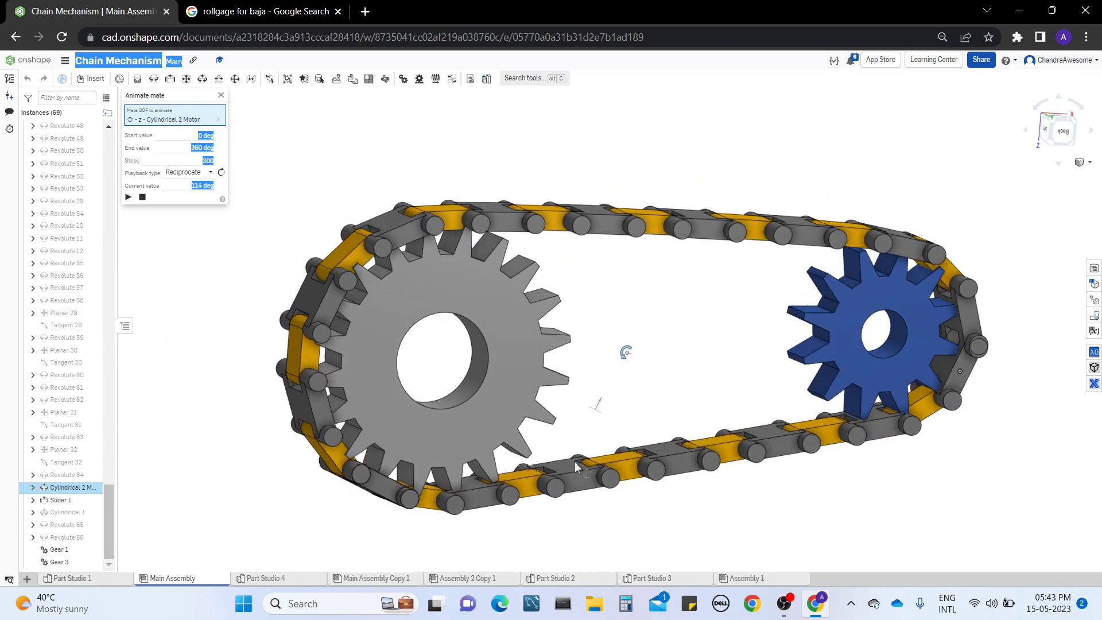
right_drag(712, 315, 723, 339)
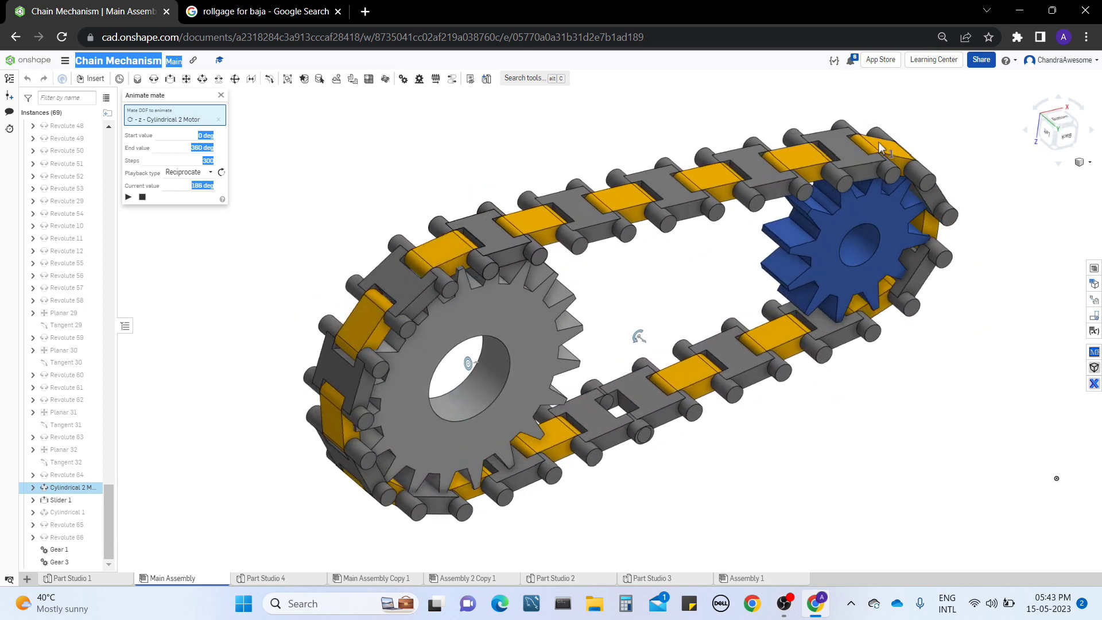
mouse_move(647, 283)
right_down()
mouse_move(637, 300)
mouse_move(634, 274)
right_up()
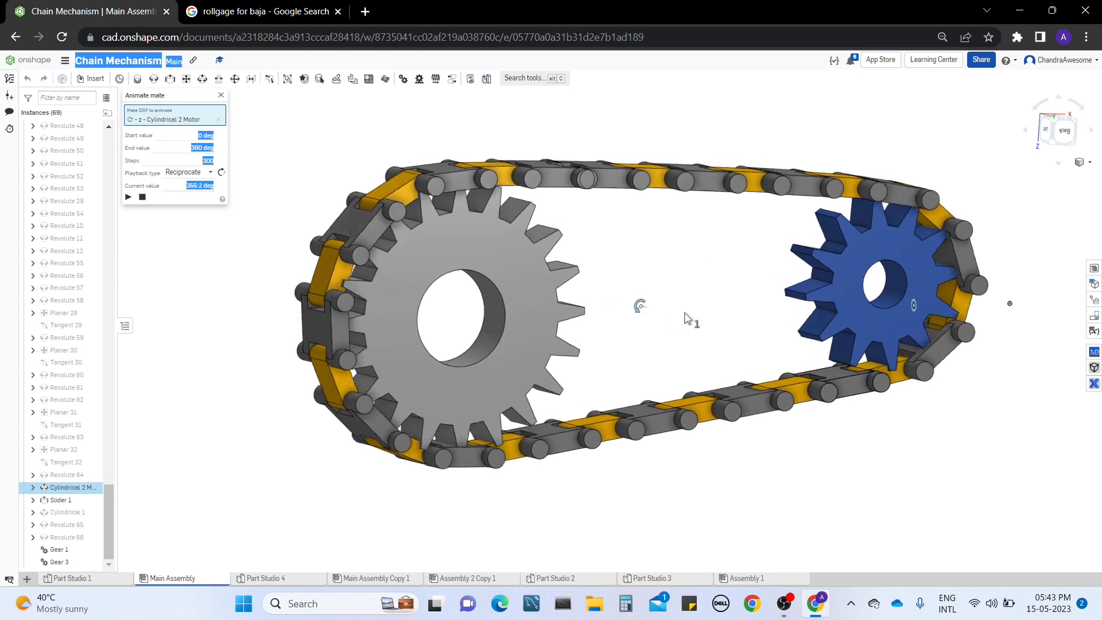
mouse_move(692, 320)
right_down()
mouse_move(660, 310)
mouse_move(718, 312)
mouse_move(623, 264)
mouse_move(877, 262)
mouse_move(631, 315)
mouse_move(701, 320)
mouse_move(700, 335)
right_up()
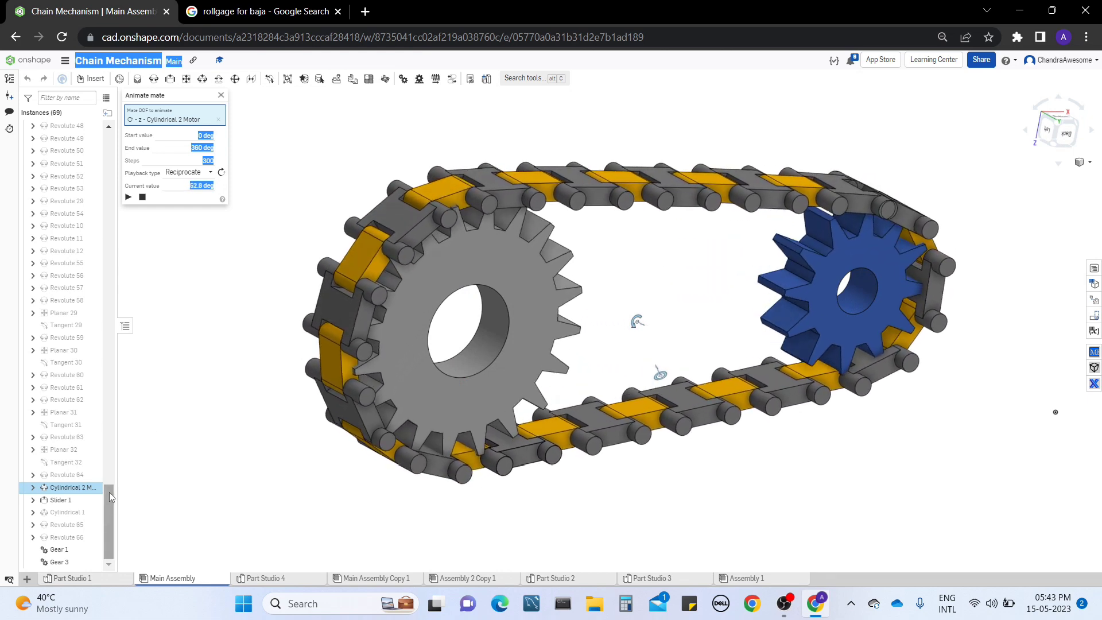
drag(111, 497, 163, 479)
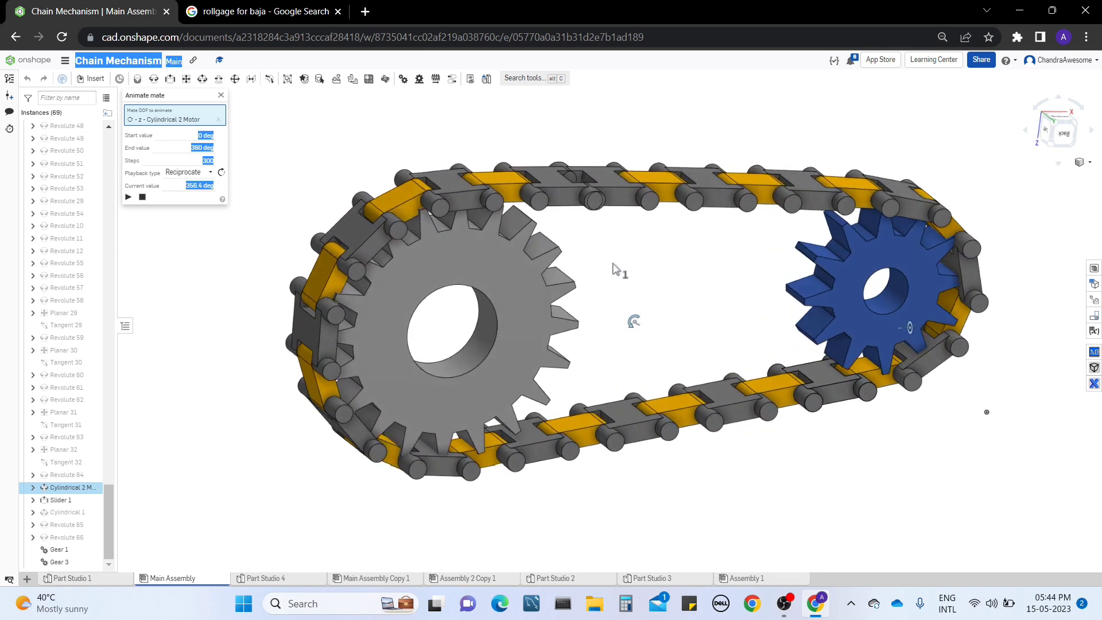
click(221, 98)
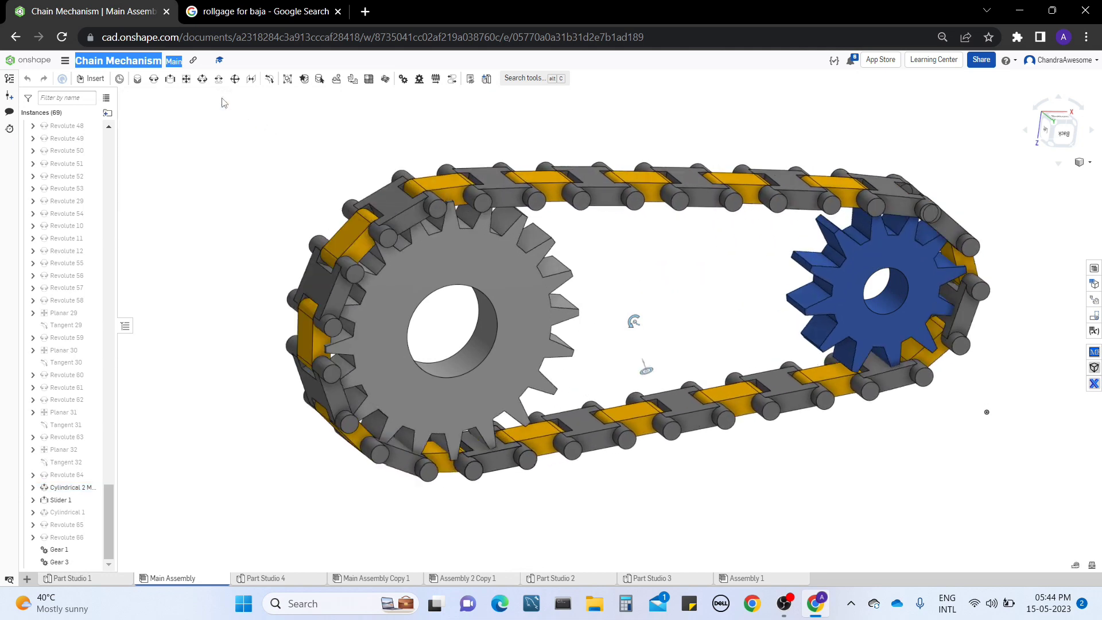
middle_drag(704, 333, 683, 341)
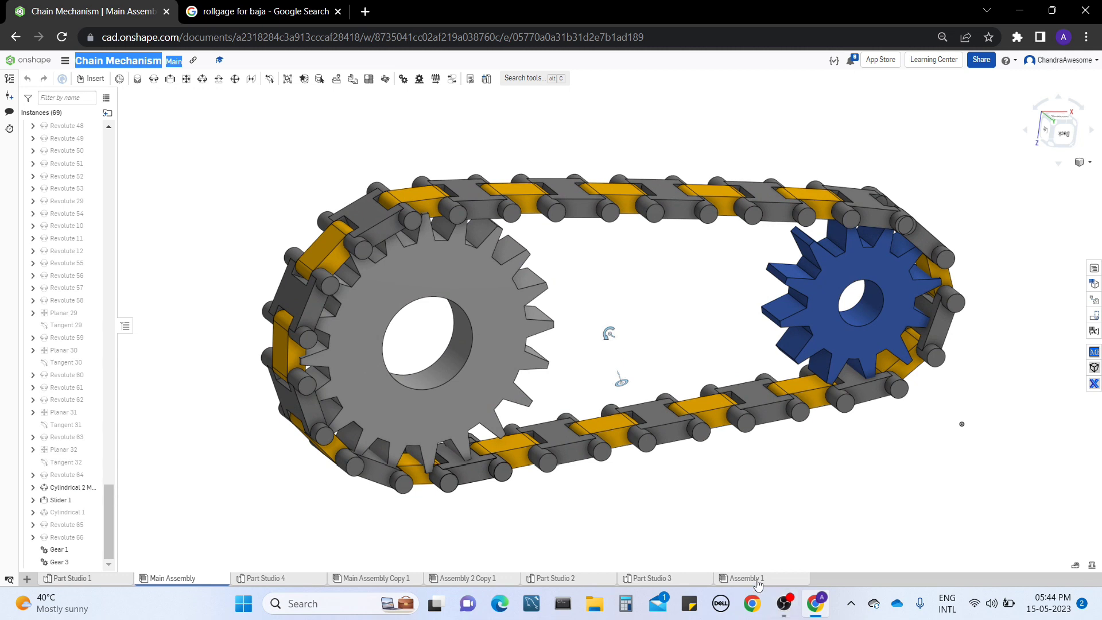
Step: Open Assembly 1 and start animating its MOTOR REVOLUTE mate
mouse_move(678, 582)
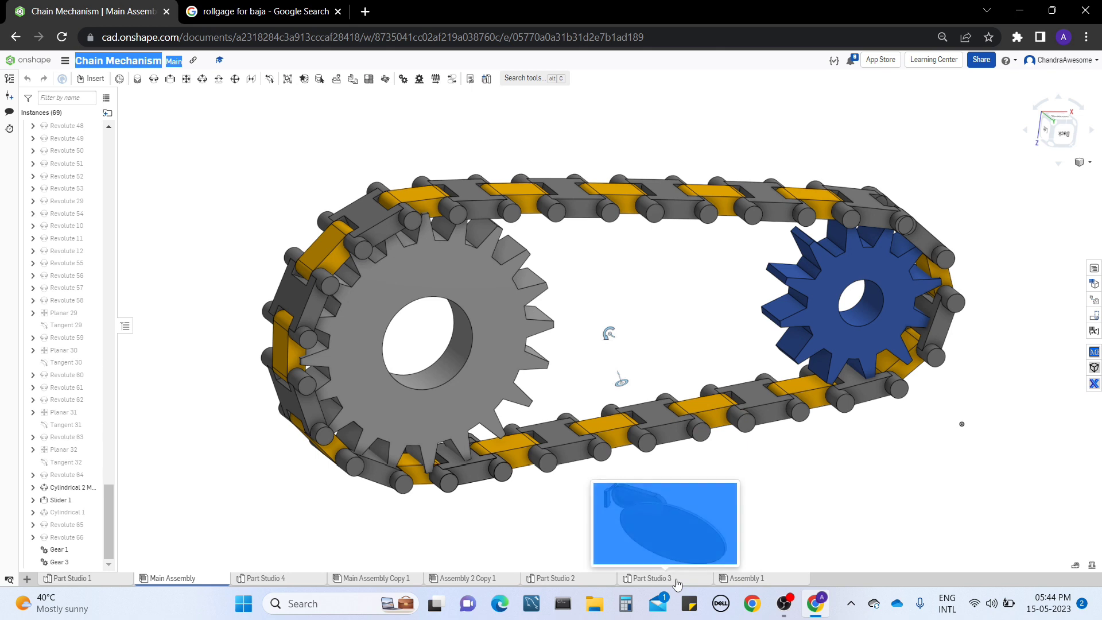
click(729, 581)
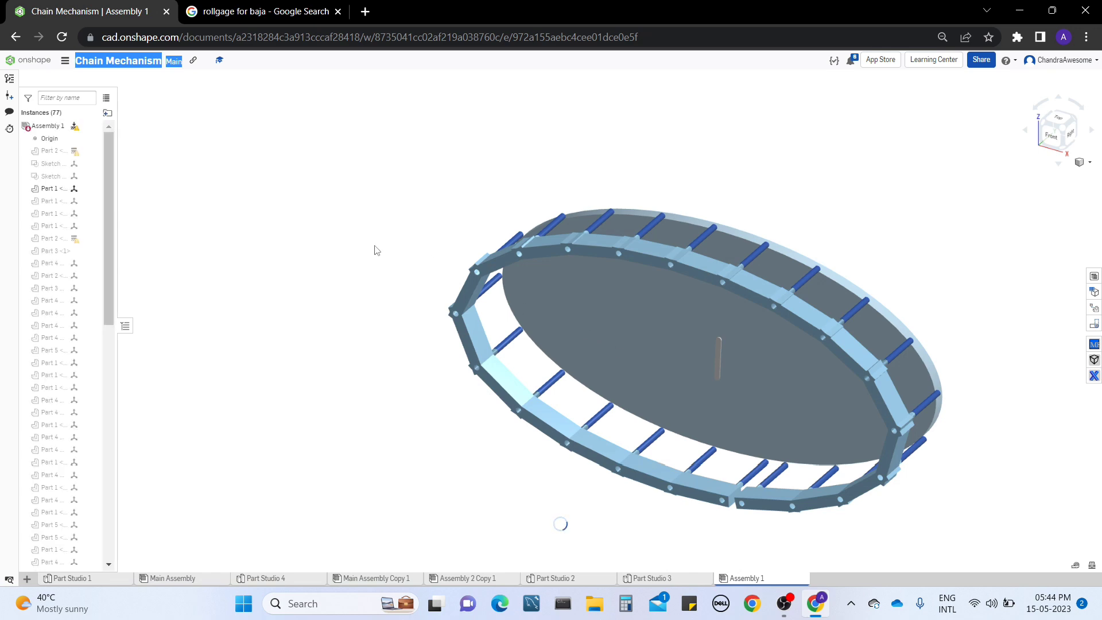
mouse_move(336, 300)
right_down()
mouse_move(398, 249)
mouse_move(527, 233)
mouse_move(501, 209)
mouse_move(460, 243)
mouse_move(671, 304)
mouse_move(614, 291)
mouse_move(426, 408)
mouse_move(253, 426)
mouse_move(805, 241)
mouse_move(574, 287)
mouse_move(692, 312)
mouse_move(676, 259)
mouse_move(673, 291)
mouse_move(643, 299)
right_up()
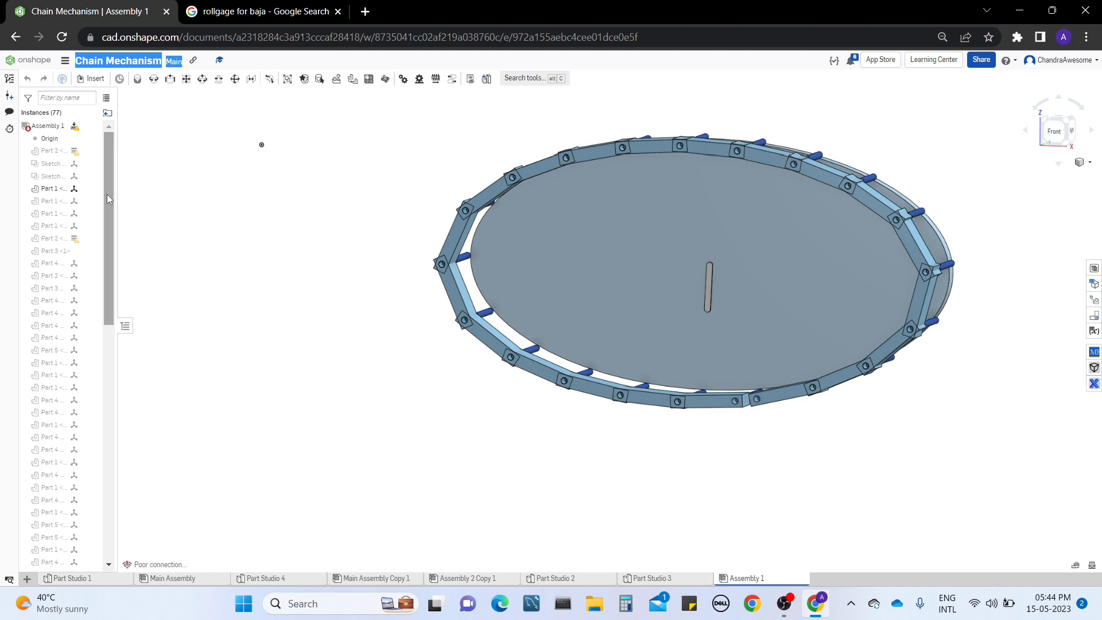
drag(107, 194, 118, 545)
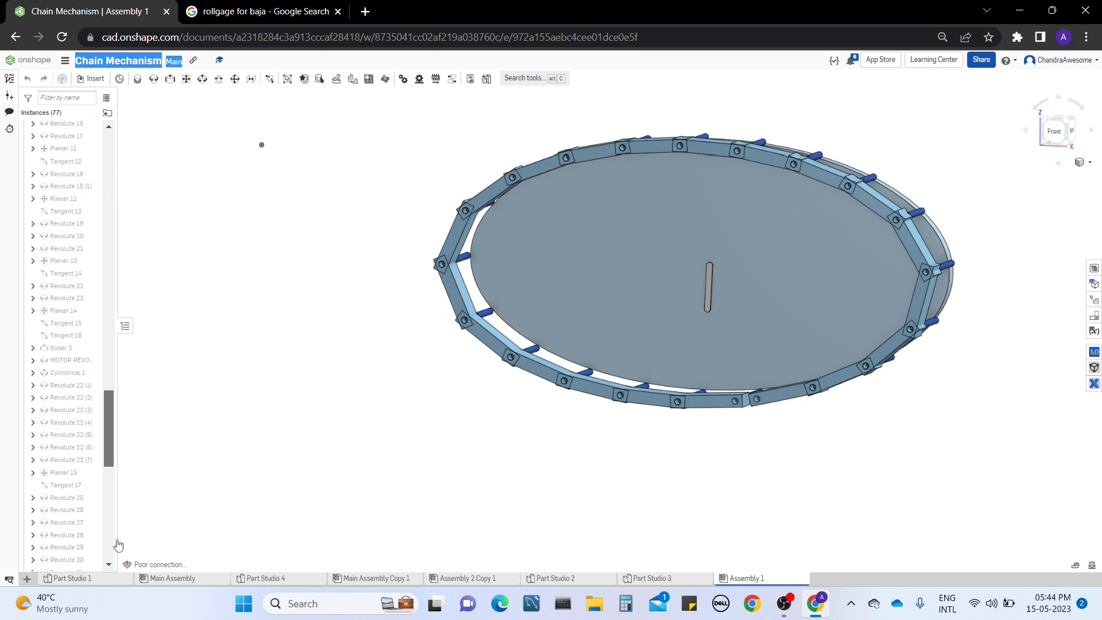
right_click(83, 362)
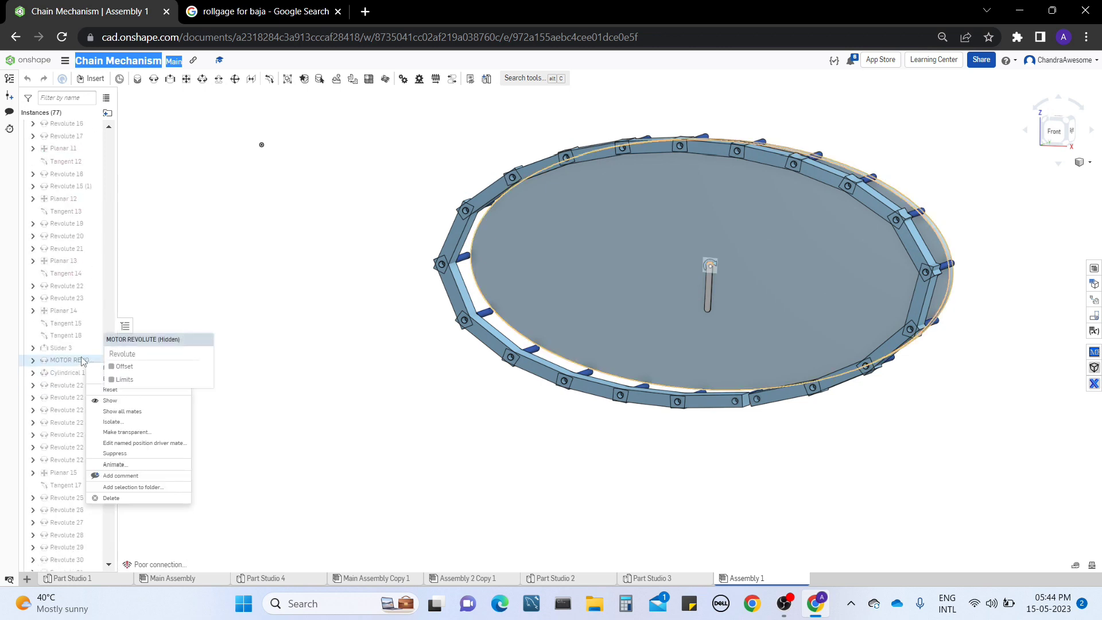
click(151, 466)
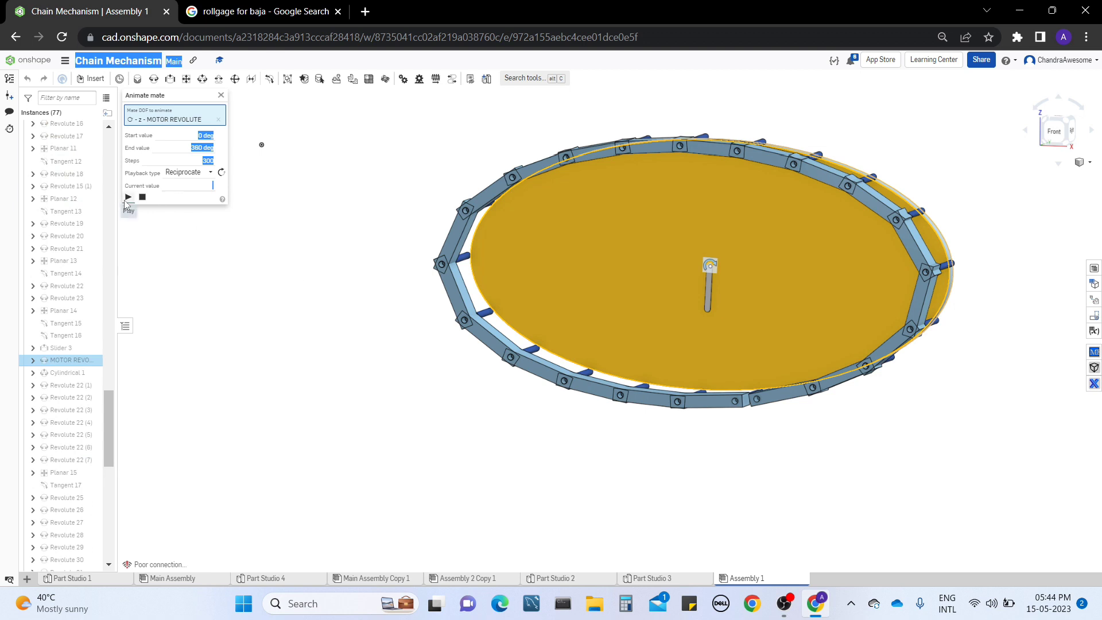
Step: Examine the link chain's motion around the elliptical disc from several angles and close the mate animation
right_drag(400, 320, 495, 429)
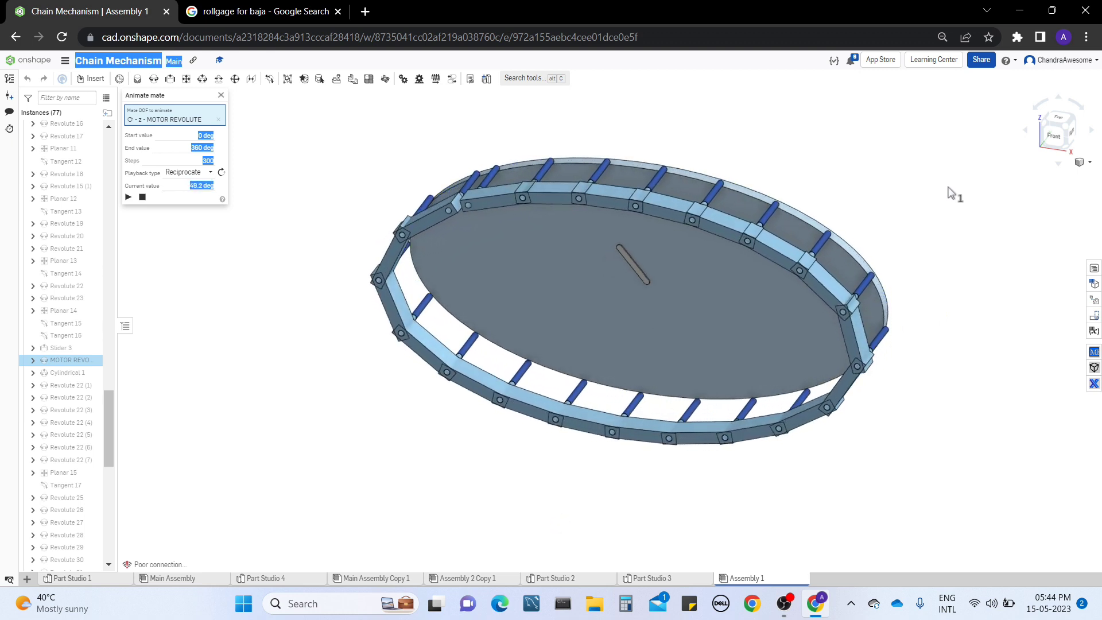
right_drag(893, 233, 907, 187)
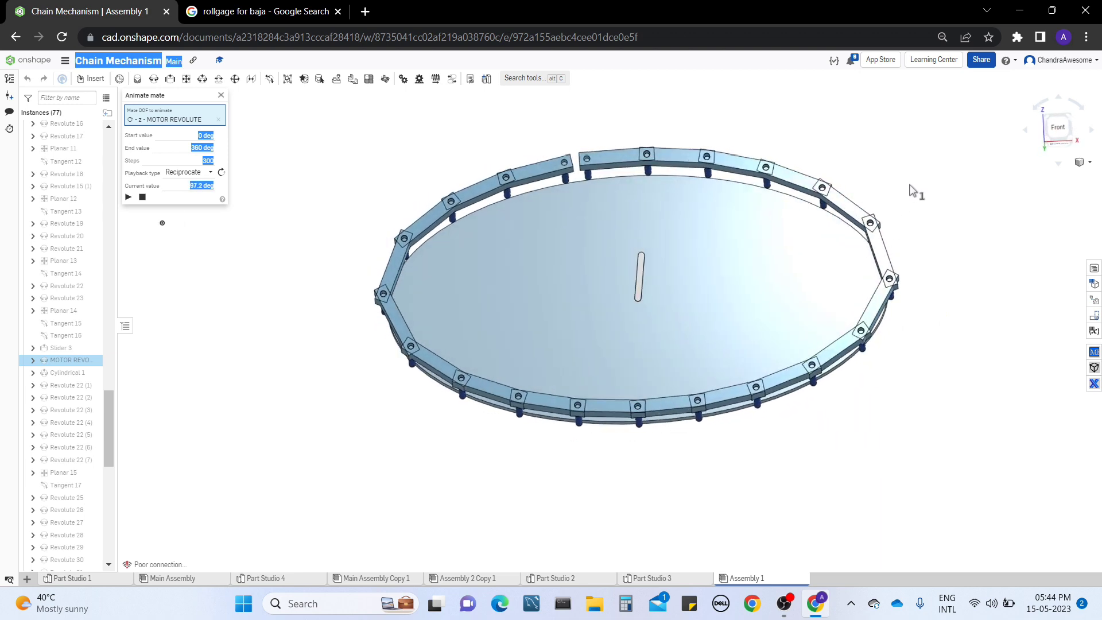
right_drag(663, 270, 721, 249)
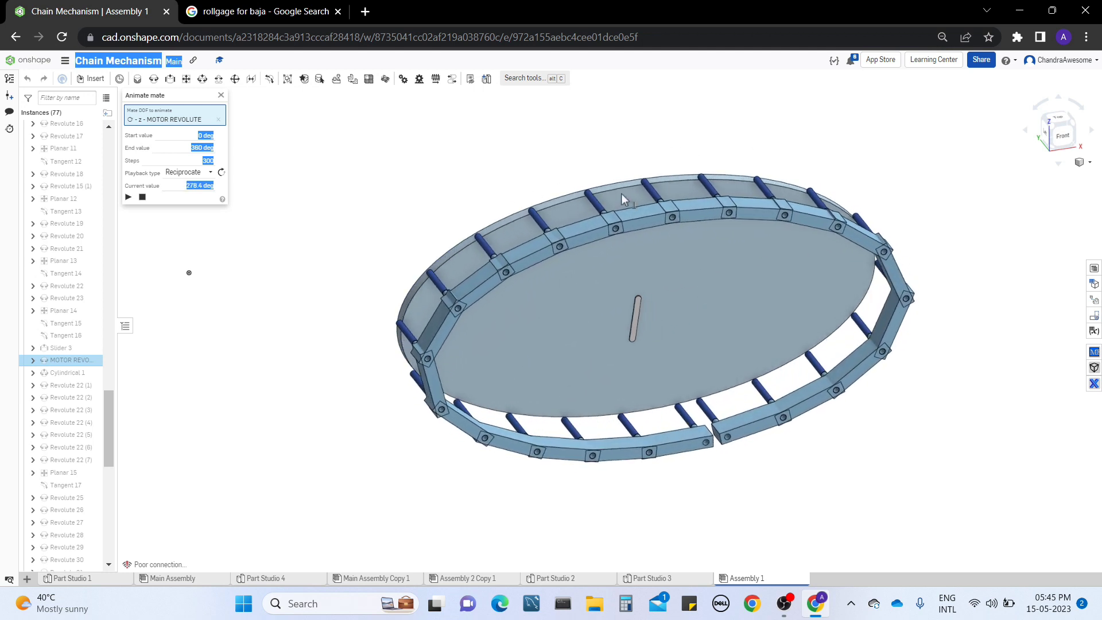
right_drag(556, 184, 623, 270)
middle_drag(578, 343, 529, 347)
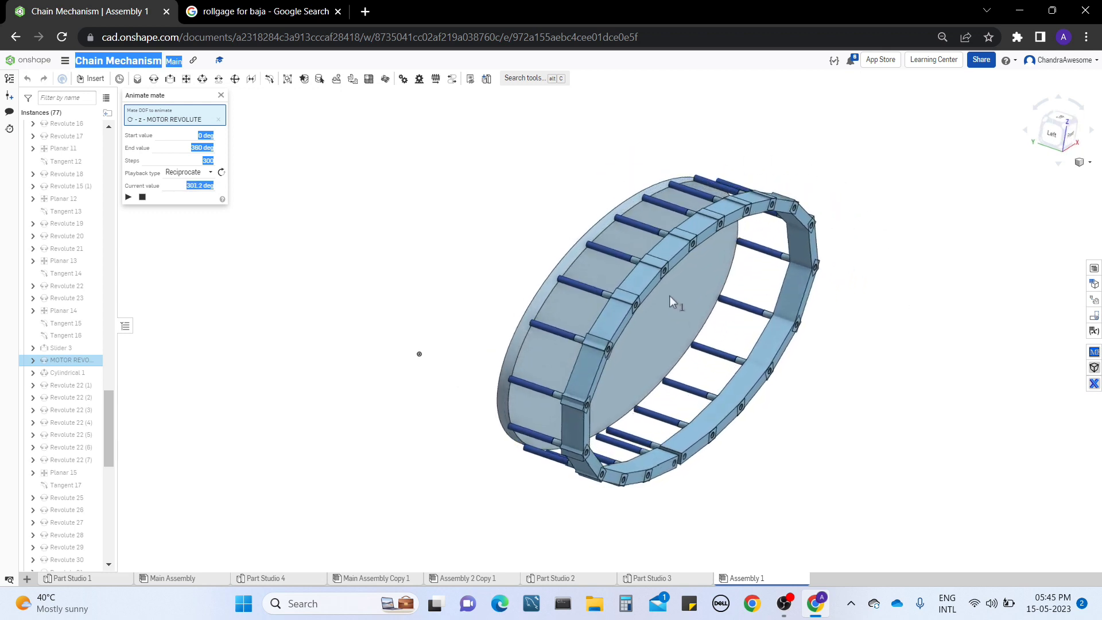
right_drag(669, 295, 649, 351)
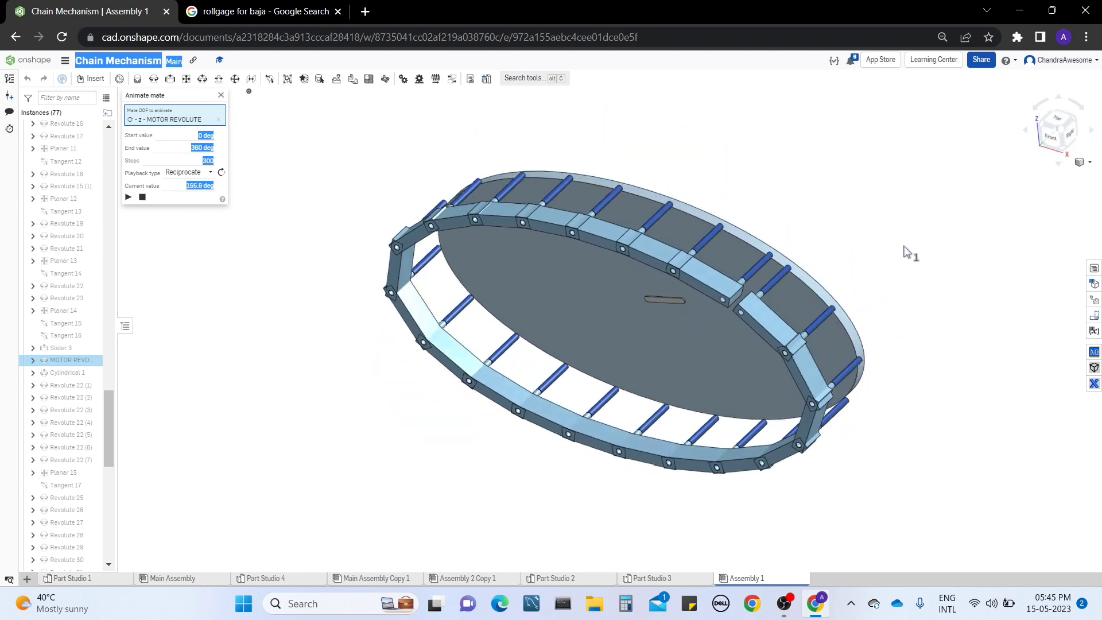
right_drag(894, 246, 914, 232)
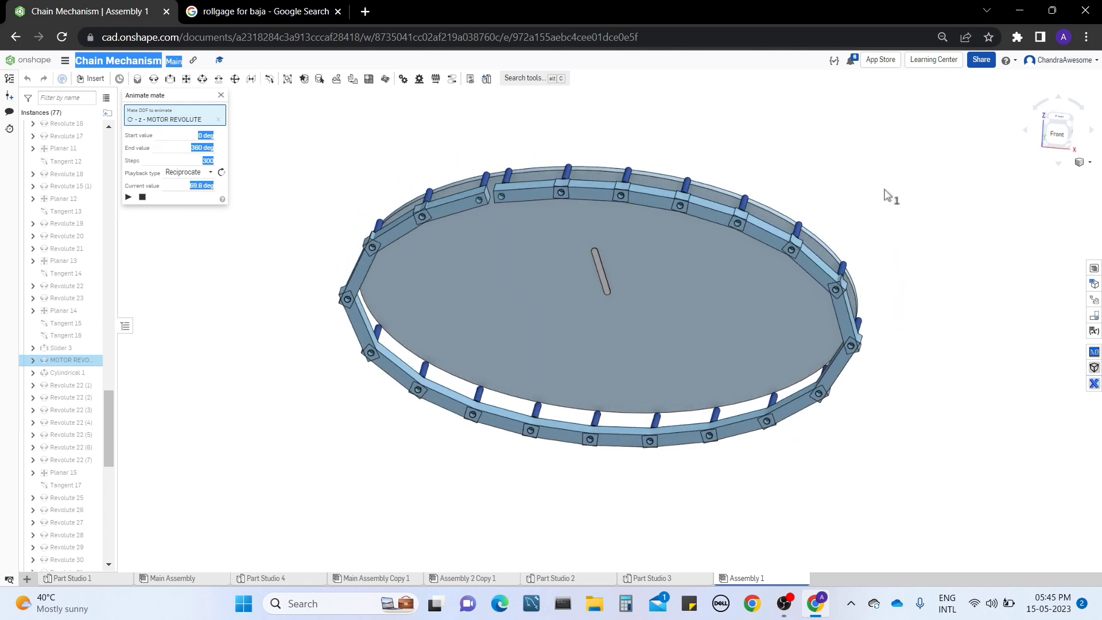
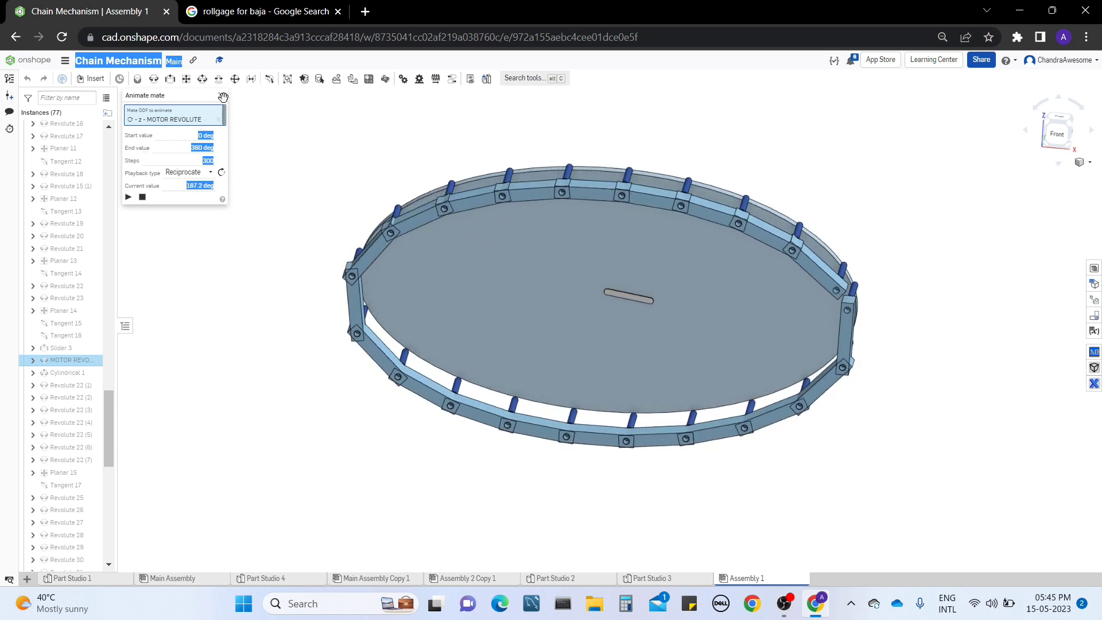
click(222, 96)
Step: Examine how the chain links and pins sit around the elliptical disc, from the front, at oblique angles and in isometric view
middle_drag(613, 255, 572, 269)
right_drag(745, 349, 795, 328)
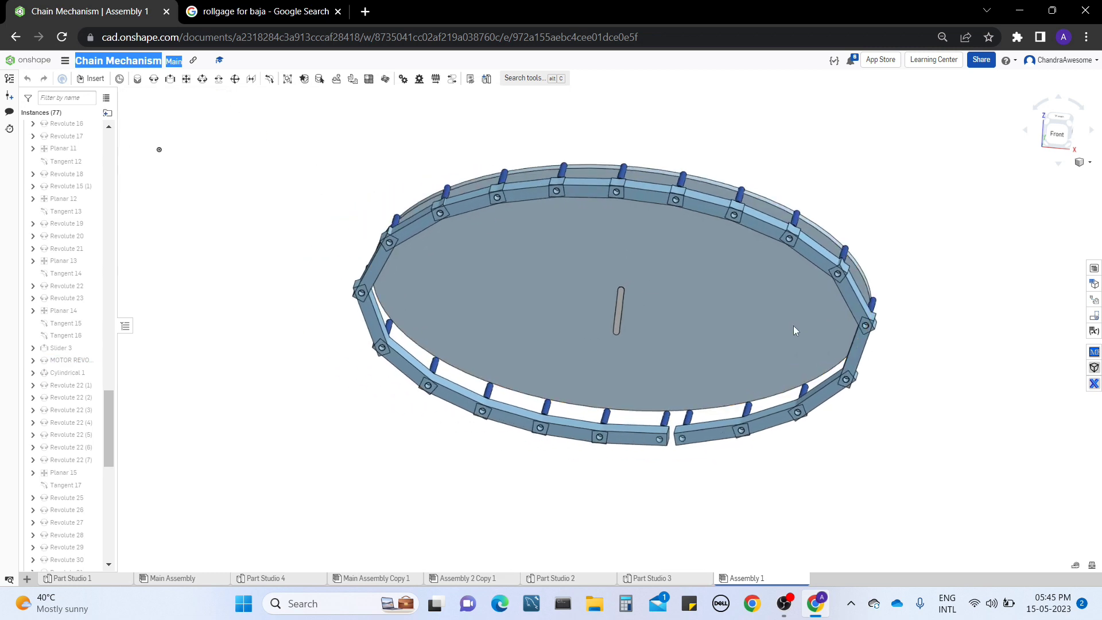
click(1054, 136)
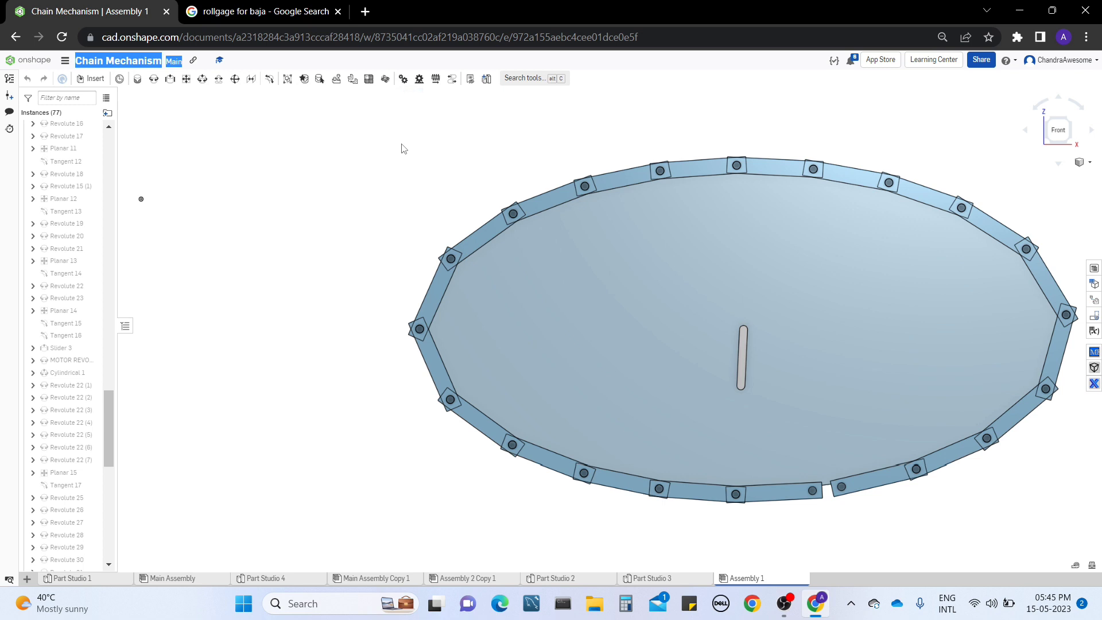
right_drag(585, 284, 704, 291)
right_drag(789, 291, 603, 298)
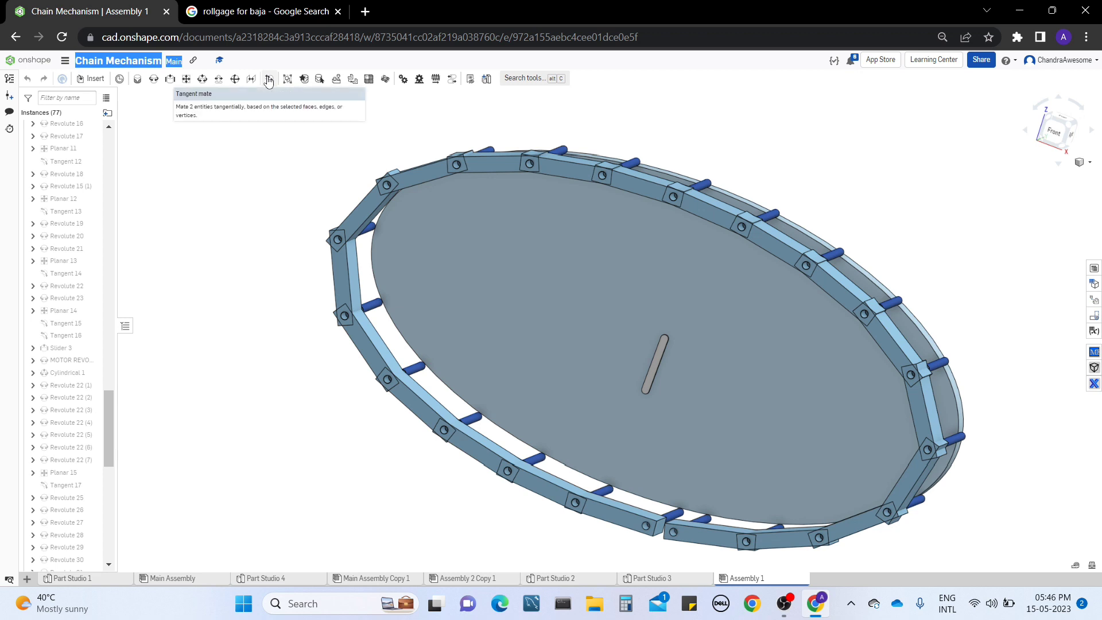
right_drag(242, 179, 297, 209)
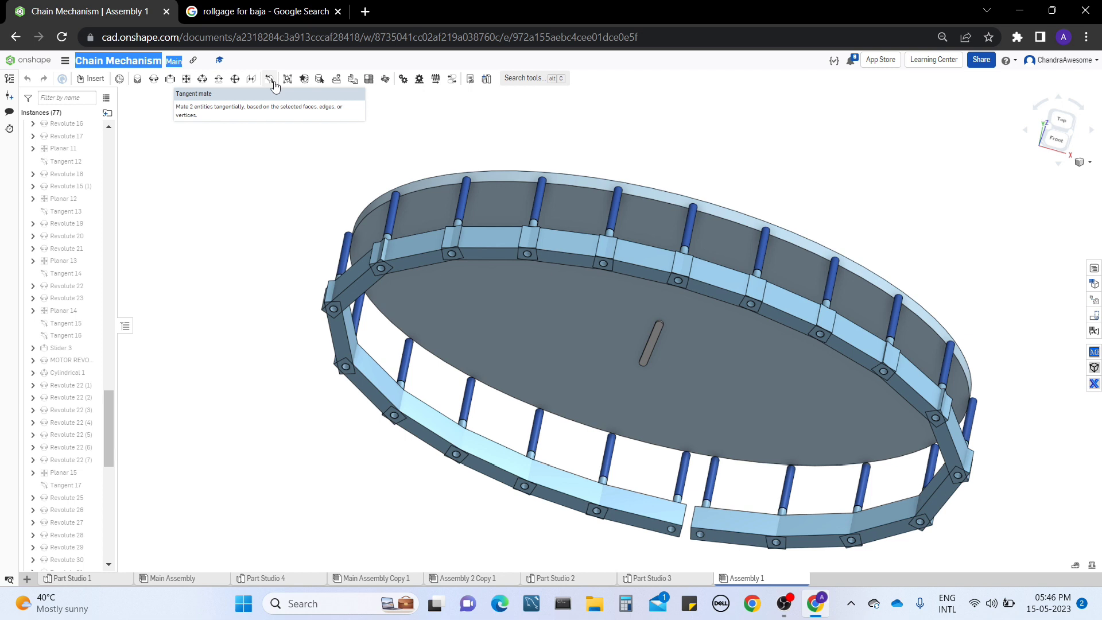
right_drag(704, 155, 677, 140)
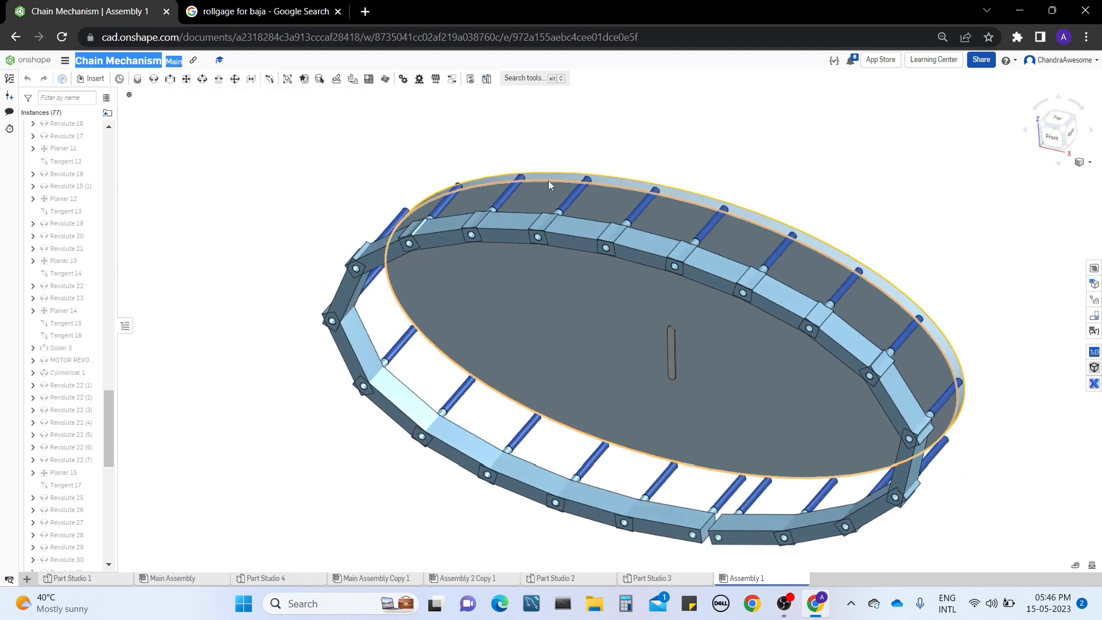
right_drag(548, 181, 580, 198)
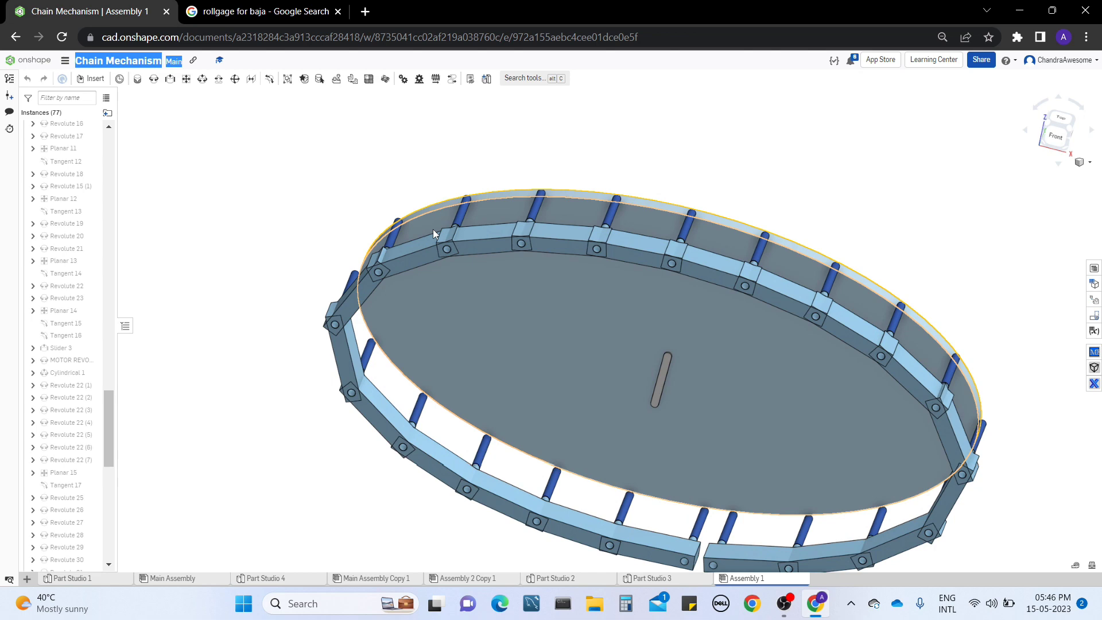
scroll(218, 256, up, 2)
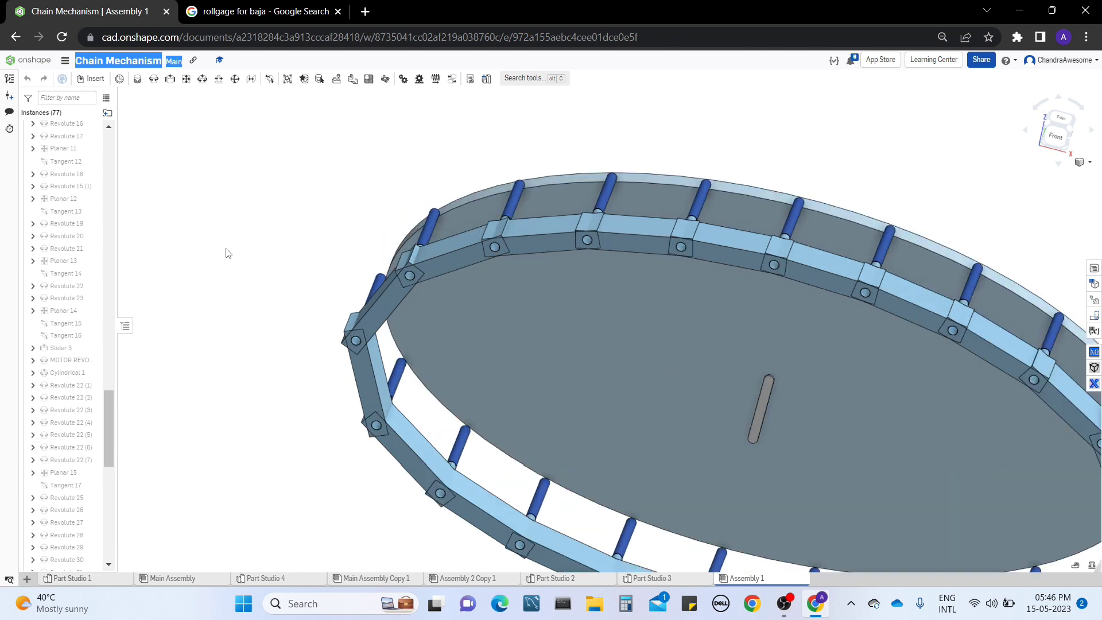
right_drag(369, 248, 255, 228)
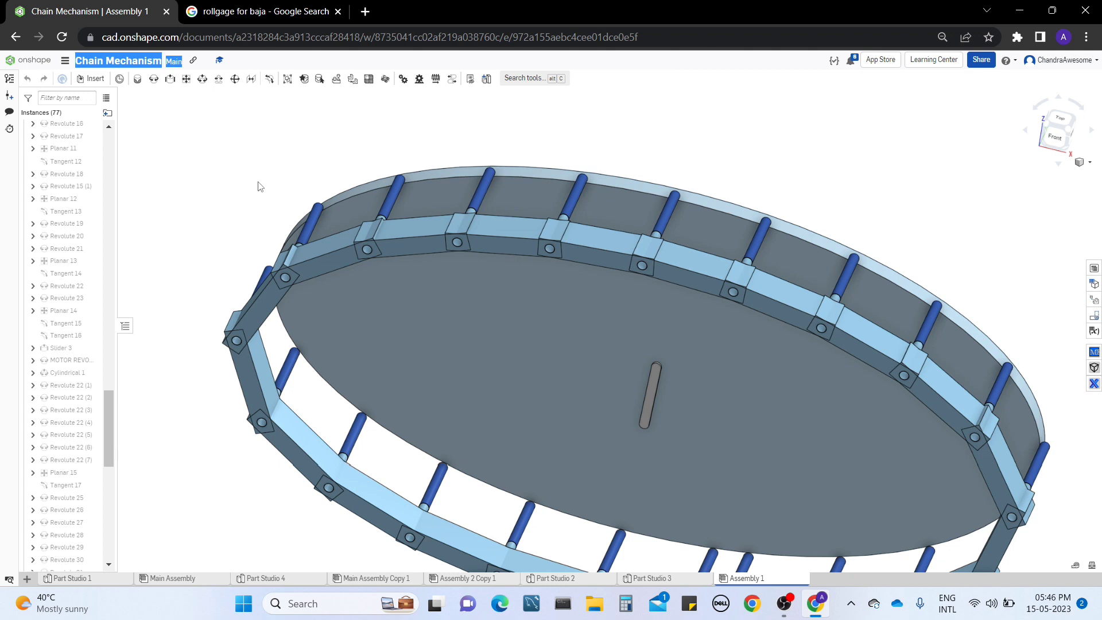
middle_drag(837, 172, 861, 103)
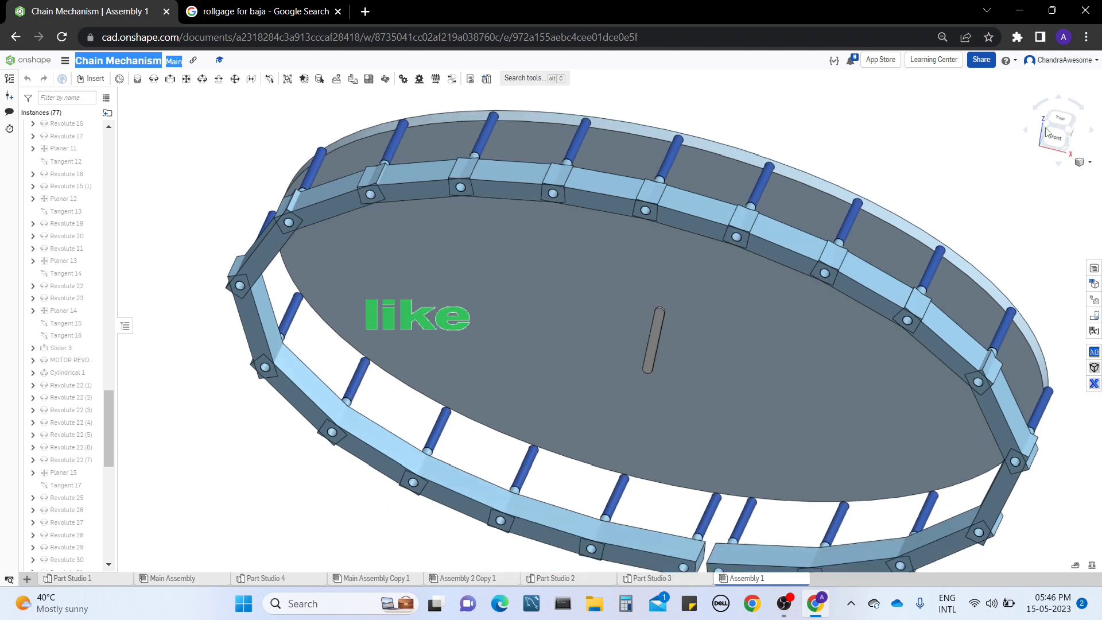
click(1064, 140)
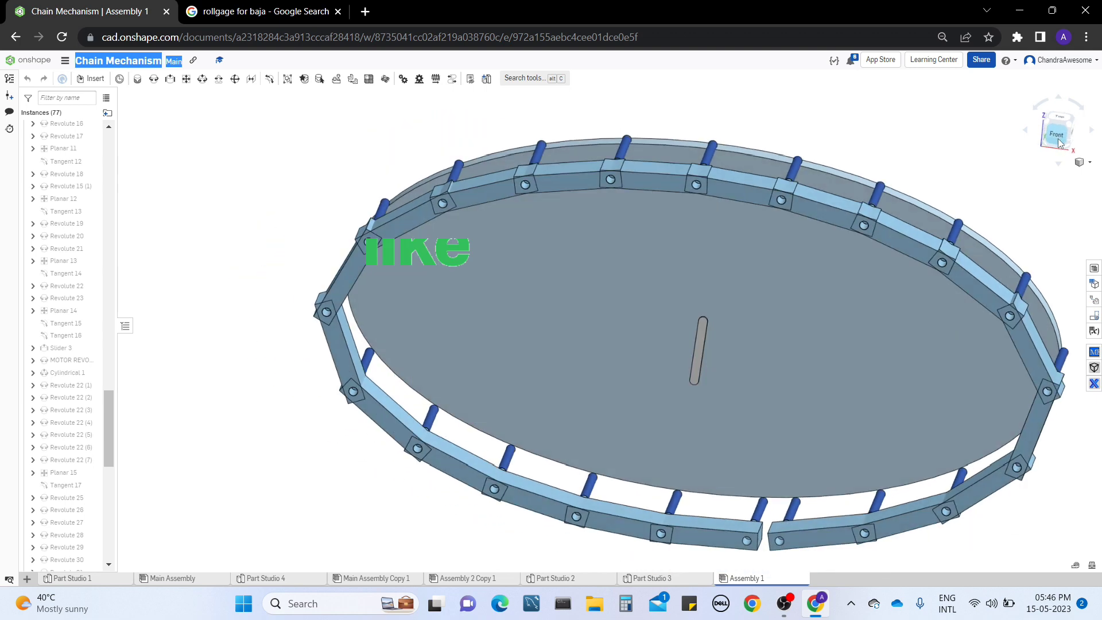
key(shift+7)
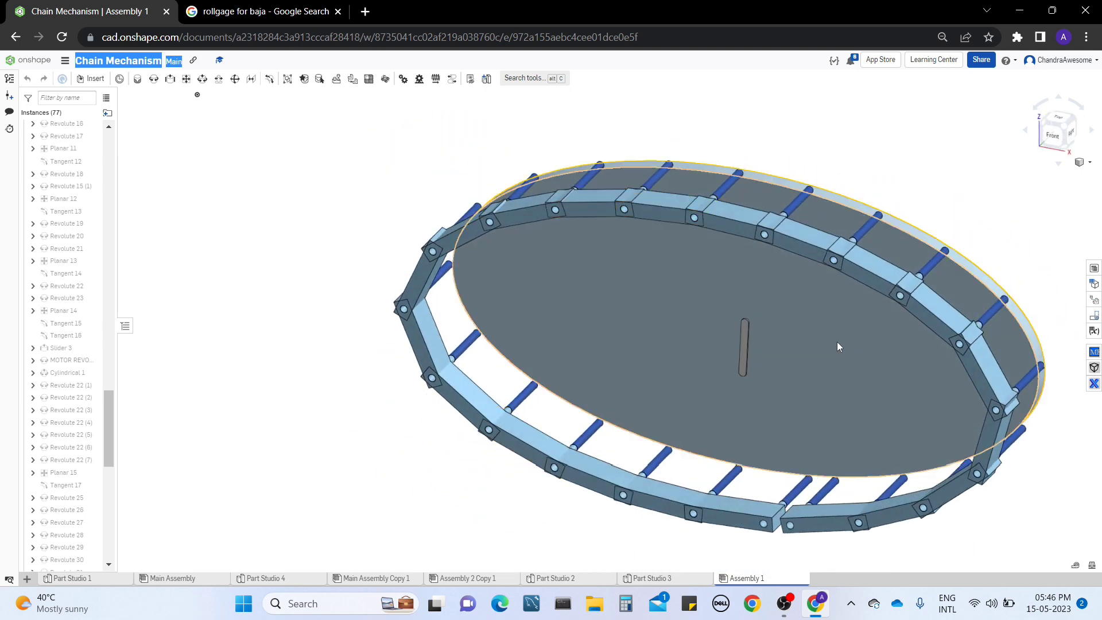
middle_drag(837, 342, 672, 336)
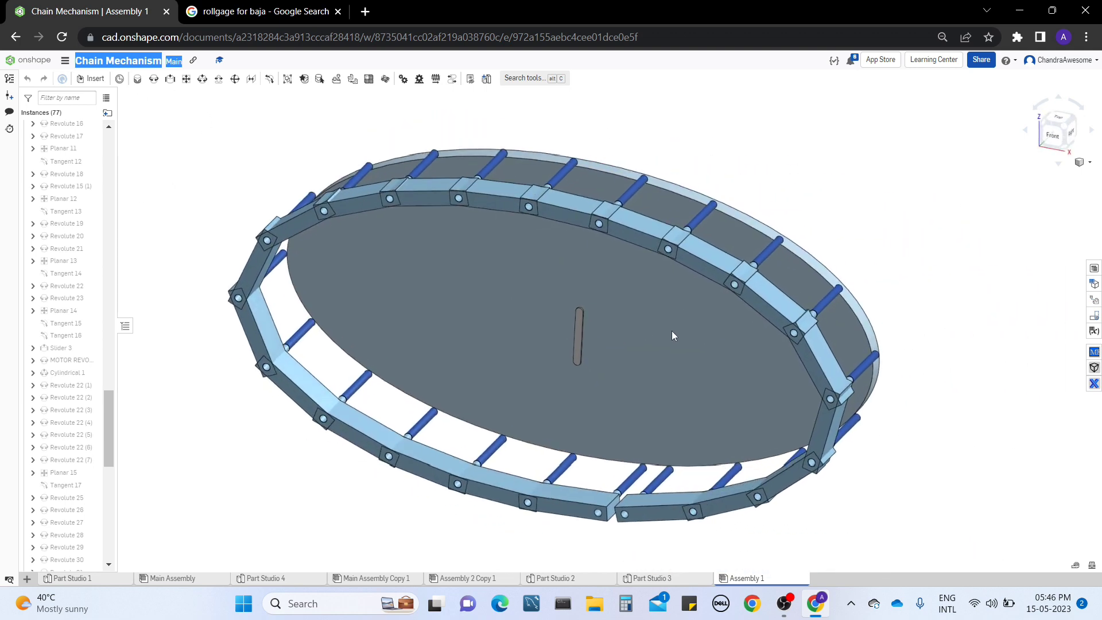
Step: View the link, pin, strip and elliptical disc parts in Part Studio 3, and create a new assembly in the document
click(682, 582)
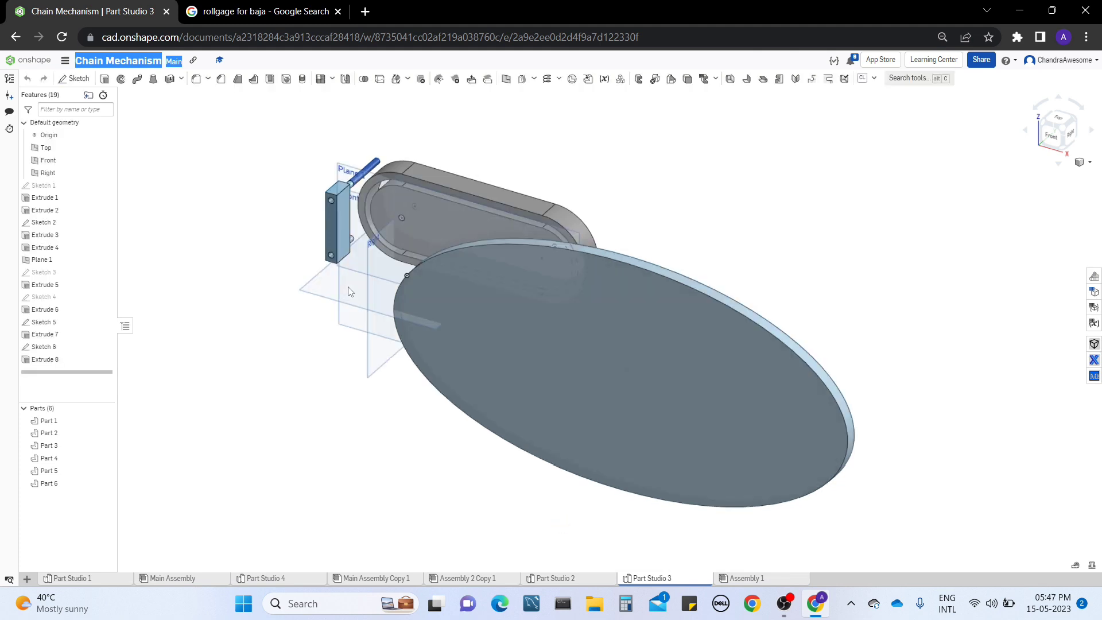
right_drag(581, 317, 393, 211)
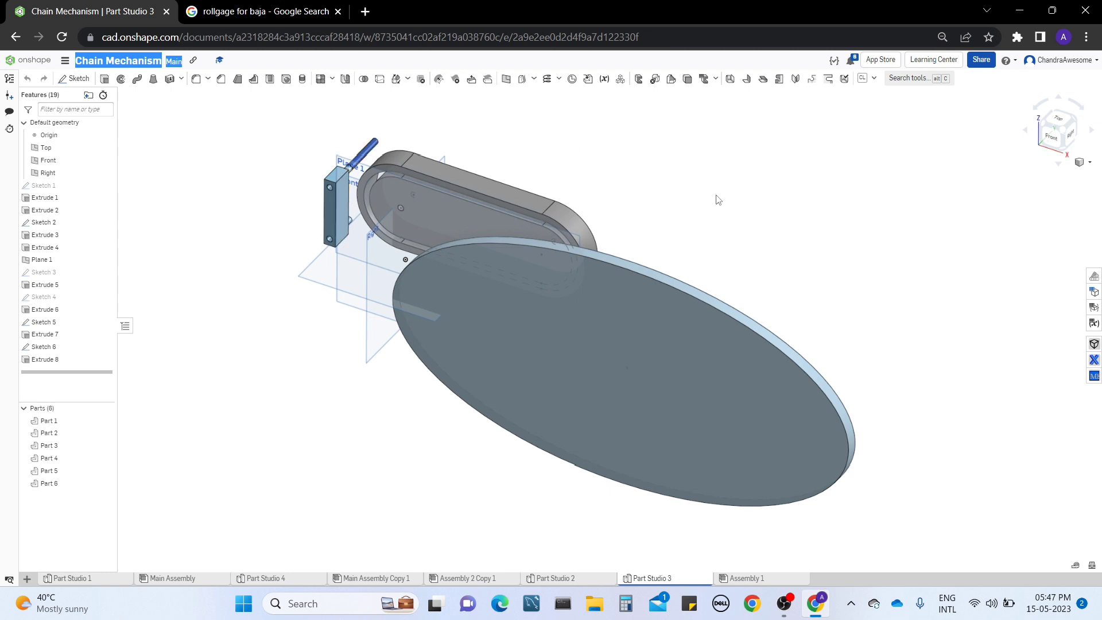
click(27, 579)
click(80, 517)
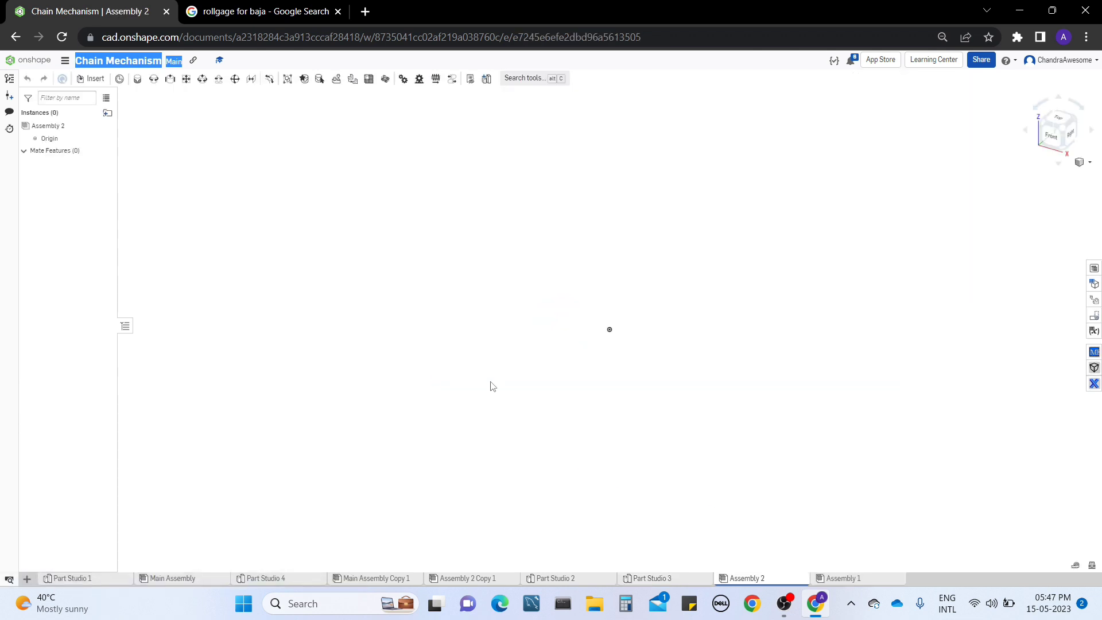
Step: Insert the chain link, Part 1 of Part Studio 3, into the new assembly
click(88, 79)
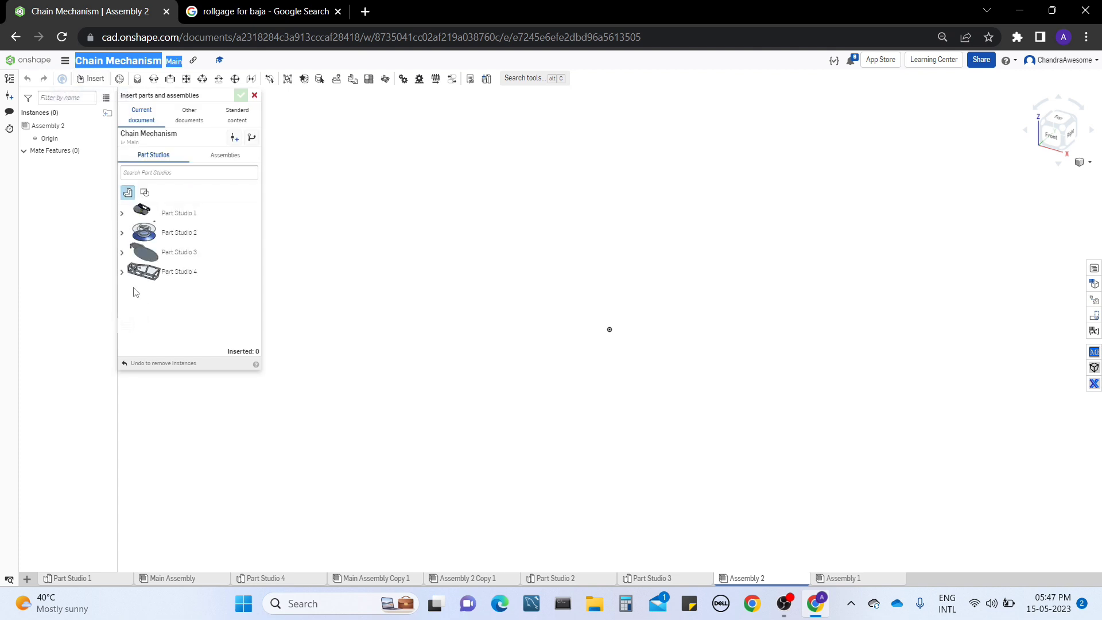
click(122, 254)
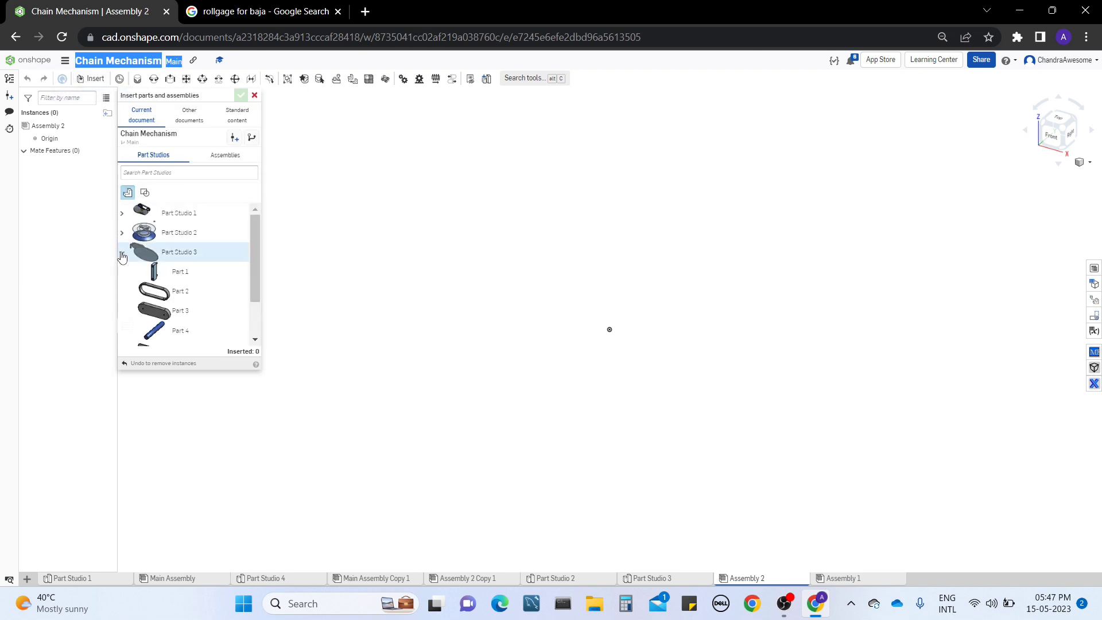
drag(257, 283, 256, 293)
click(184, 253)
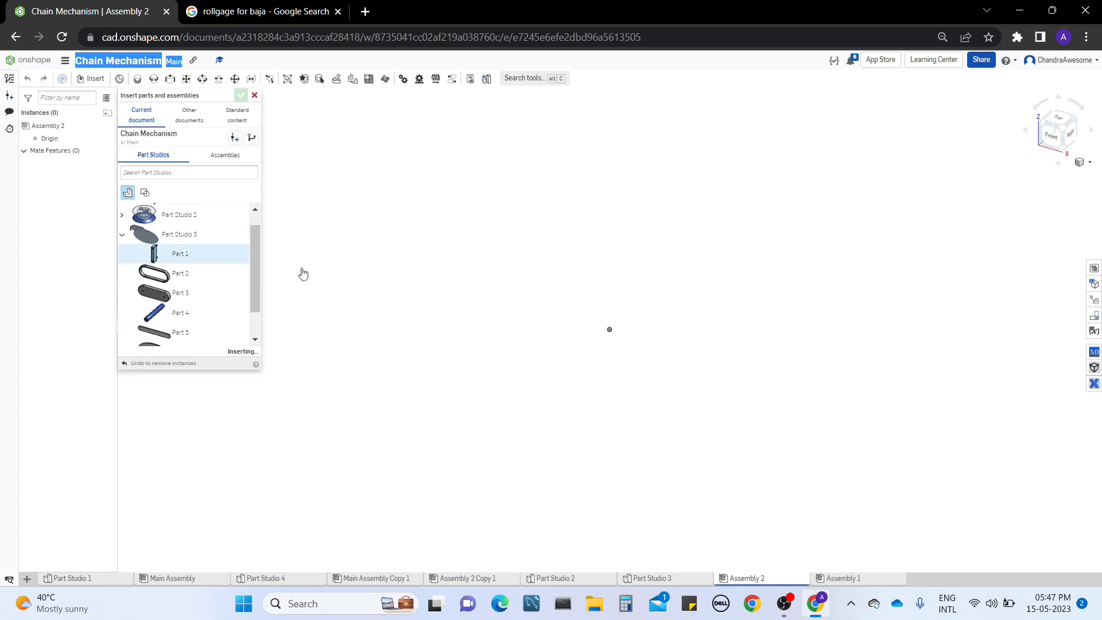
click(554, 313)
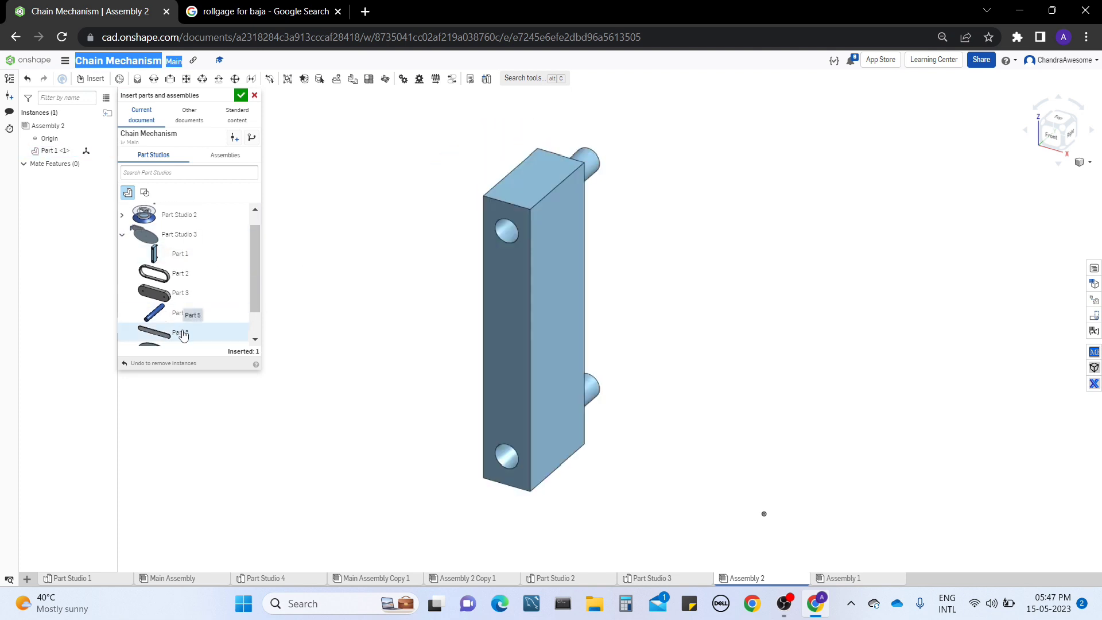
Step: Insert two copies of the Part 5 strip and one Part 4 pin beside the chain link
click(182, 335)
click(699, 313)
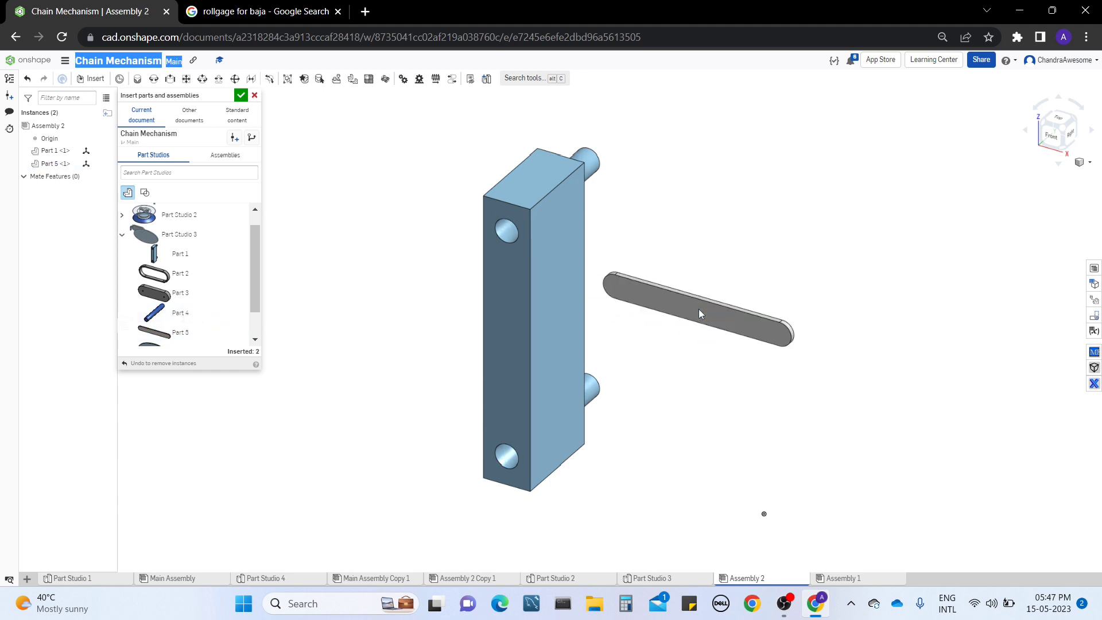
click(192, 334)
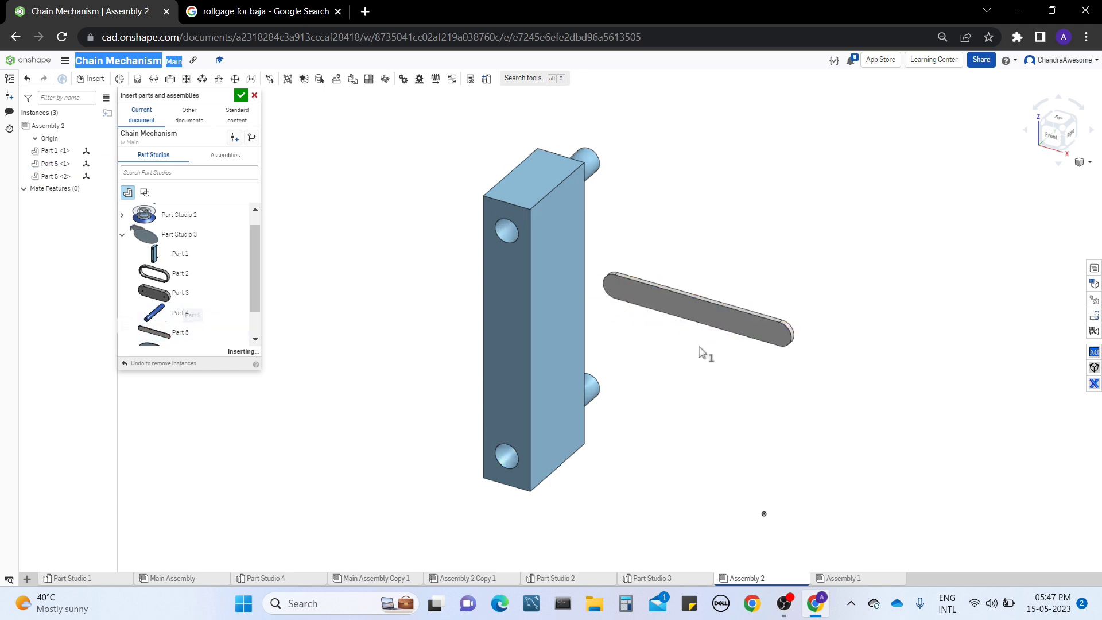
click(720, 387)
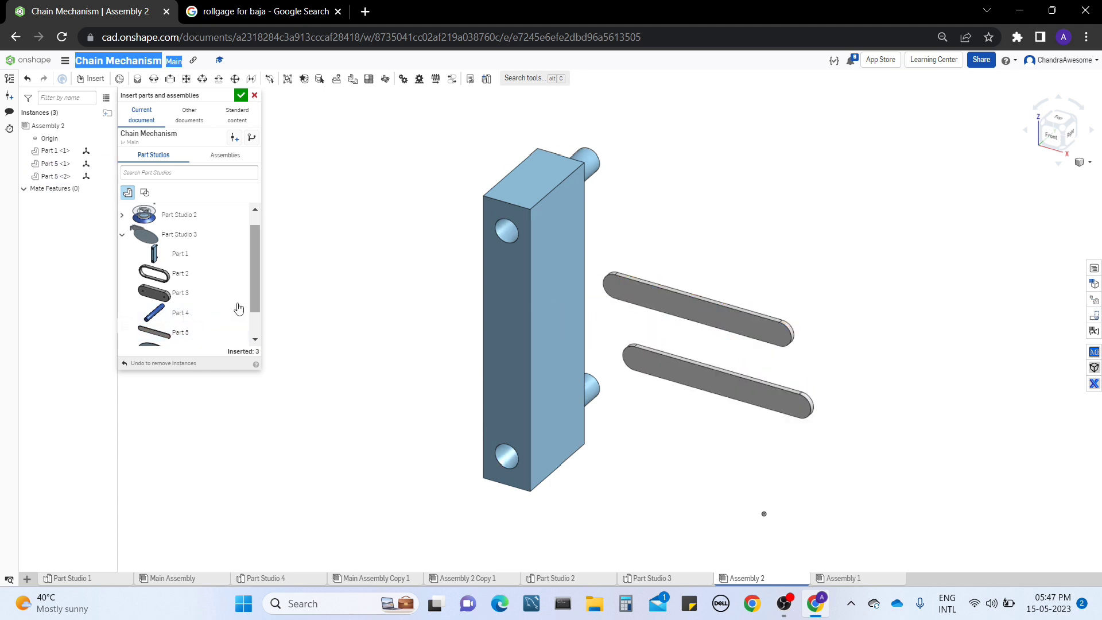
click(208, 313)
click(844, 264)
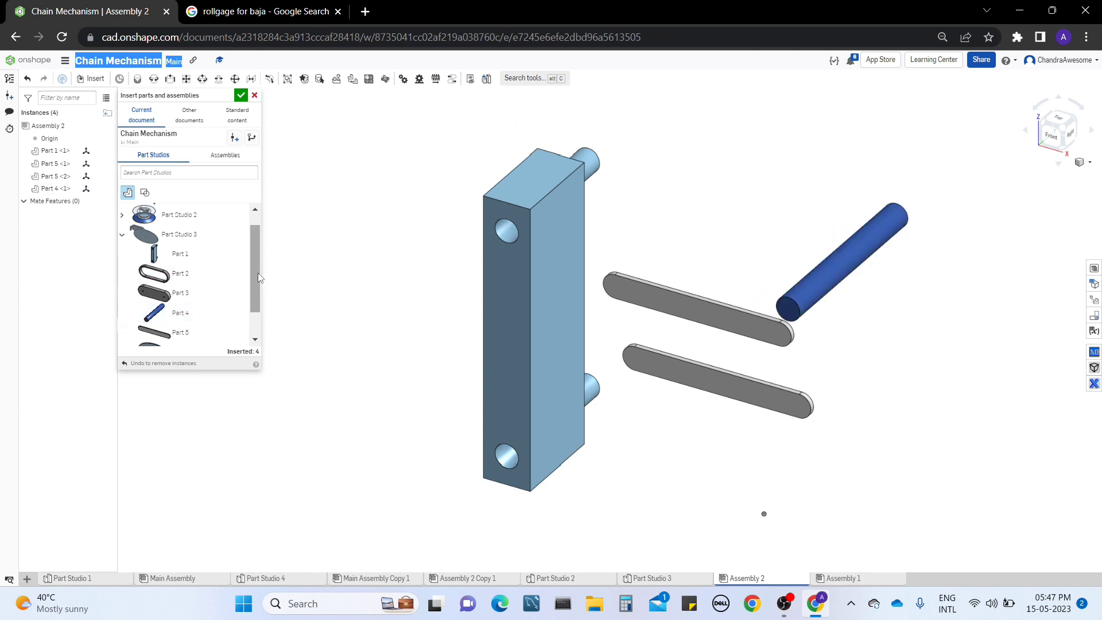
Step: Insert the elliptical disc, Part 6 of Part Studio 3, and finish inserting parts
scroll(253, 272, down, 1)
click(182, 317)
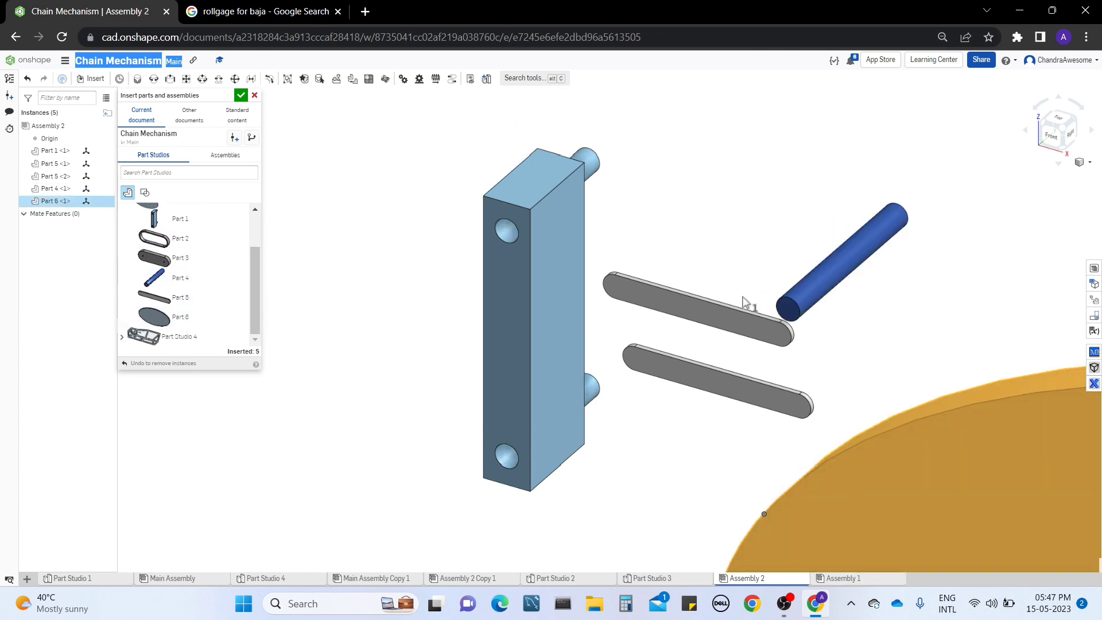
click(692, 270)
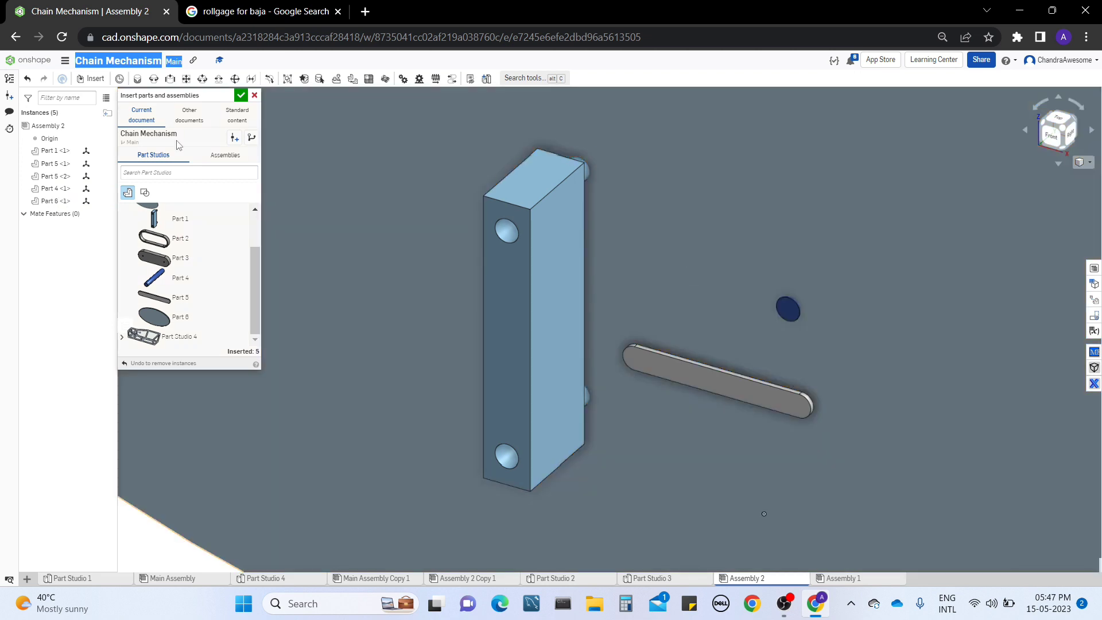
click(254, 95)
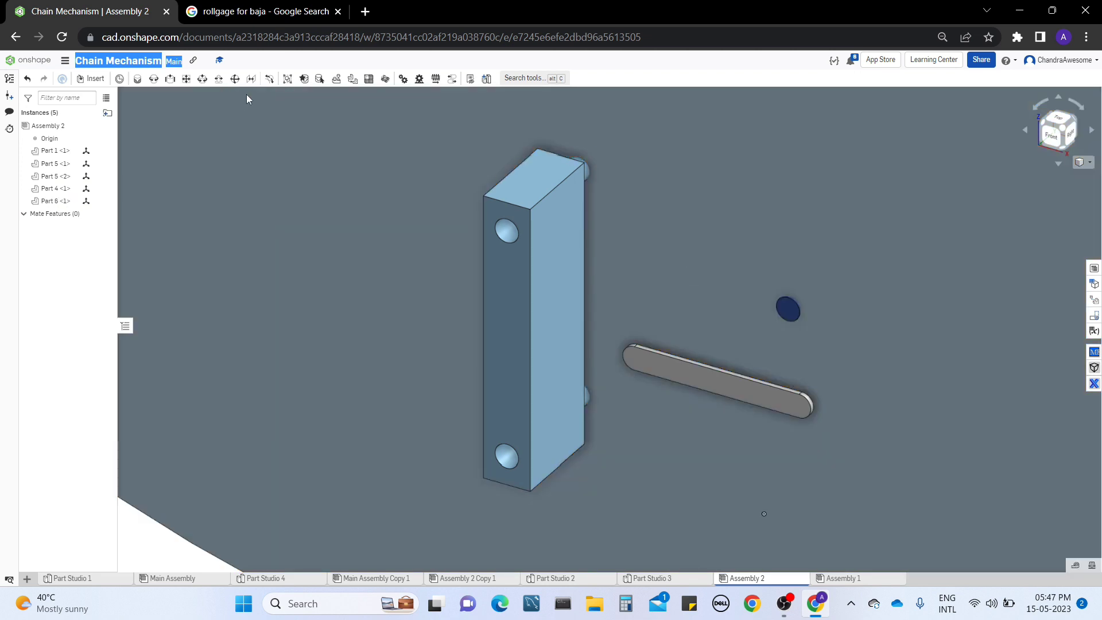
Step: Fix the elliptical disc, Part 6, in place in the assembly
click(1058, 140)
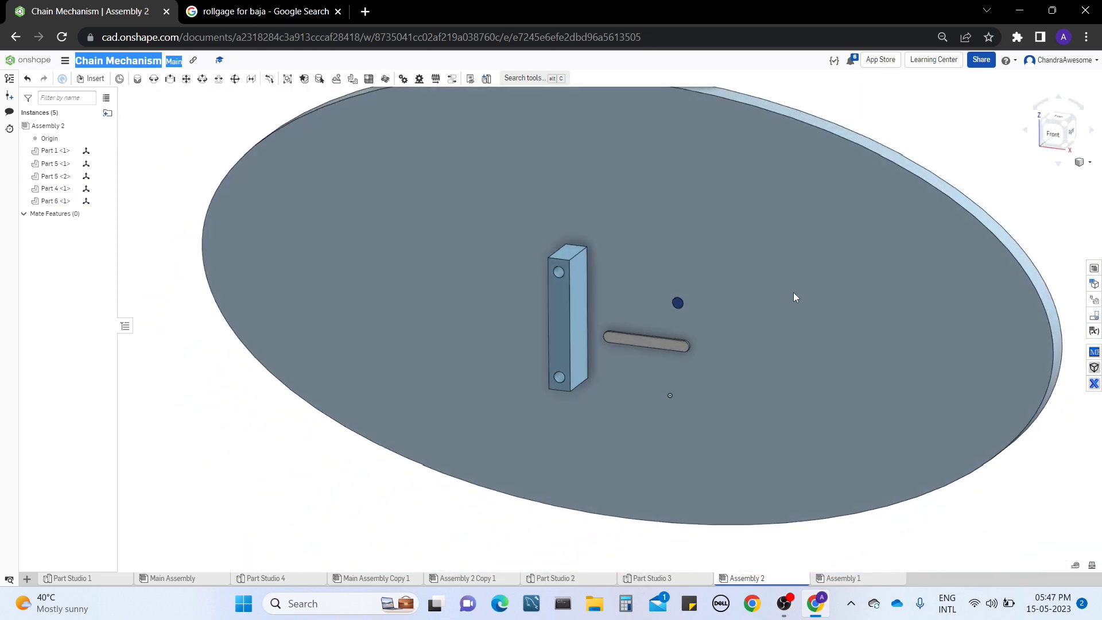
right_drag(794, 292, 657, 219)
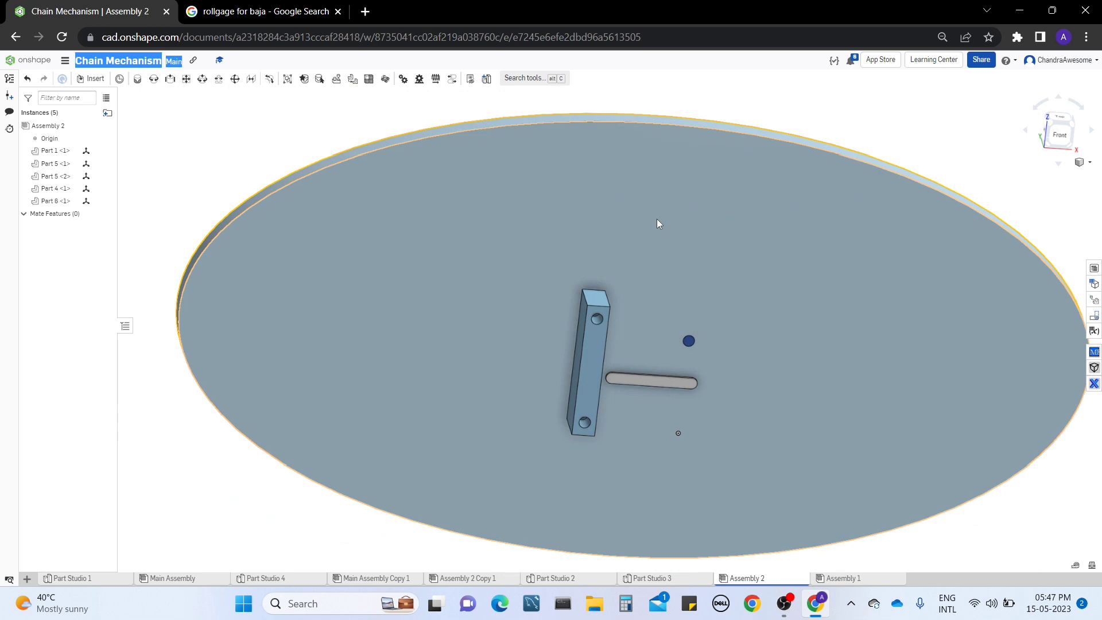
right_drag(657, 219, 495, 285)
right_drag(812, 185, 787, 176)
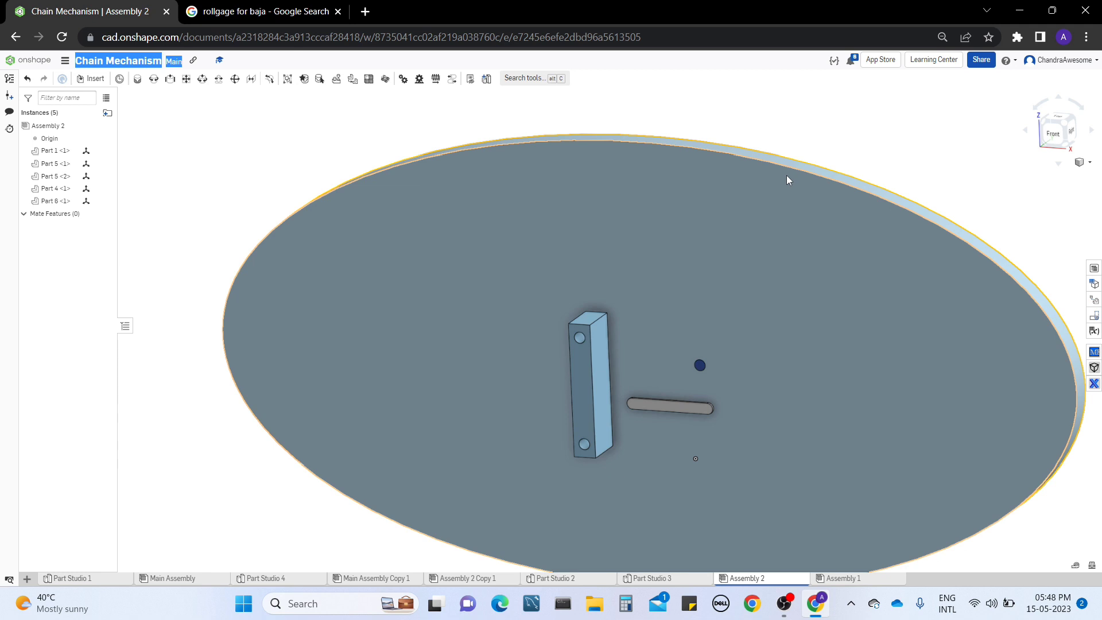
right_drag(787, 177, 547, 302)
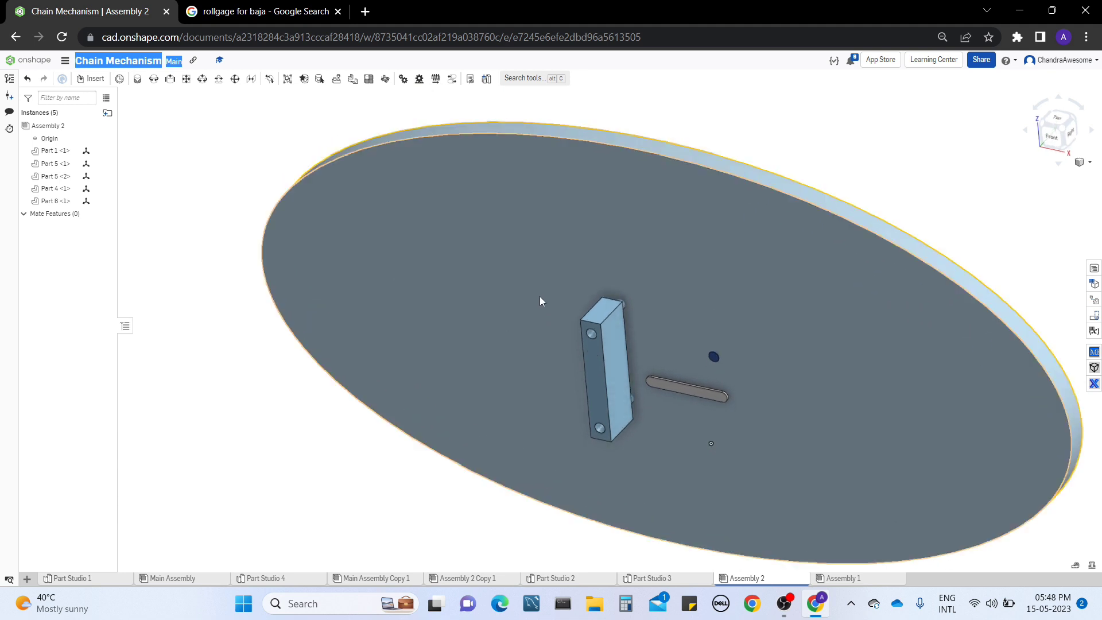
scroll(436, 252, up, 2)
scroll(421, 241, down, 3)
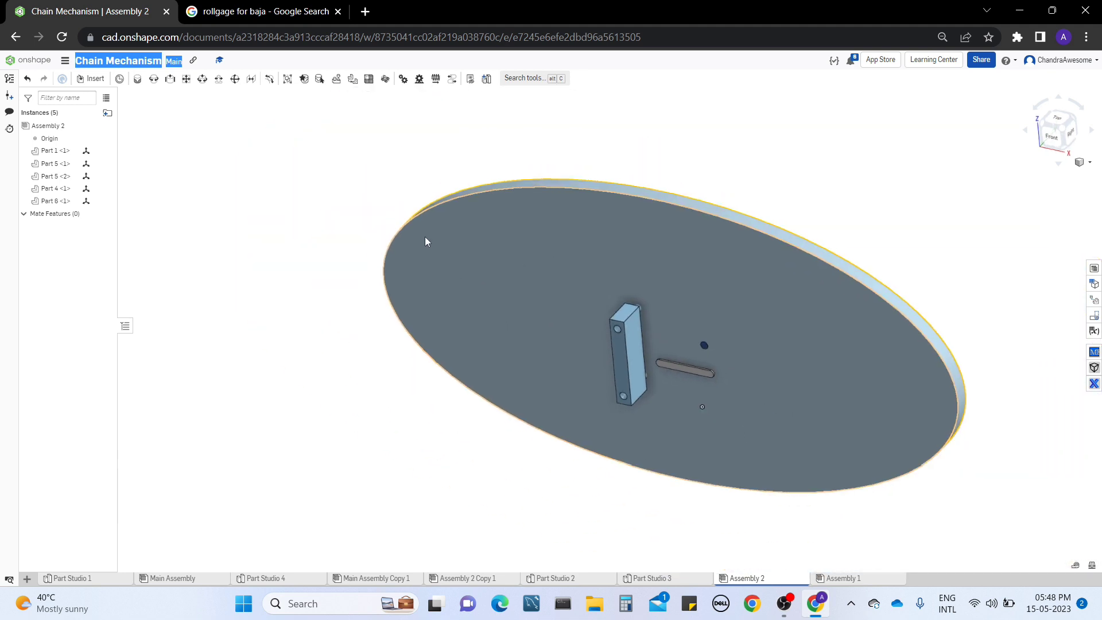
right_click(443, 229)
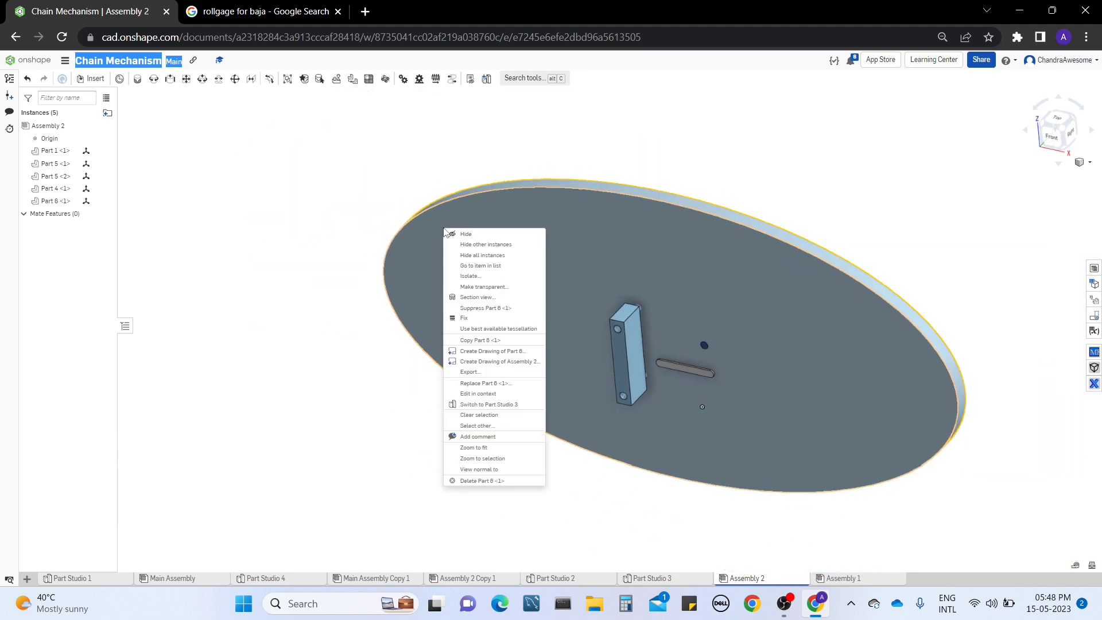
click(519, 317)
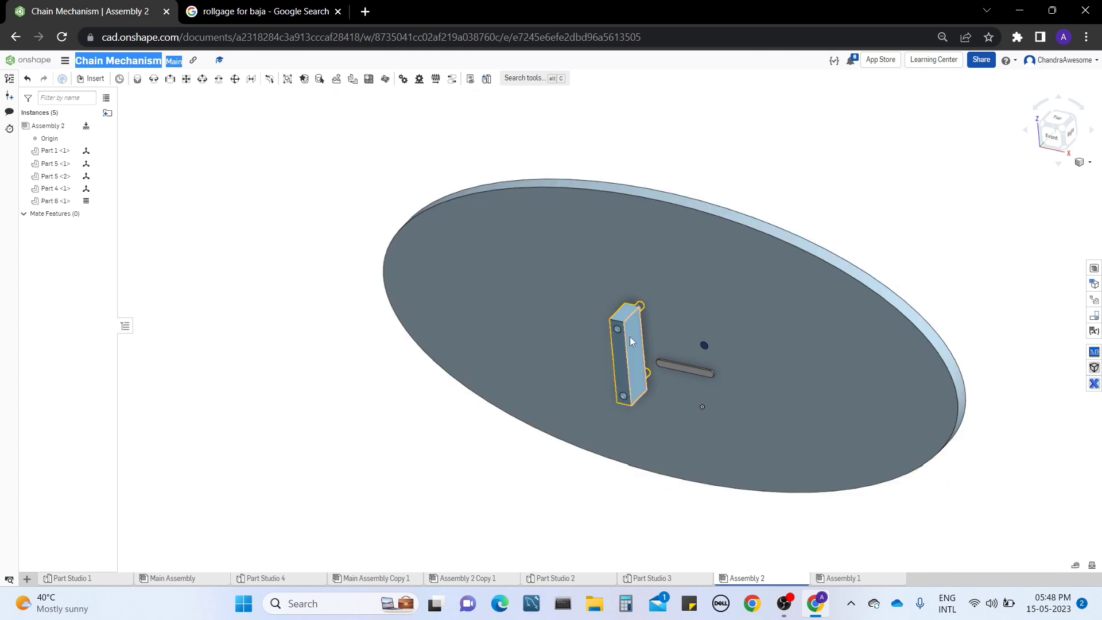
Step: Move the chain link, one strip and the blue pin off the elliptical disc into the free space beside it
drag(630, 337, 297, 417)
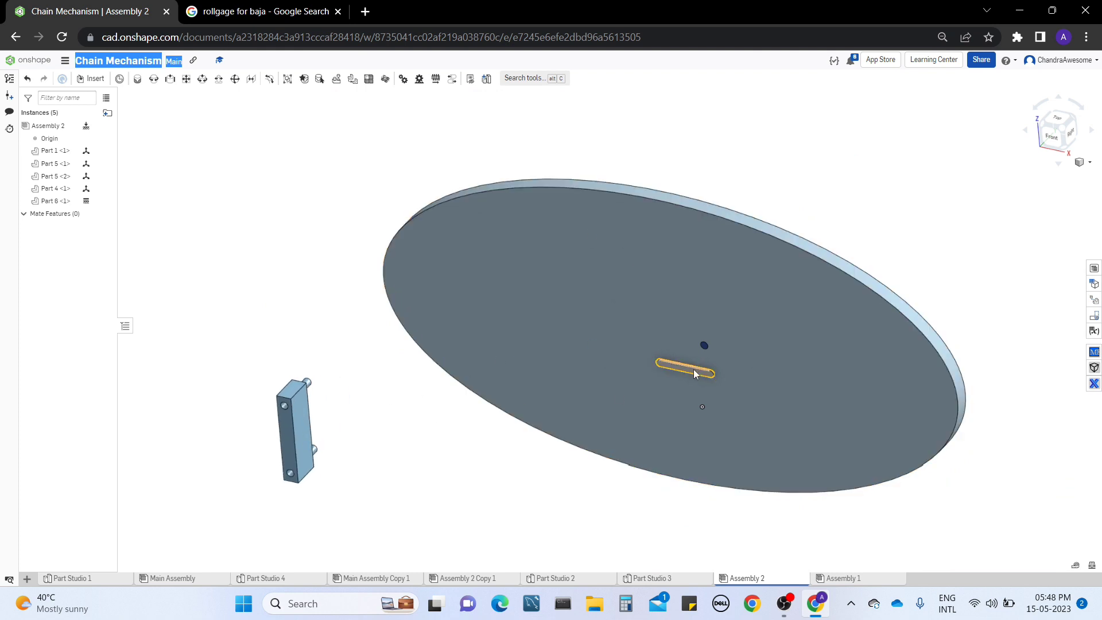
drag(686, 369, 503, 491)
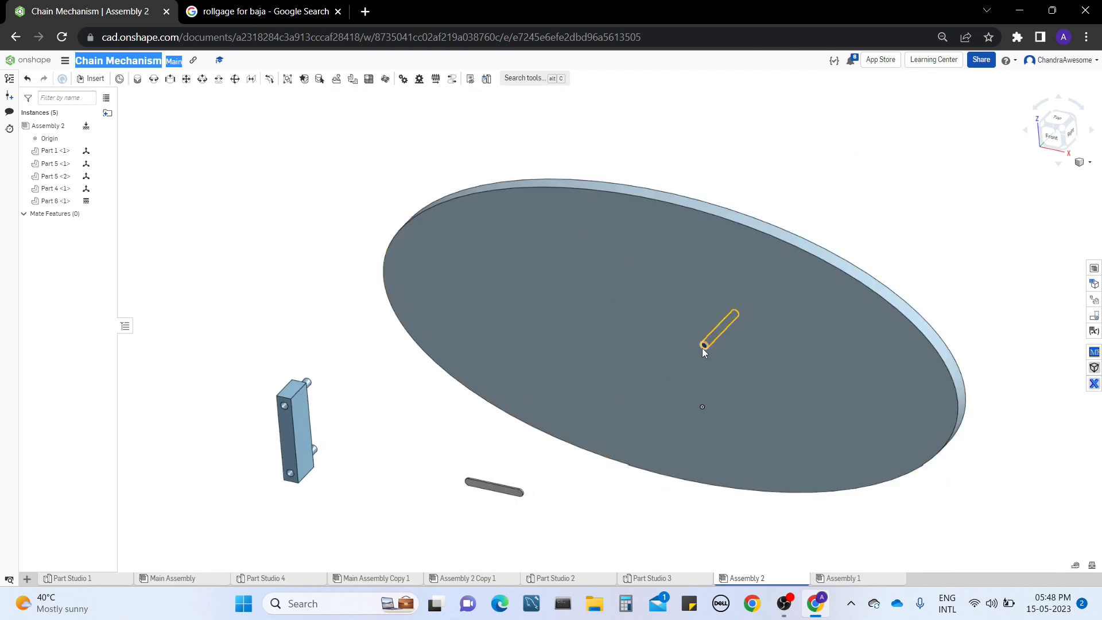
right_drag(899, 281, 928, 268)
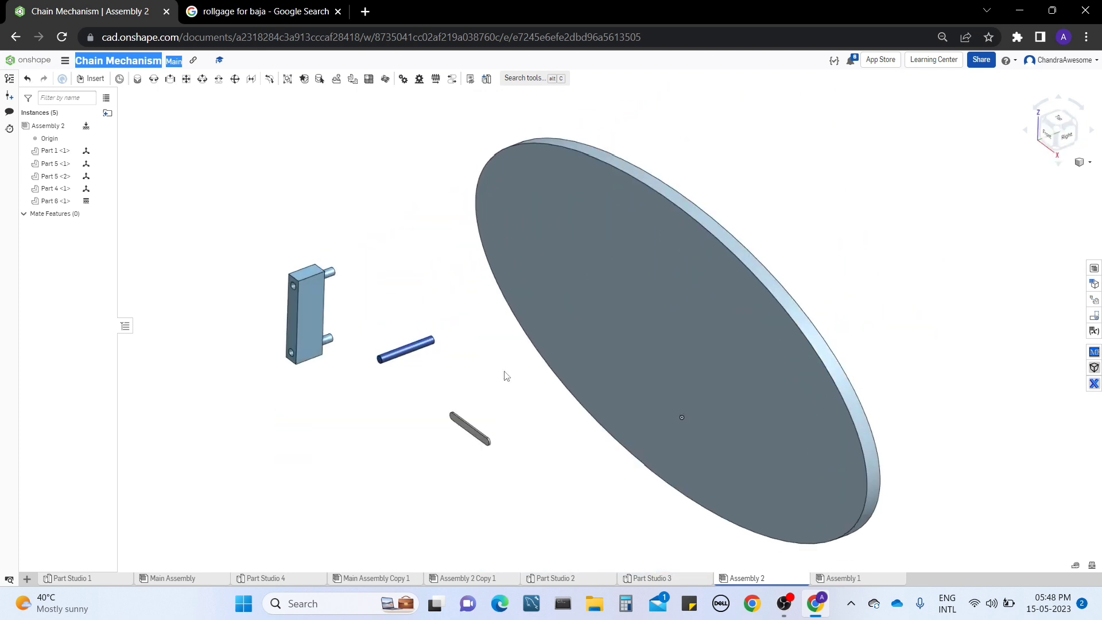
Step: Unfix the elliptical disc, move it aside, and place the second strip it was hiding beside the first strip
right_click(622, 261)
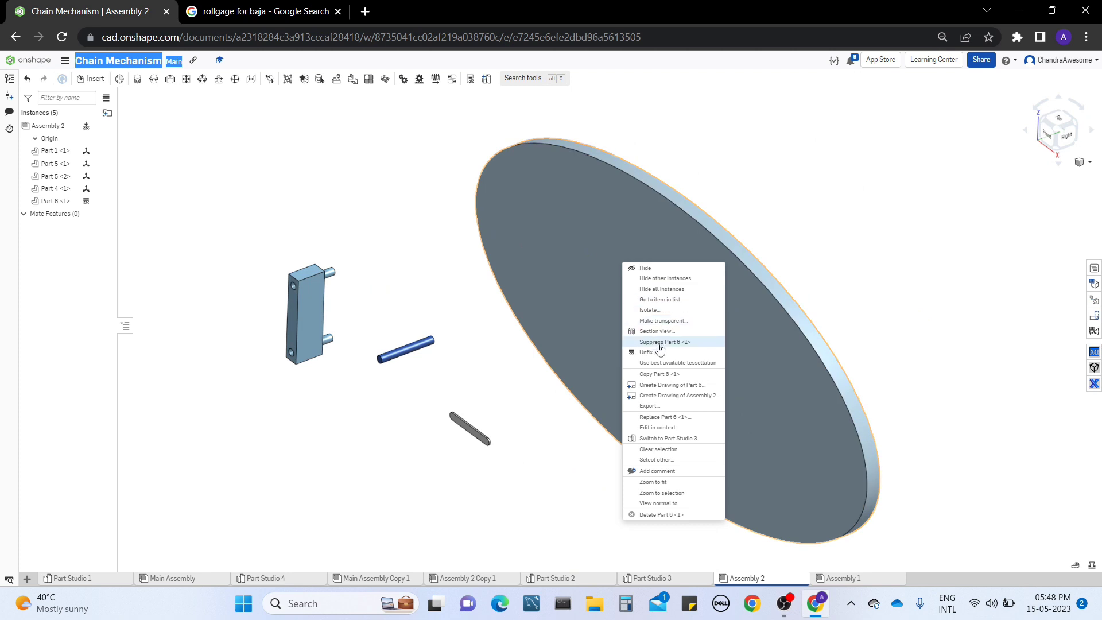
click(624, 274)
drag(625, 273, 773, 247)
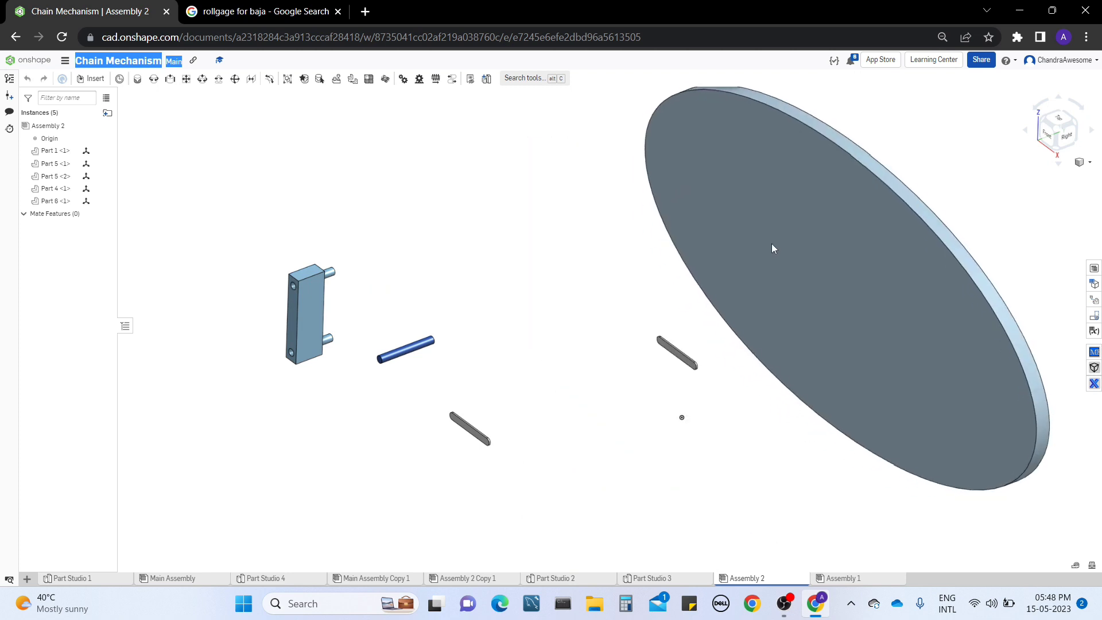
drag(394, 427, 380, 430)
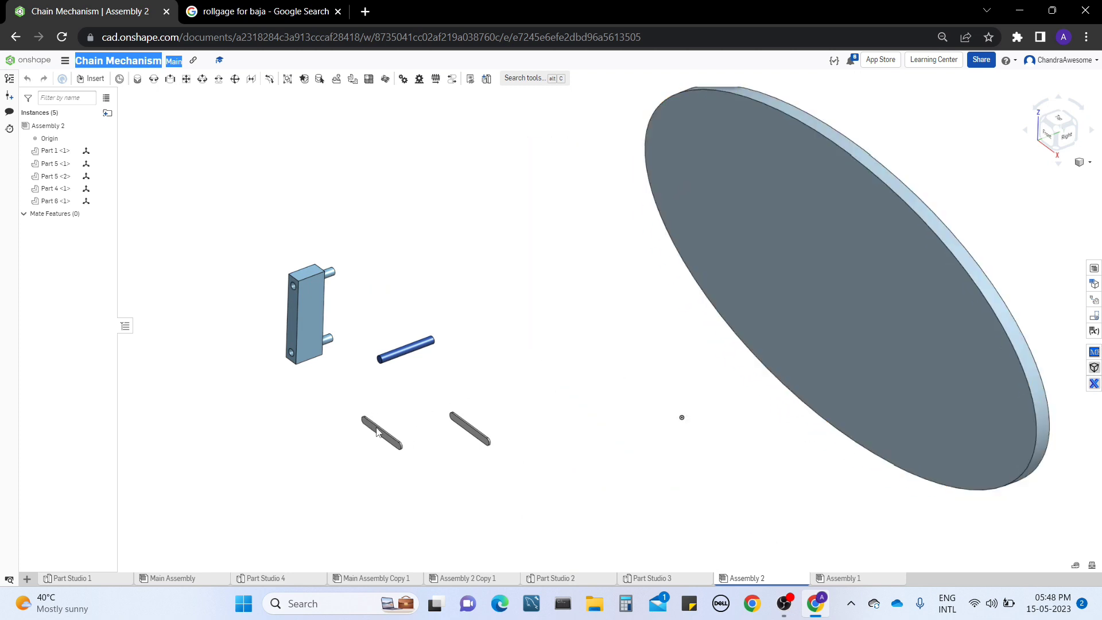
Step: Bring the elliptical disc back next to the loose parts and fix it in place again
right_click(775, 229)
click(693, 264)
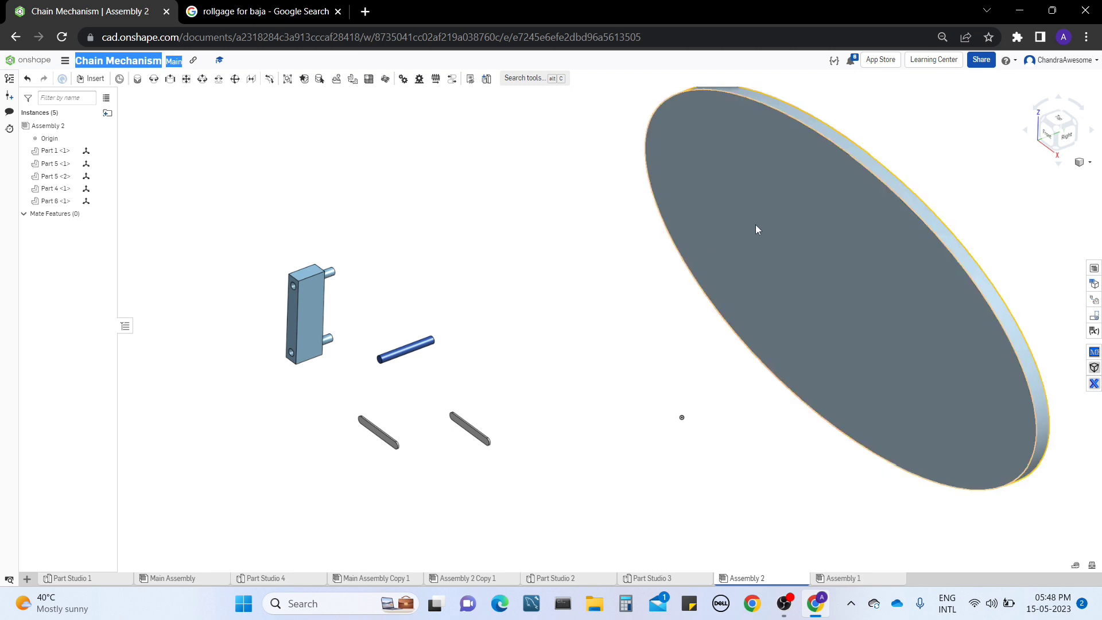
key(ctrl+z)
right_click(581, 290)
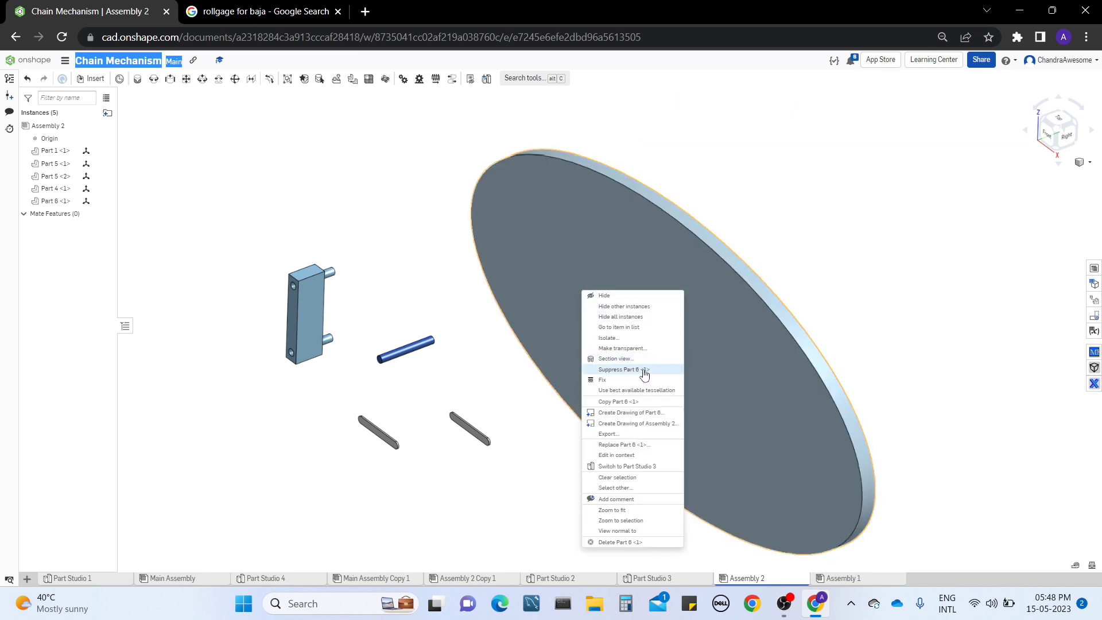
click(636, 386)
Step: Try to add a tangent mate between the end edge of the chain link's lower peg and the elliptical disc's face edge
right_drag(714, 276, 649, 229)
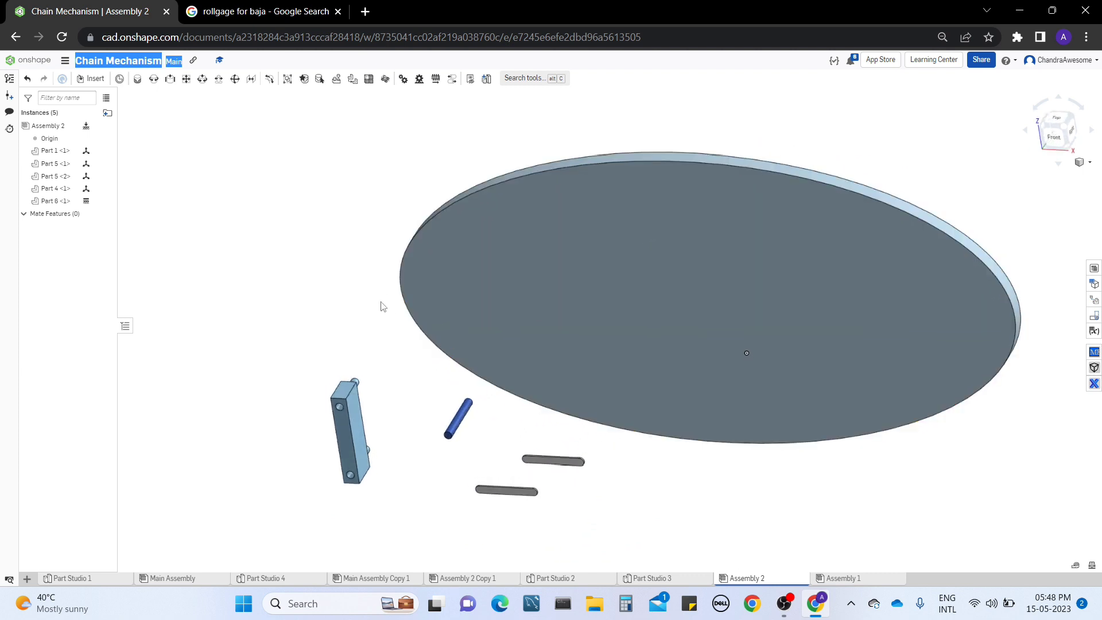
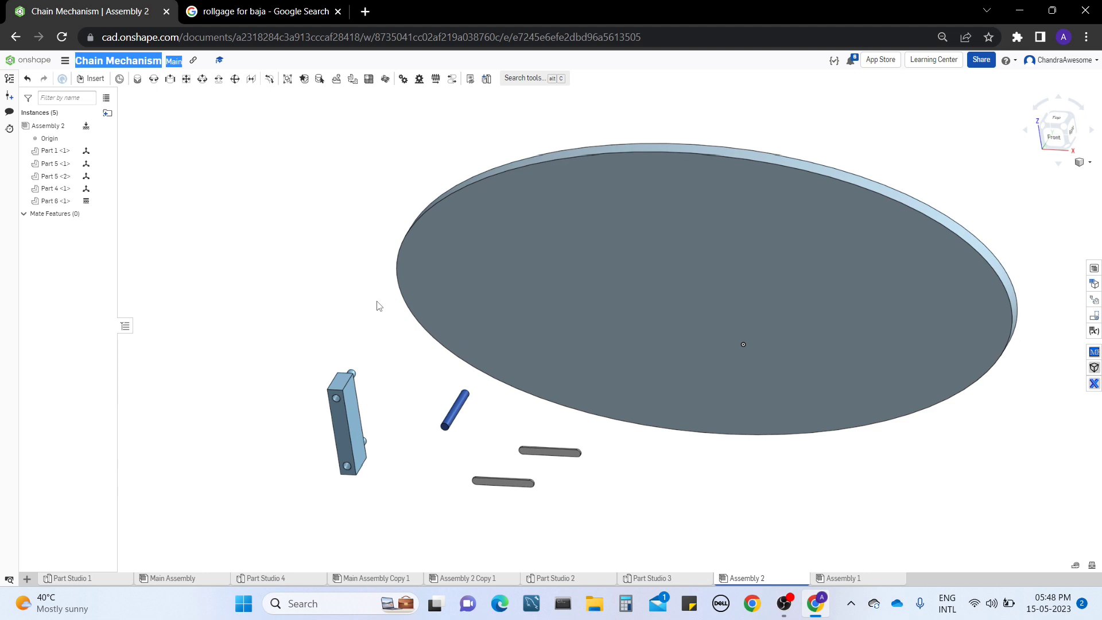
click(269, 78)
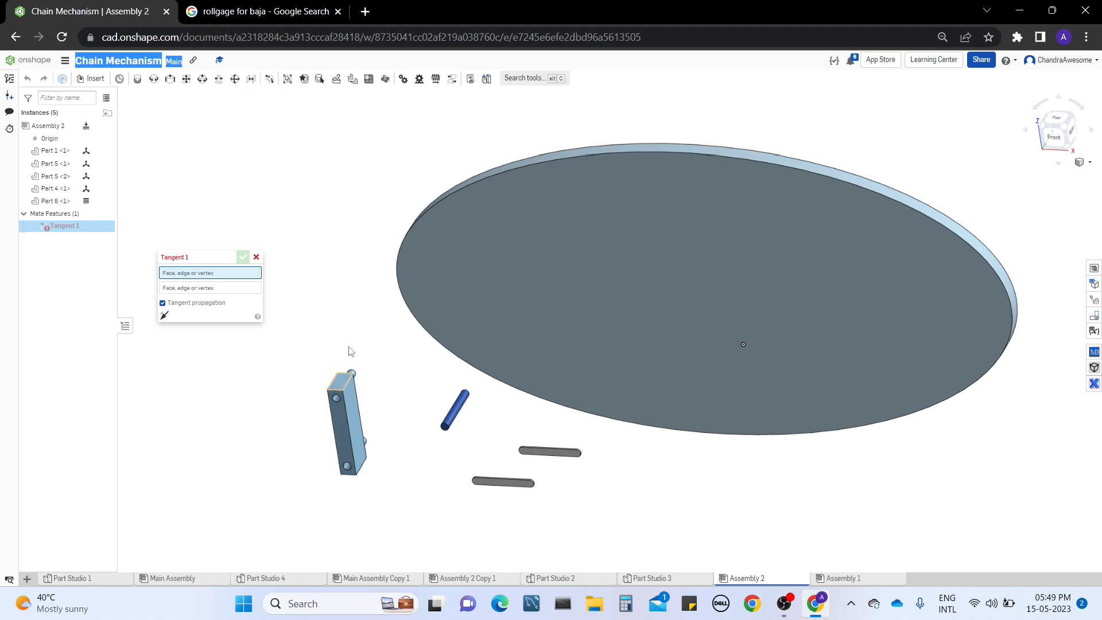
mouse_move(350, 348)
right_down()
mouse_move(330, 315)
mouse_move(343, 334)
right_up()
right_drag(414, 305, 440, 305)
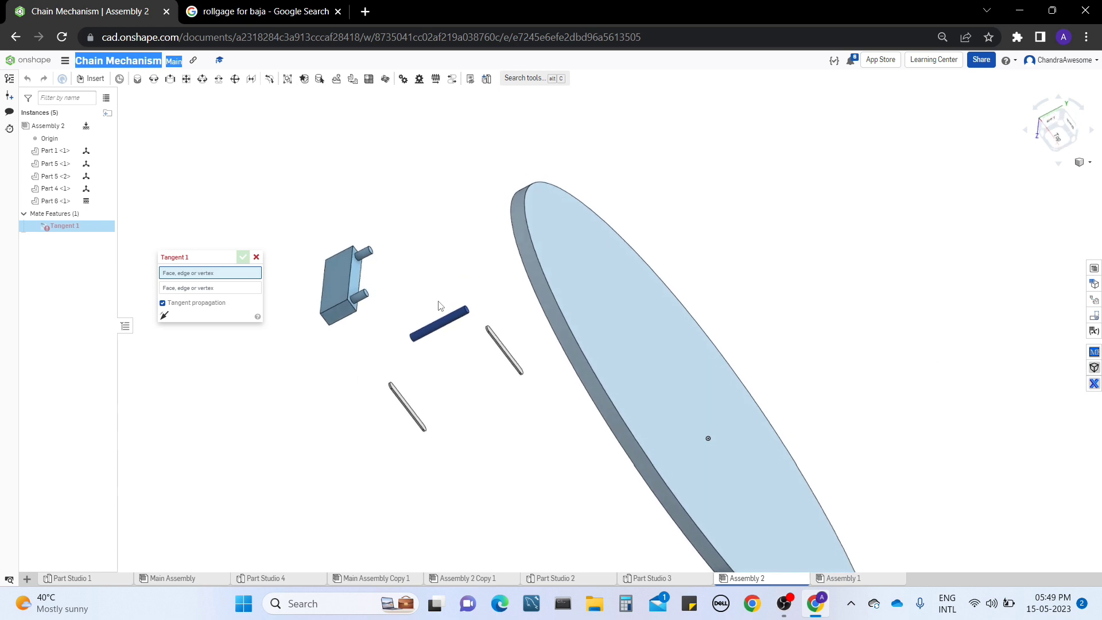
scroll(436, 306, up, 3)
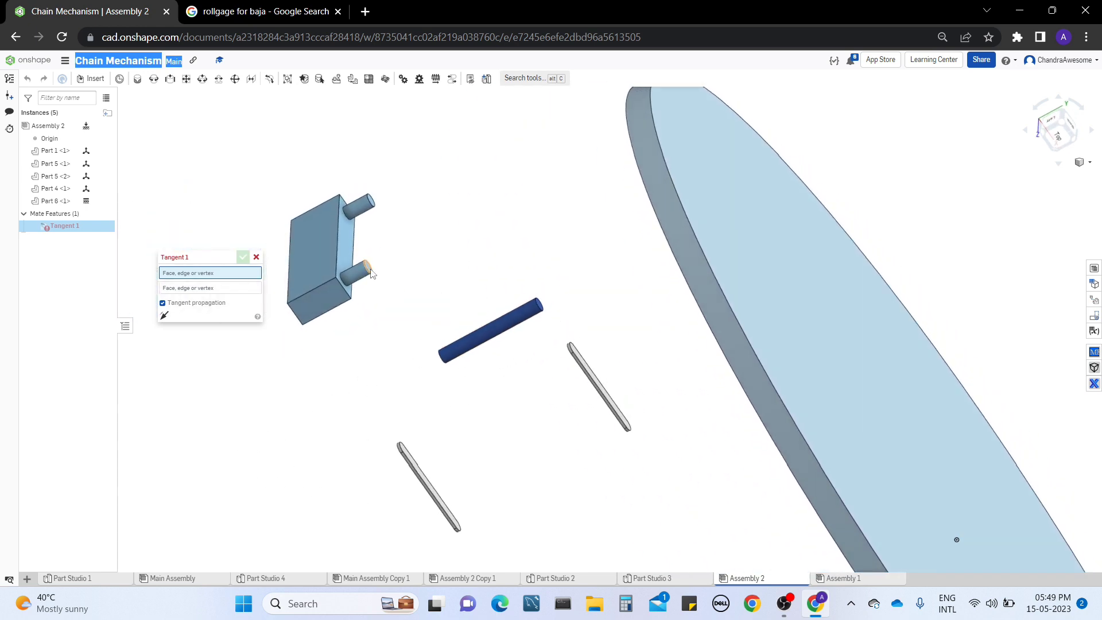
click(367, 267)
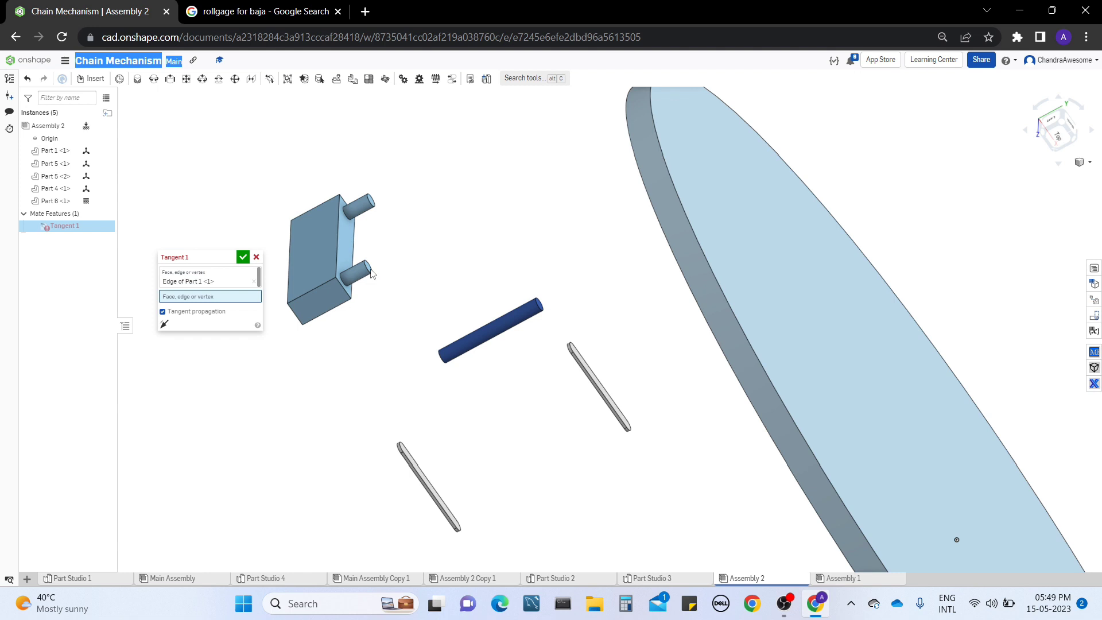
click(648, 196)
right_drag(648, 196, 629, 244)
right_drag(618, 352, 536, 329)
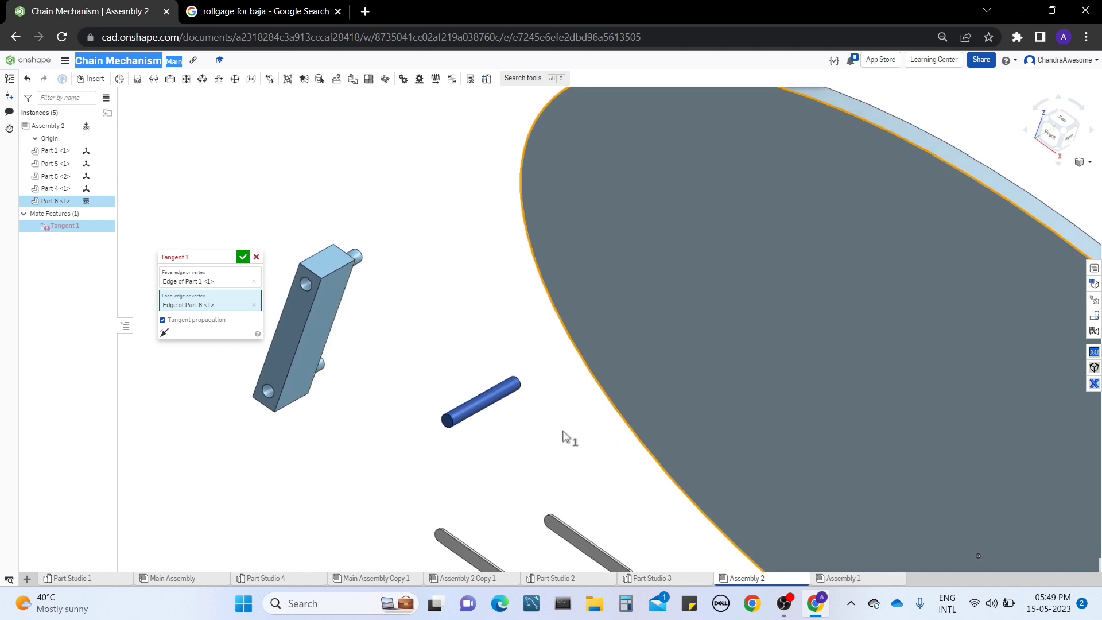
right_drag(733, 550, 729, 522)
scroll(622, 492, down, 5)
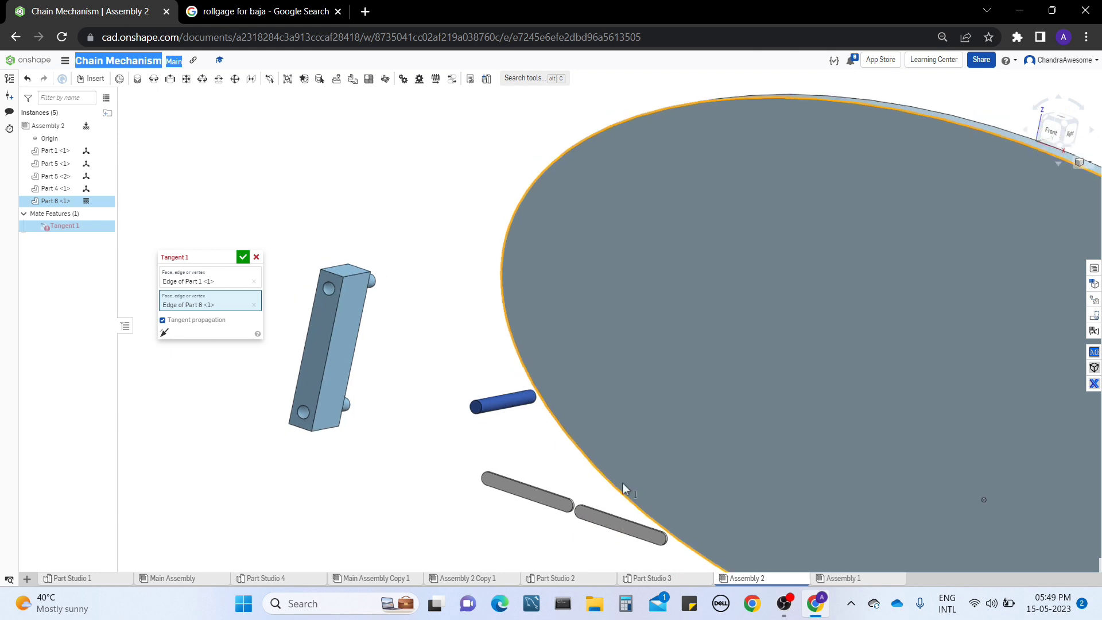
right_drag(524, 337, 499, 320)
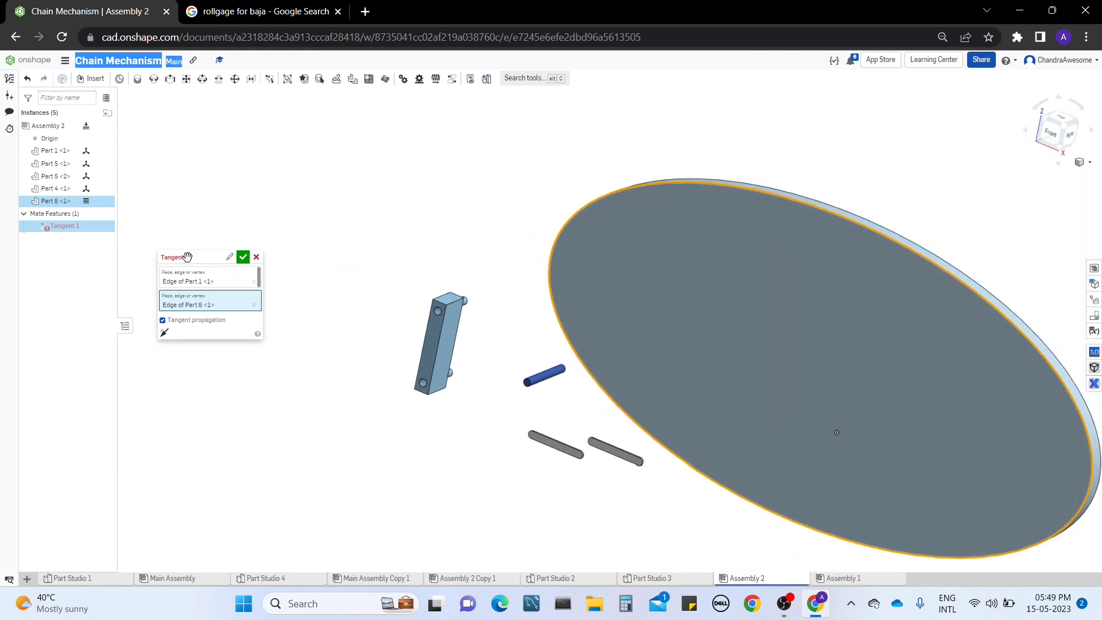
click(162, 319)
click(256, 257)
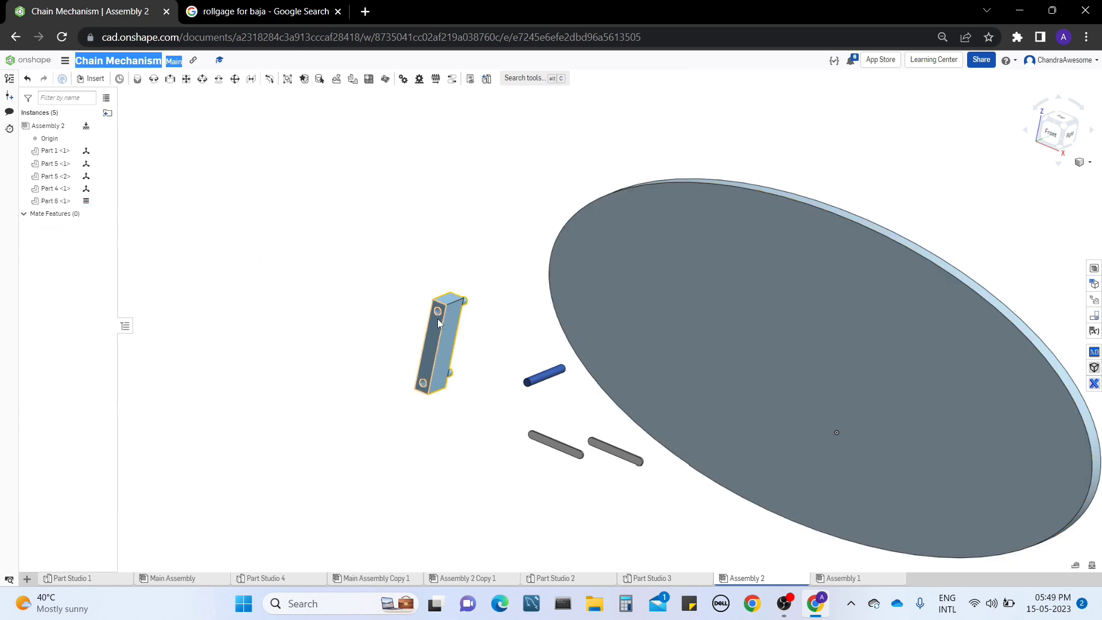
Step: Move the chain link onto the upper end of the elliptical disc so its pegs sit near the rim
drag(438, 323, 584, 194)
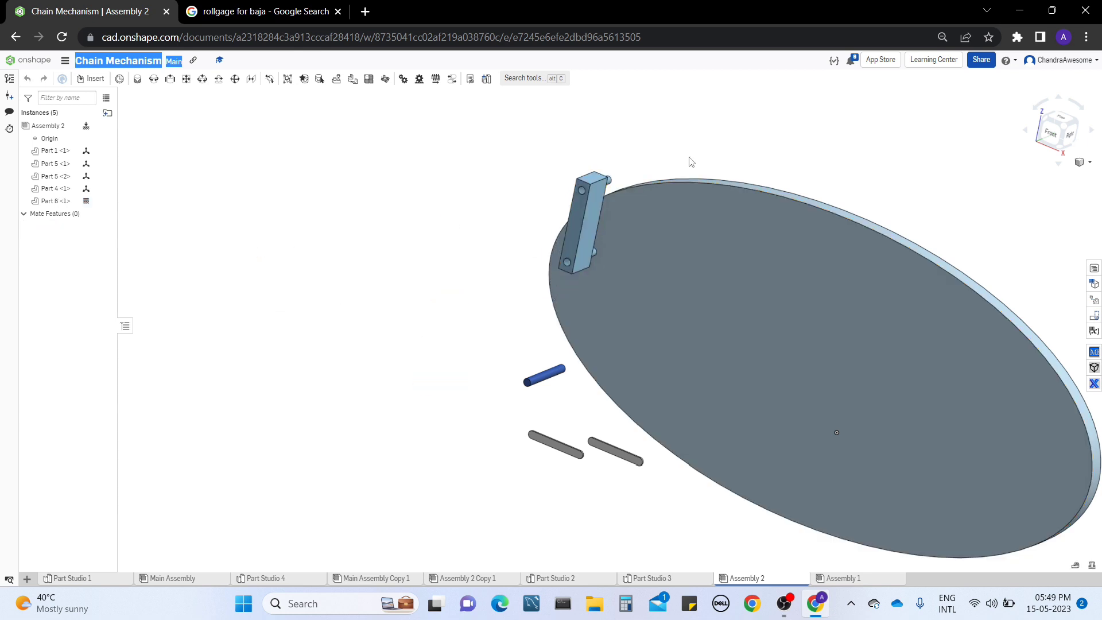
right_drag(691, 162, 505, 292)
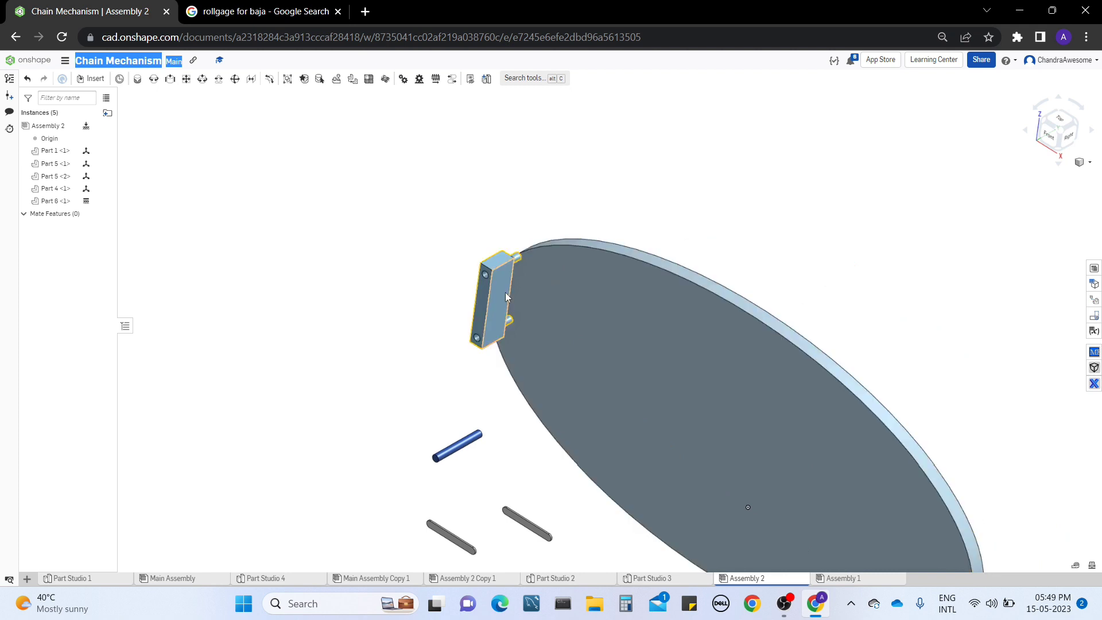
drag(505, 291, 532, 279)
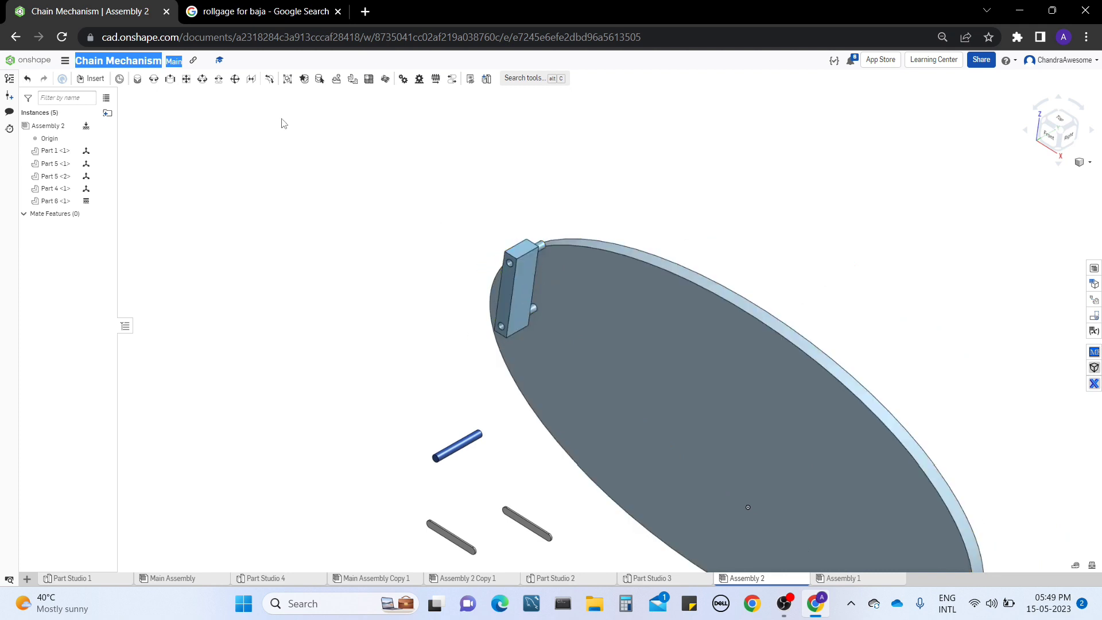
Step: Set up a tangent mate between the end edge of the chain link's upper peg and the disc's front edge
click(270, 79)
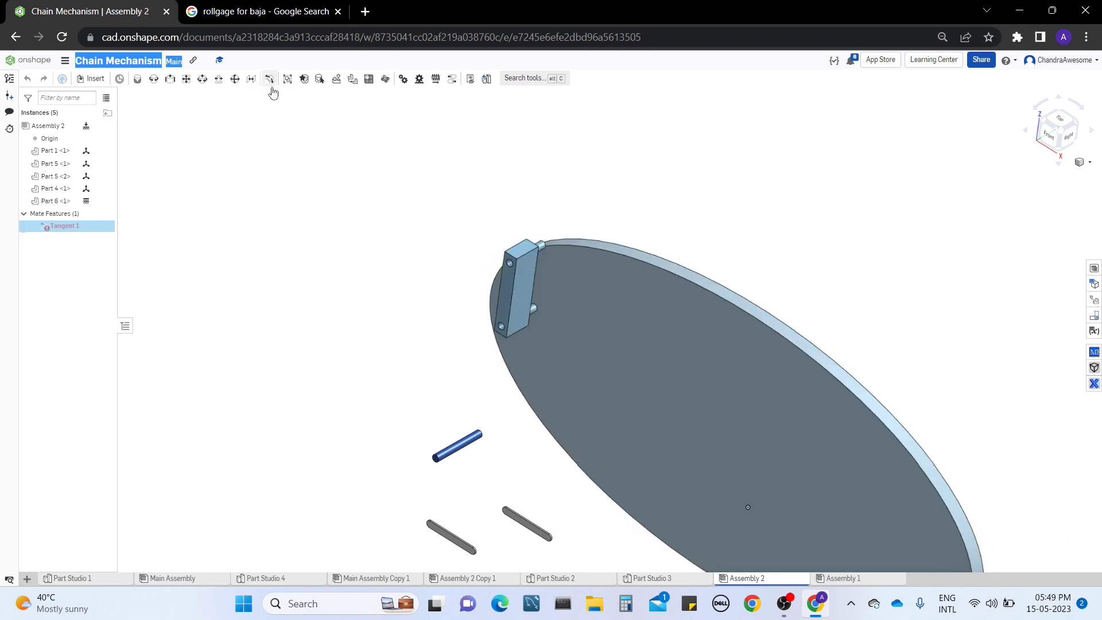
click(544, 242)
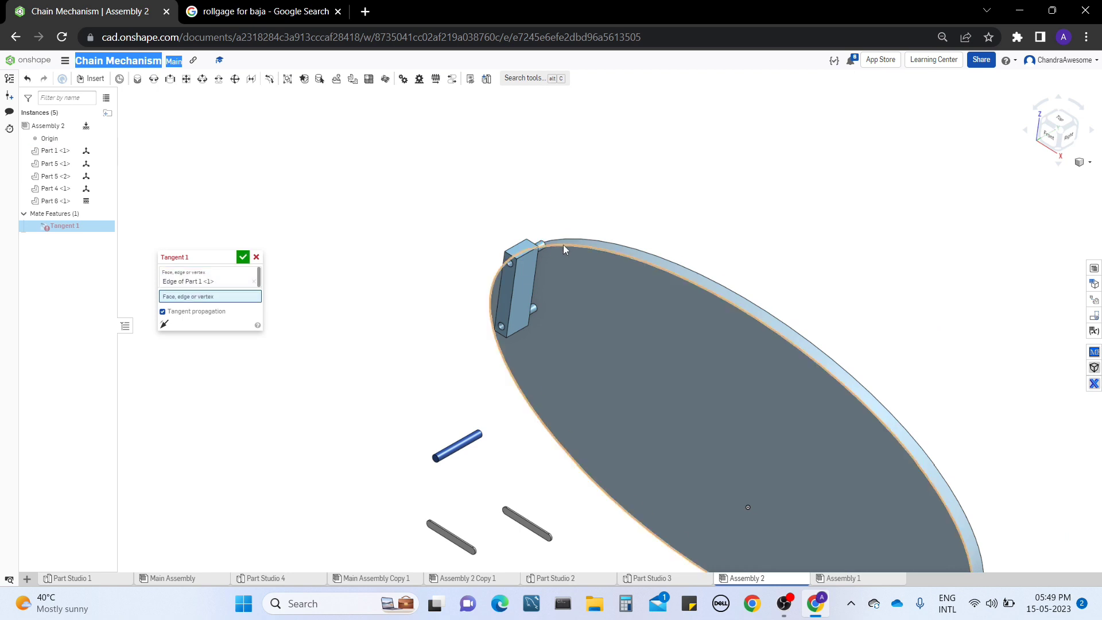
click(563, 244)
right_drag(463, 253, 394, 256)
middle_drag(405, 208, 400, 211)
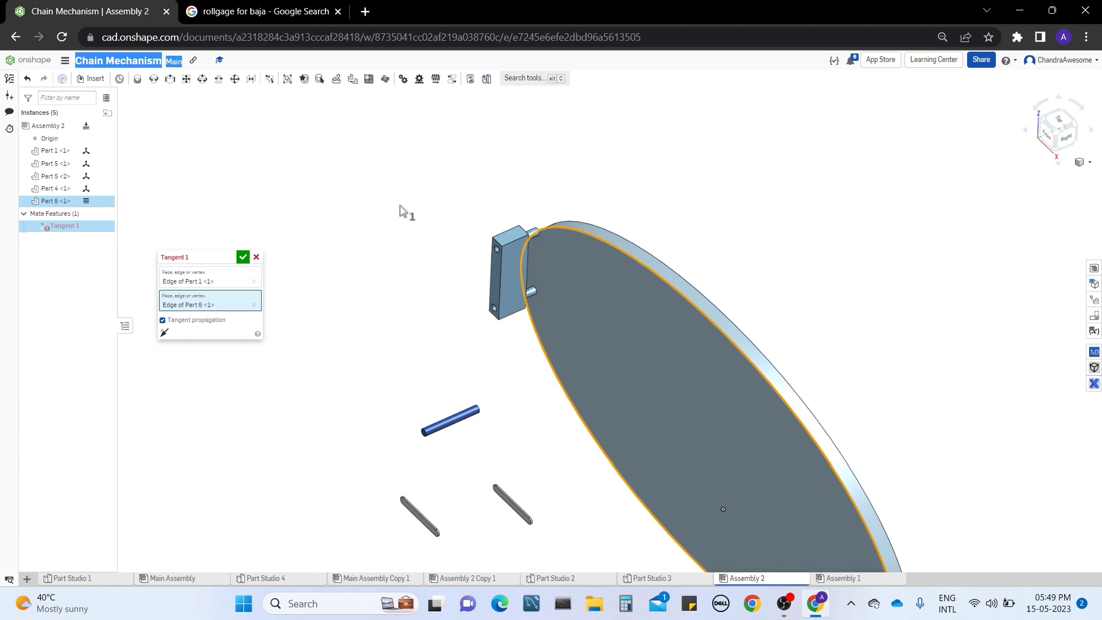
right_drag(400, 211, 462, 228)
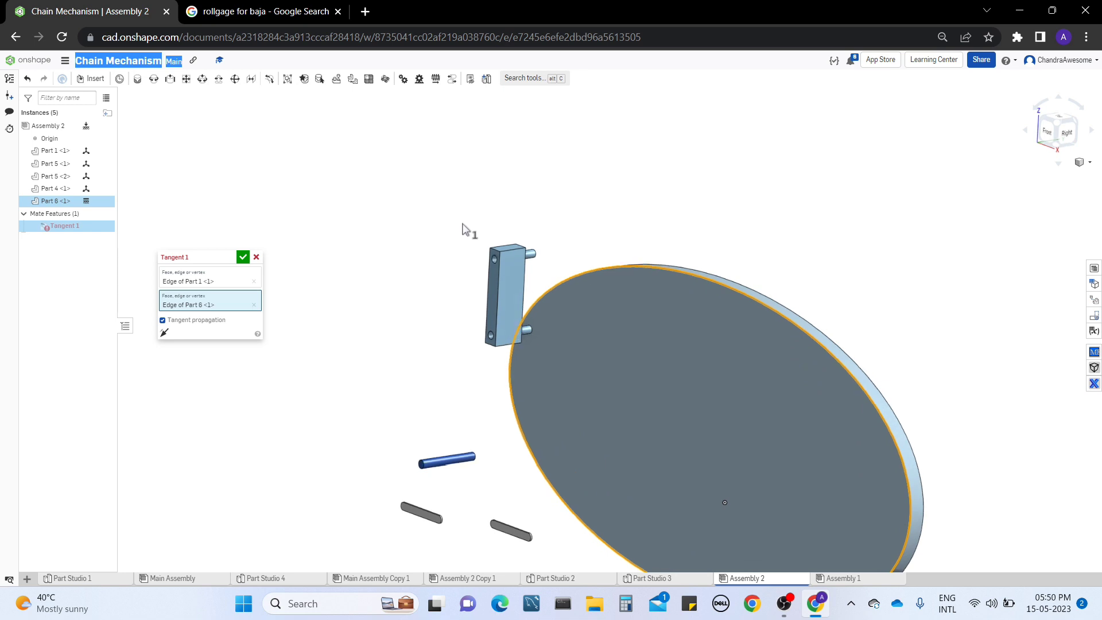
Step: Replace the disc's edge with its rim face in the chain link's tangent mate and accept the mate
click(242, 306)
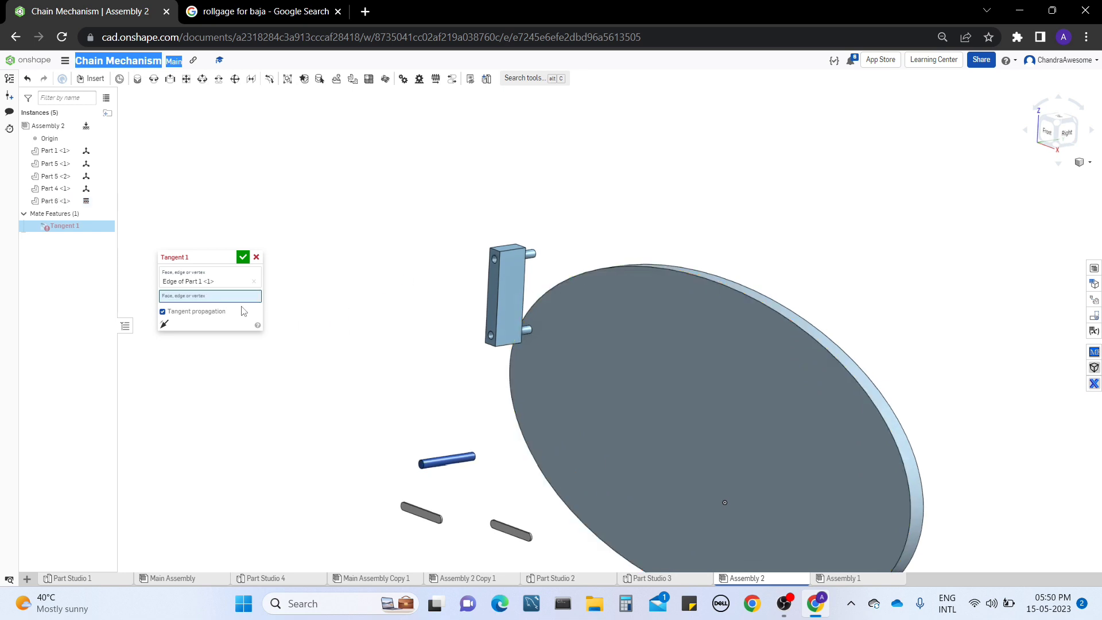
right_drag(467, 225, 777, 192)
click(599, 223)
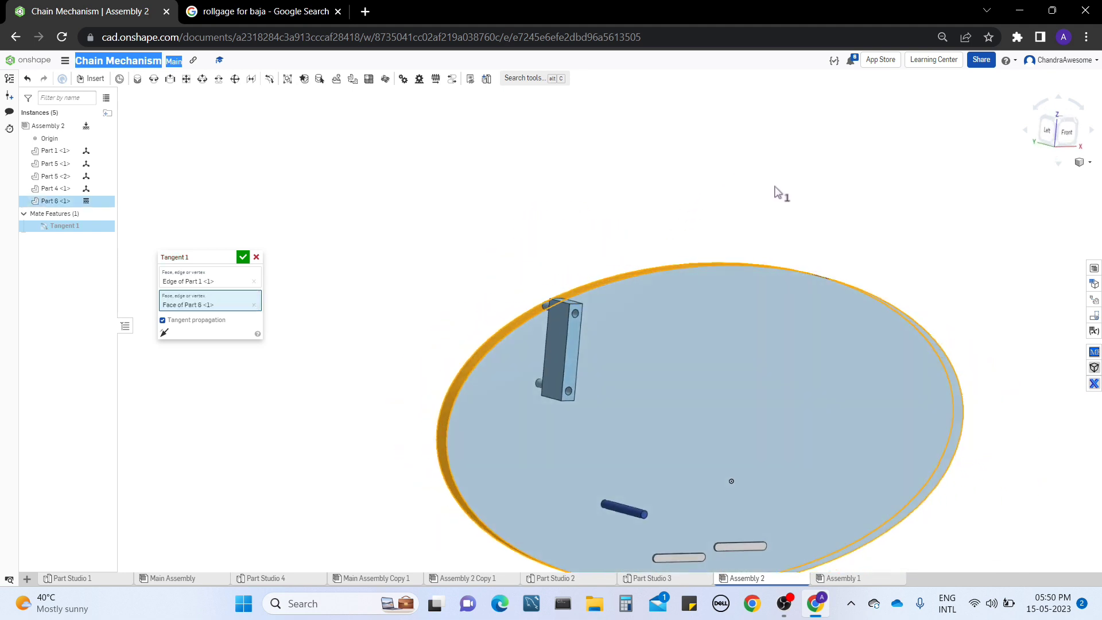
click(242, 257)
Step: Move the mated chain link around near the disc's rim to test how the tangent mate behaves
right_drag(665, 287, 681, 301)
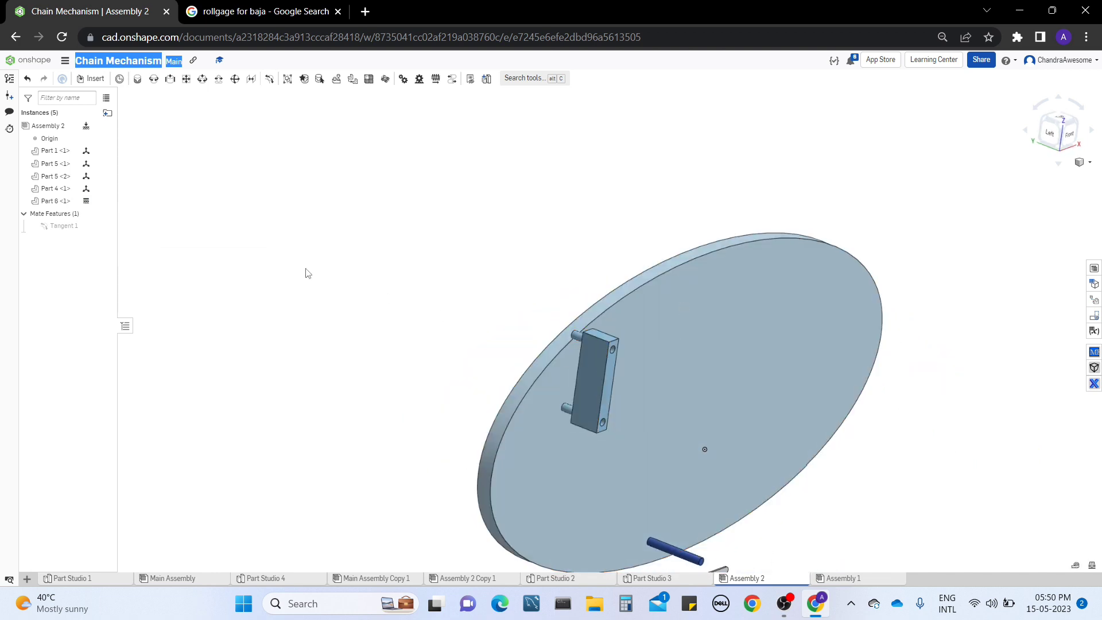
drag(306, 273, 474, 242)
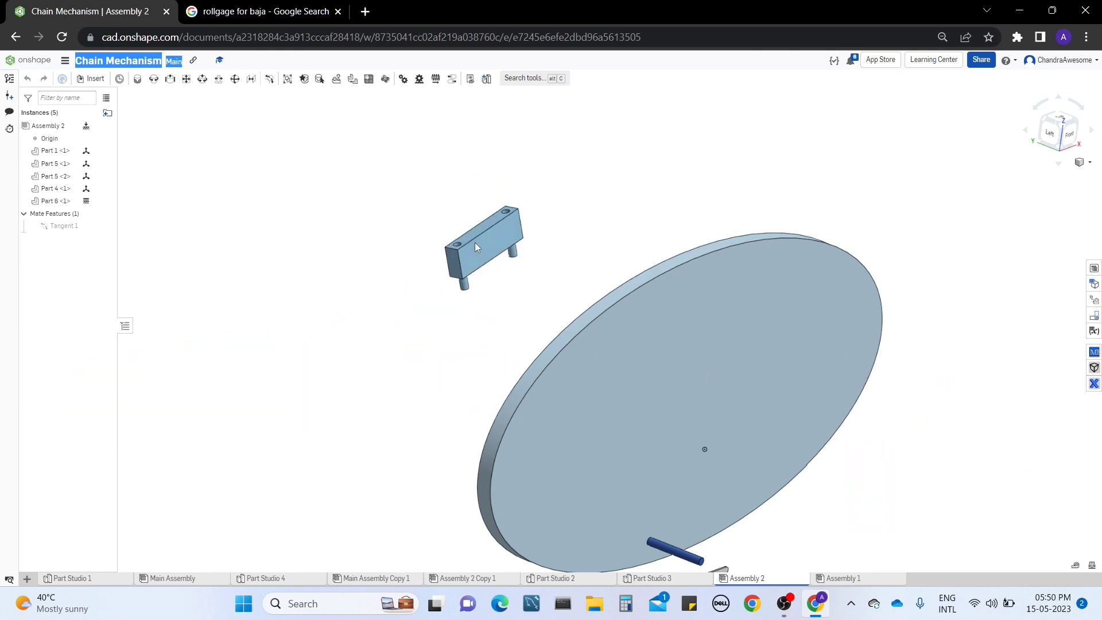
right_drag(687, 317, 452, 340)
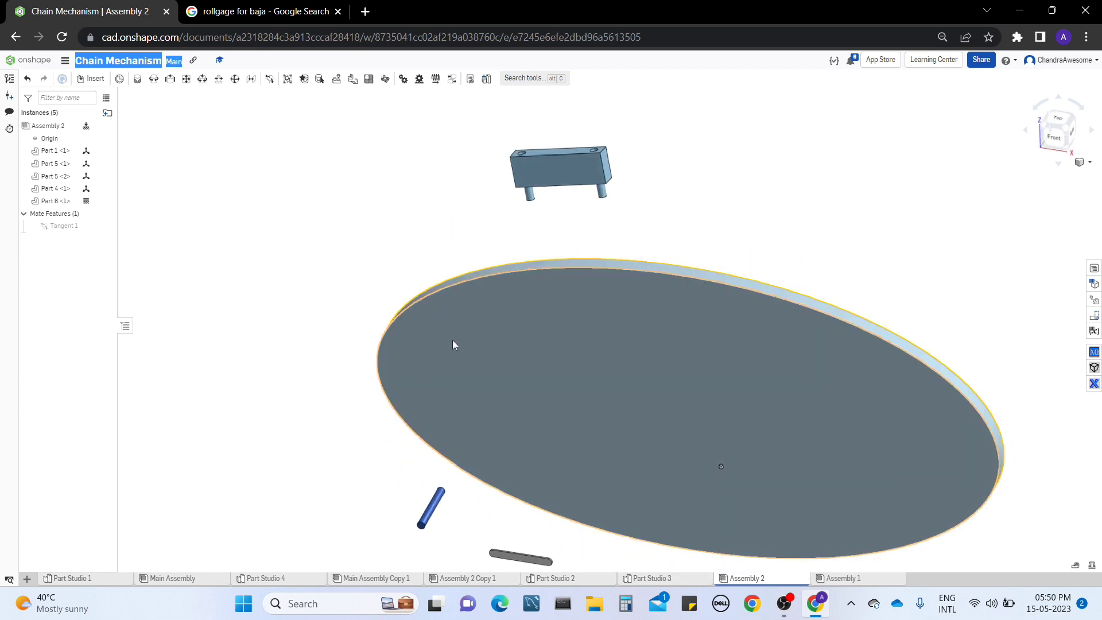
middle_drag(452, 340, 493, 314)
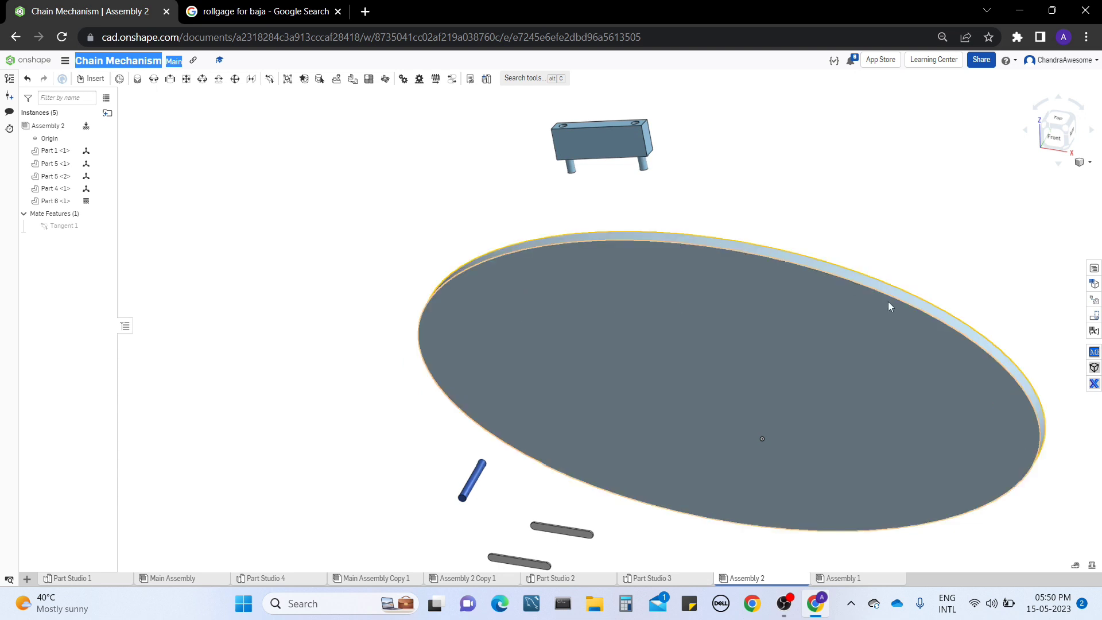
Step: Delete the chain link's tangent mate and move the link into the free space beside the elliptical disc
right_click(54, 229)
click(91, 334)
drag(539, 175, 280, 357)
middle_drag(411, 438, 416, 378)
right_drag(413, 376, 399, 367)
right_drag(465, 290, 456, 334)
middle_drag(458, 335, 431, 360)
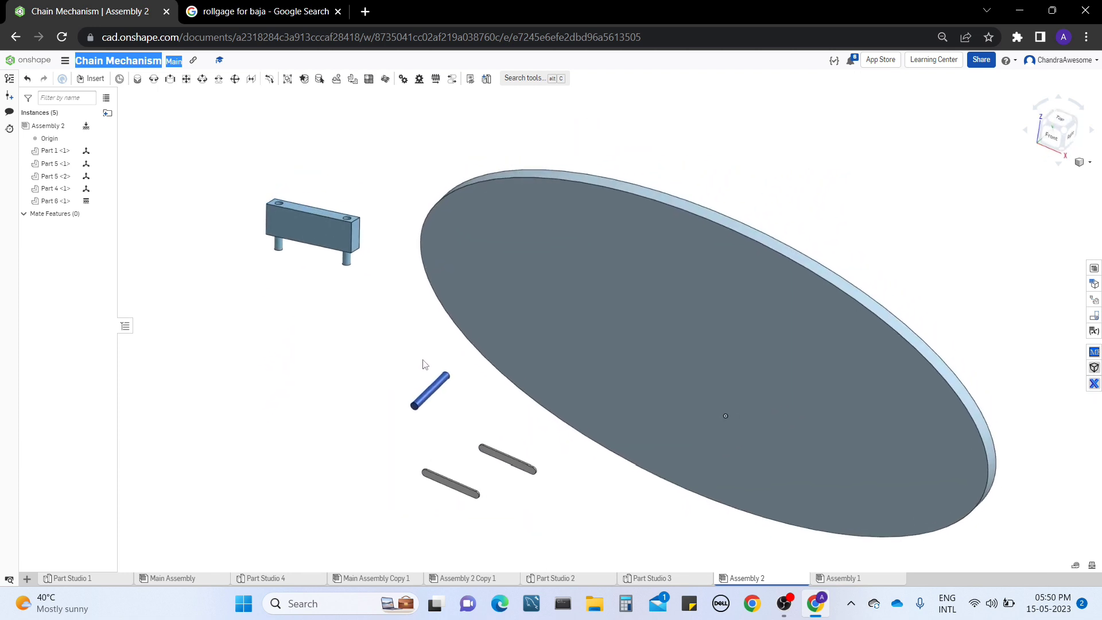
Step: Set up a tangent mate between the blue pin's end edge and the disc's face edge, with tangent propagation off
click(270, 78)
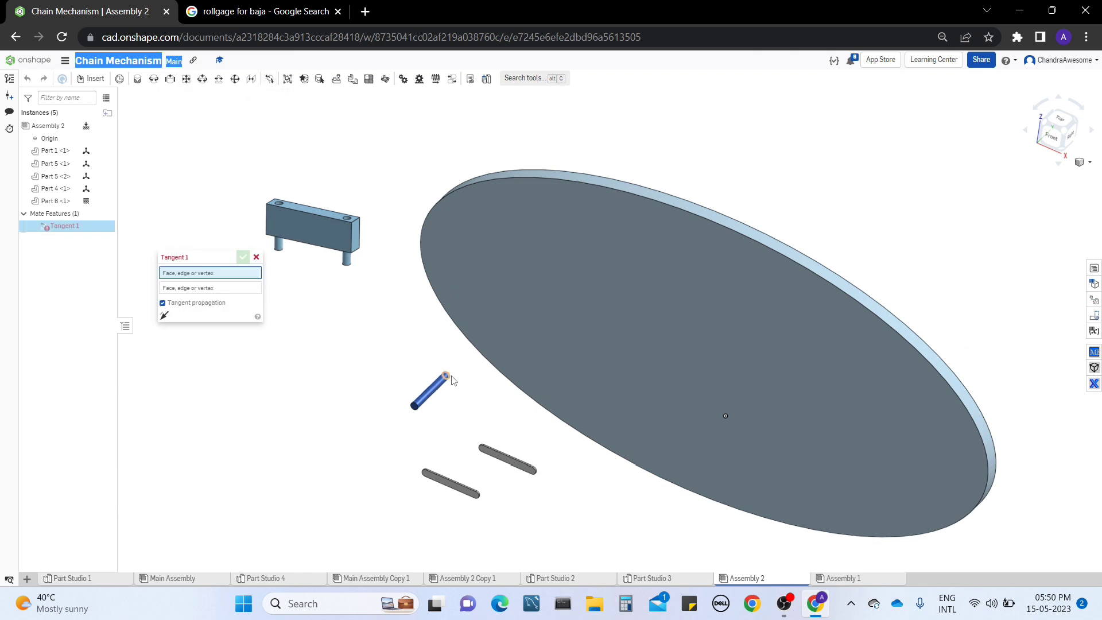
click(257, 257)
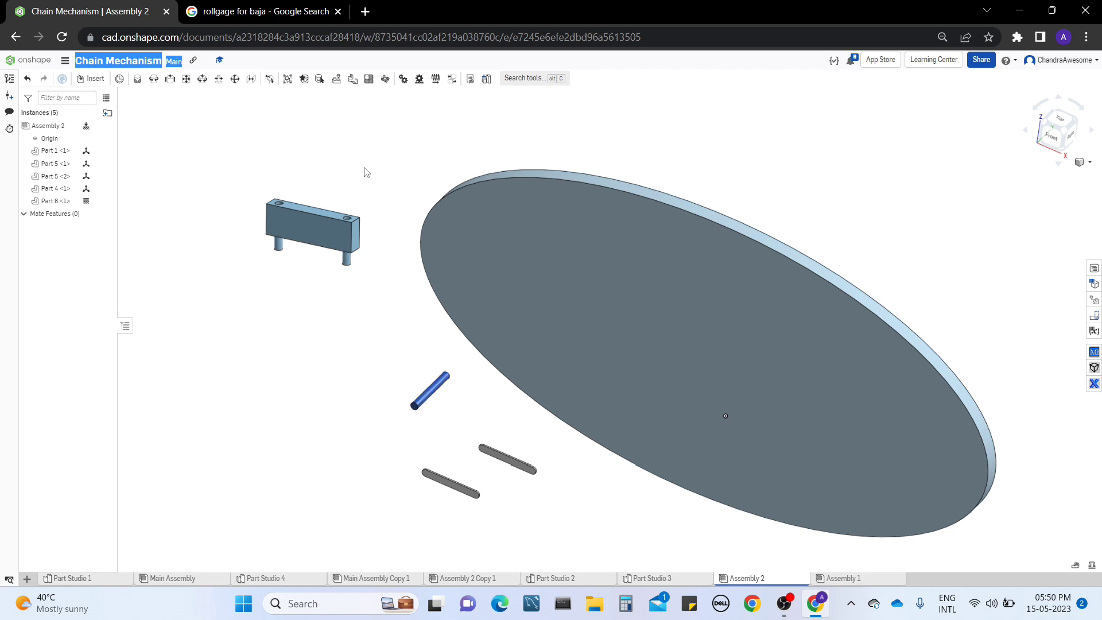
click(270, 79)
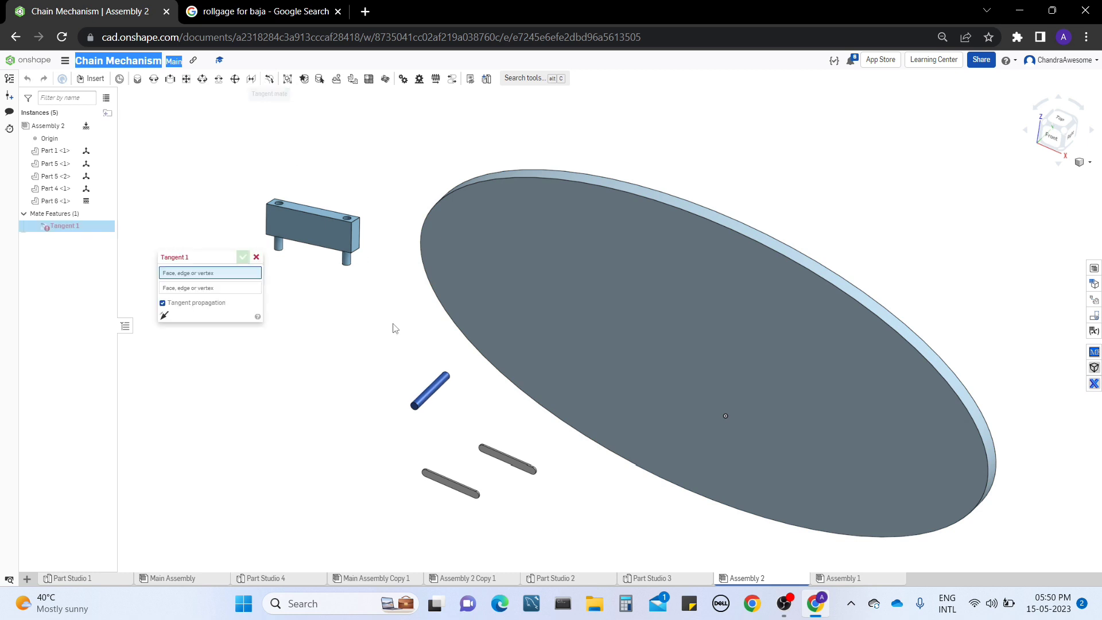
click(448, 377)
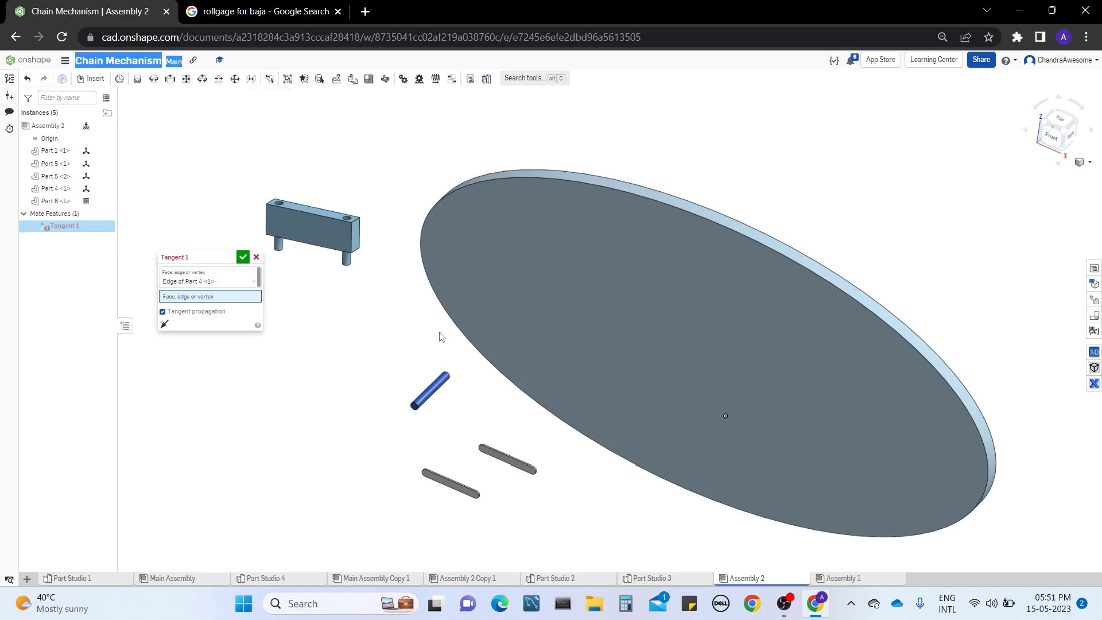
click(498, 180)
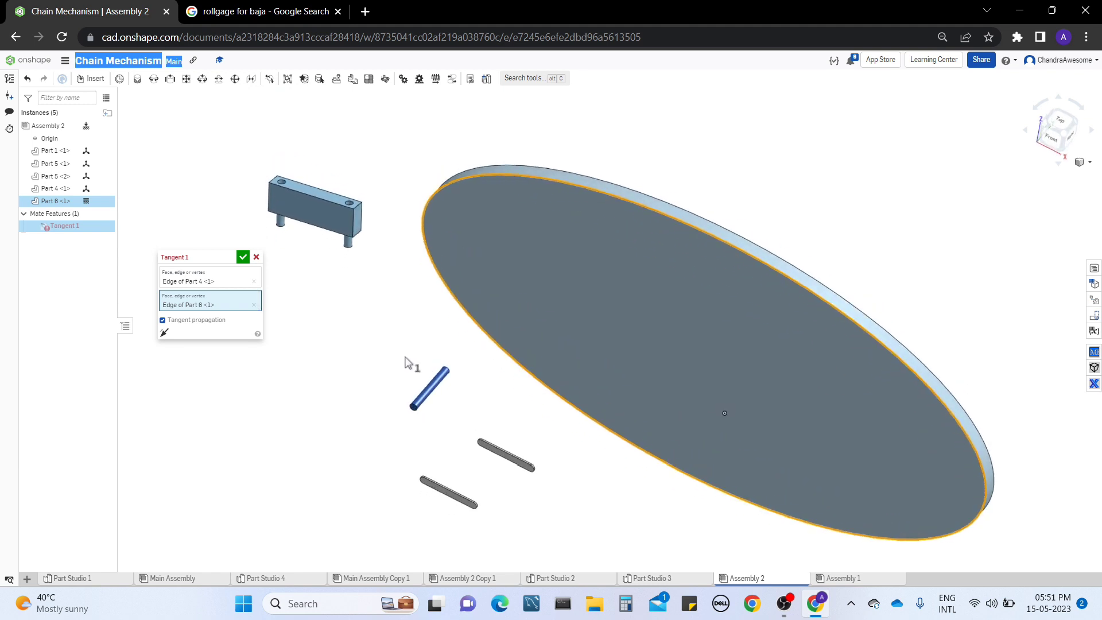
click(210, 282)
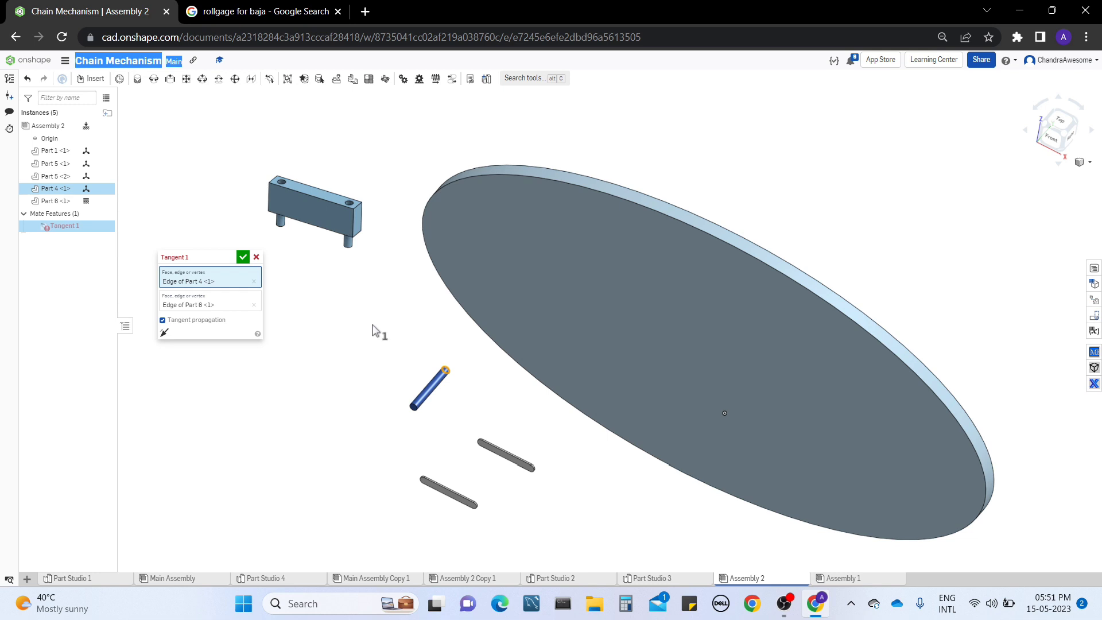
click(217, 326)
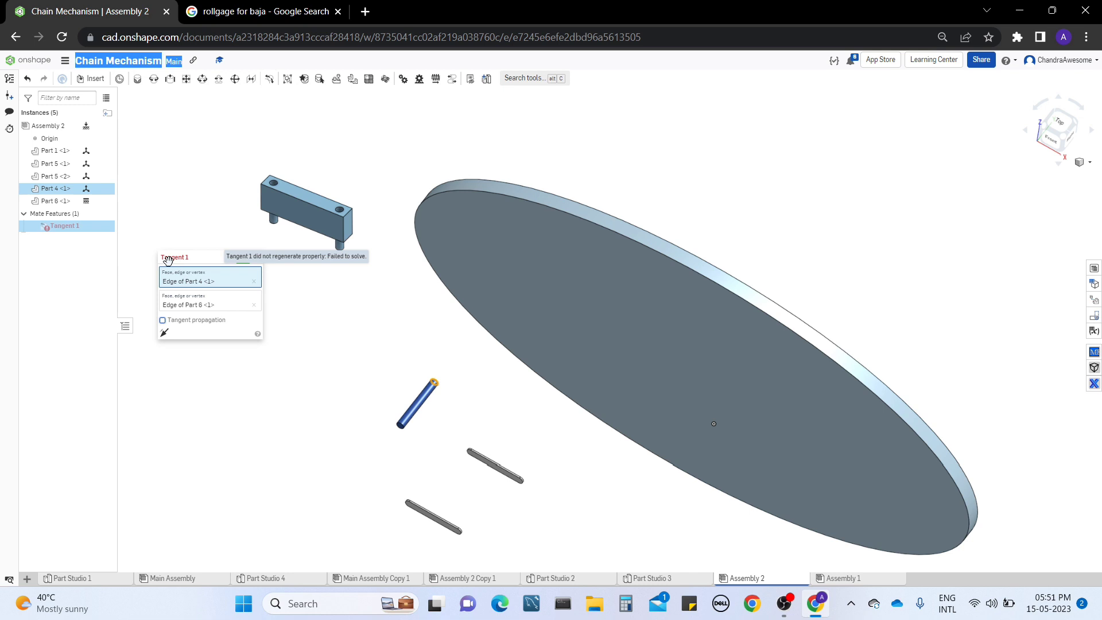
Step: Replace the disc's edge with its rim face in the blue pin's tangent mate and accept the mate
click(247, 306)
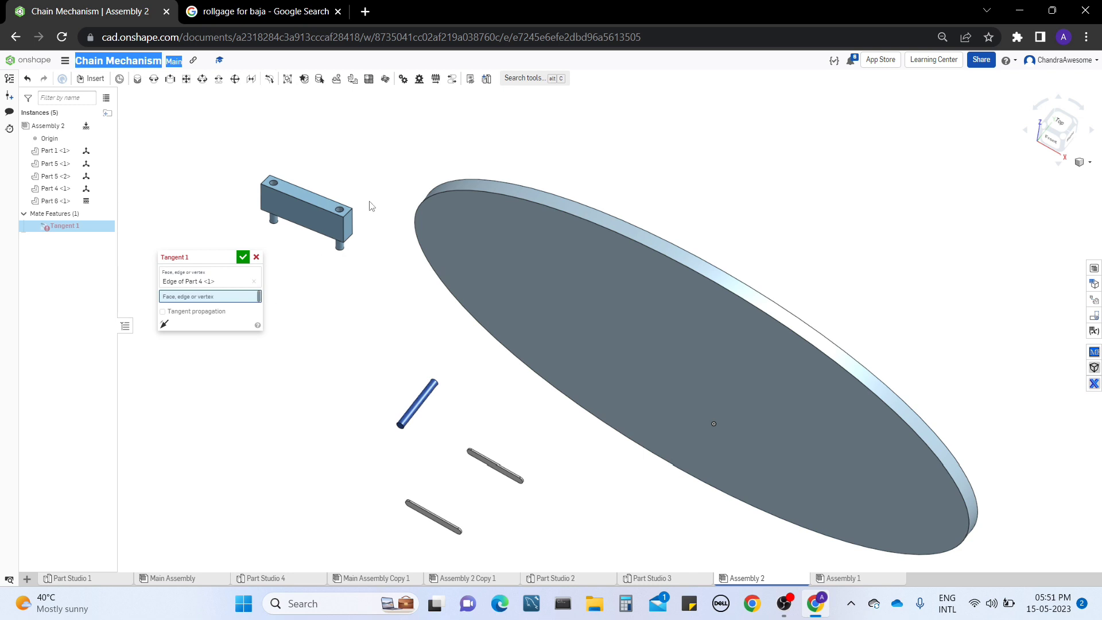
click(469, 187)
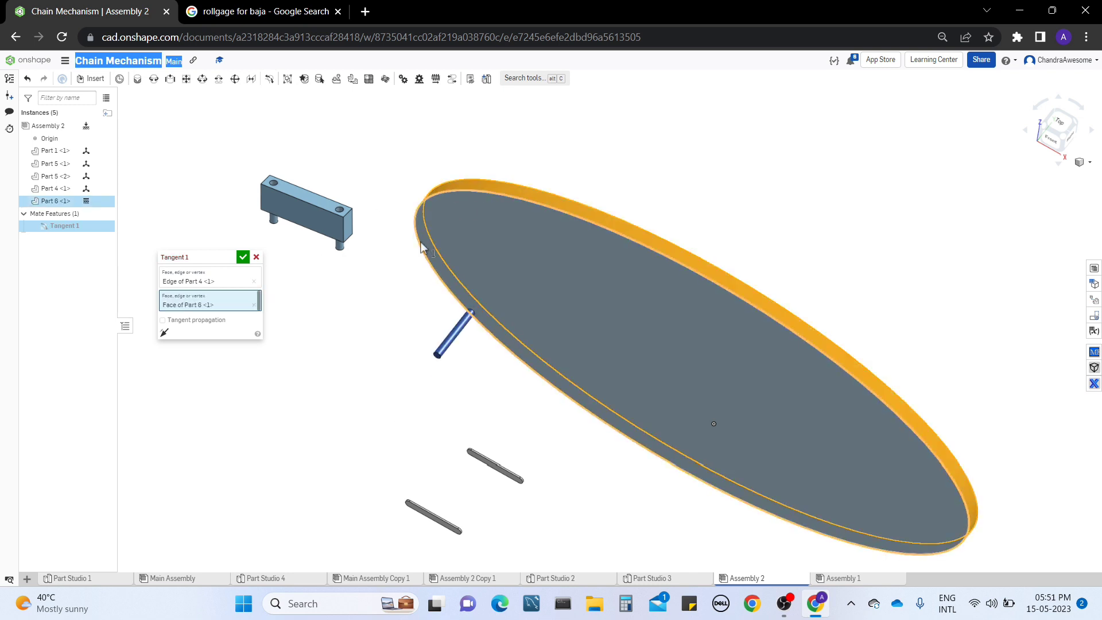
key(Return)
Step: Move the blue pin around beside the disc and inspect its contact from the front to test the tangent mate
right_drag(497, 315, 482, 334)
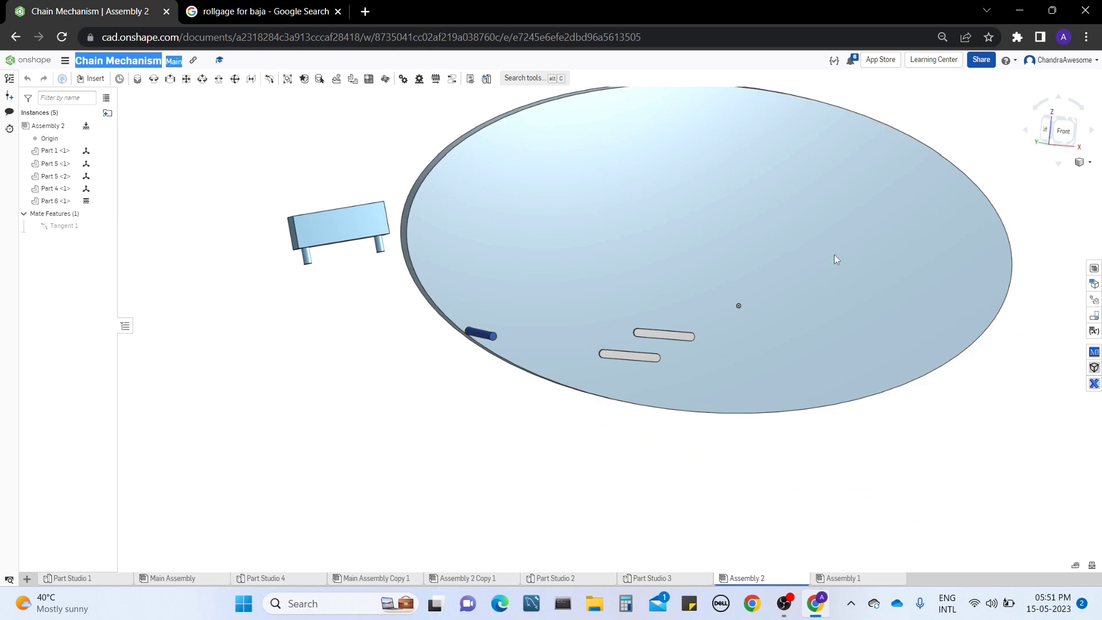
right_drag(449, 368, 498, 376)
click(497, 378)
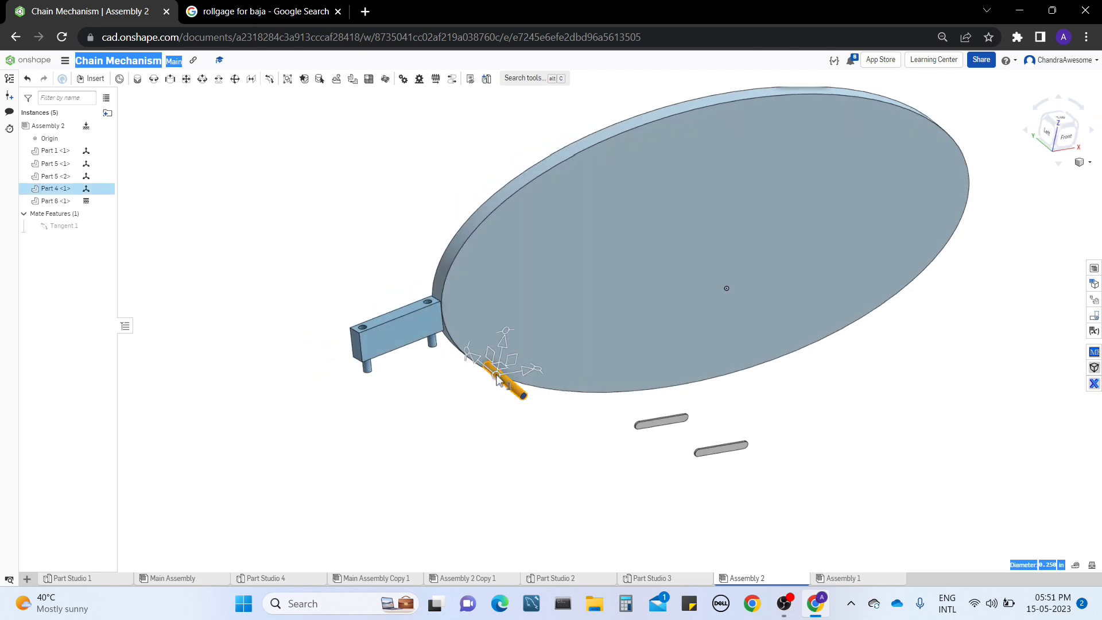
drag(497, 379, 253, 208)
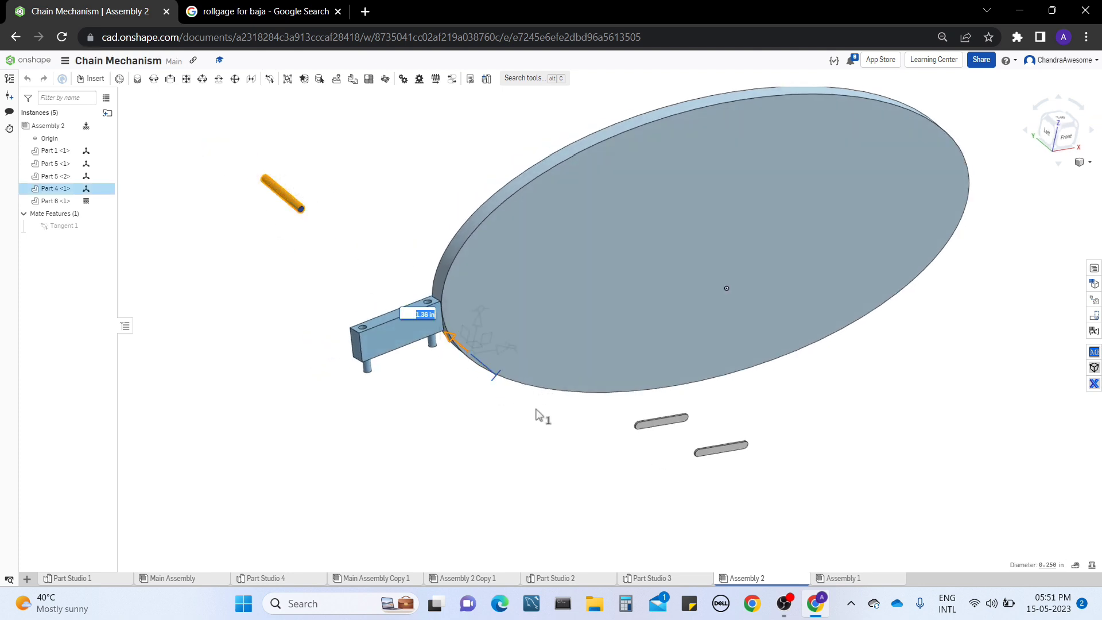
drag(537, 414, 511, 473)
click(511, 474)
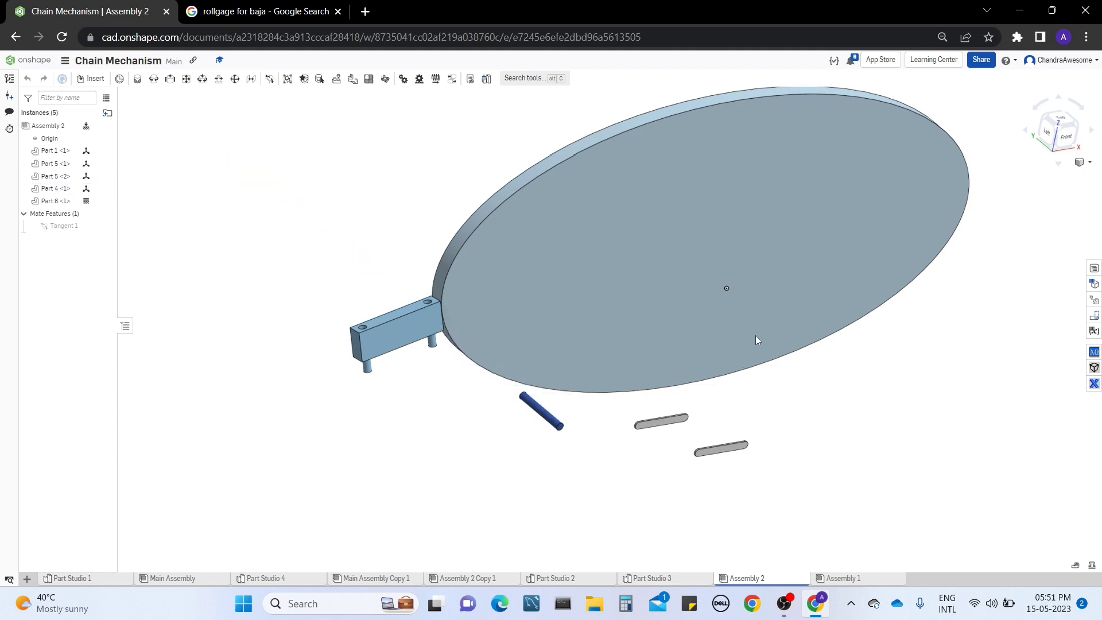
click(1062, 138)
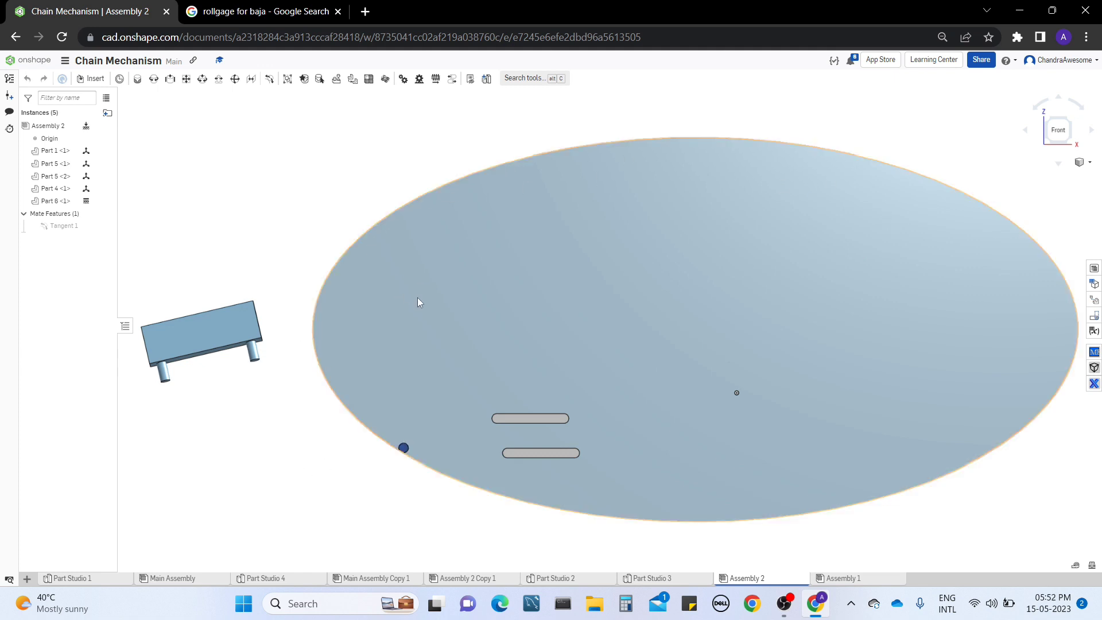
Step: Delete the tangent mate between the blue pin and the elliptical disc
right_drag(418, 301, 398, 371)
right_click(50, 228)
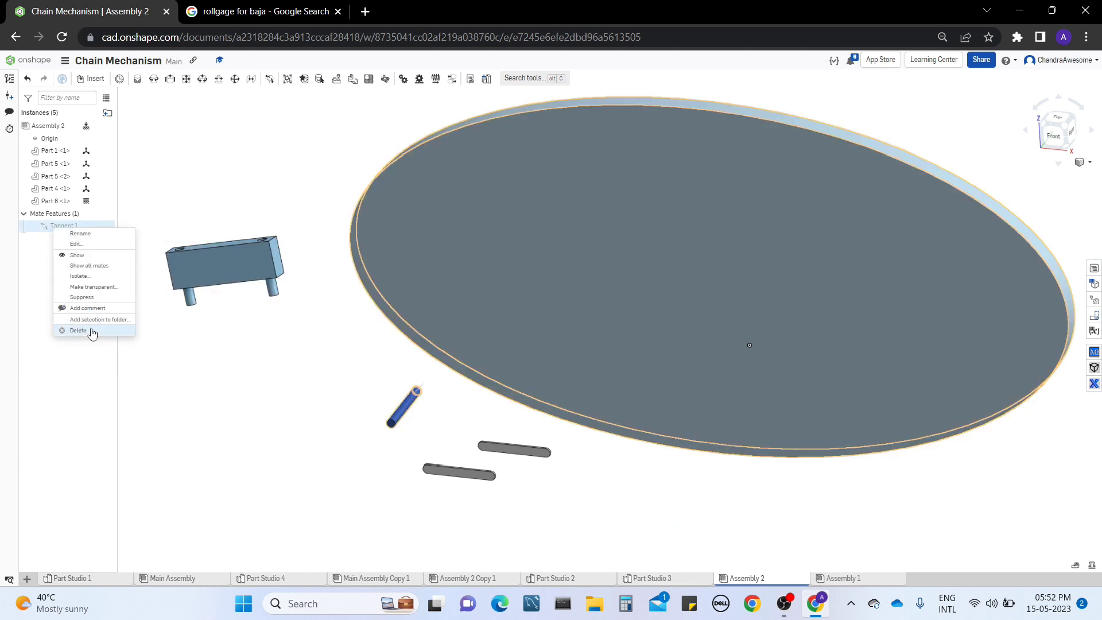
click(78, 330)
Step: Add a planar mate between the blue pin's end and the elliptical disc's face, and move the pin across the face to test it
right_drag(413, 423, 453, 321)
middle_drag(452, 320, 455, 396)
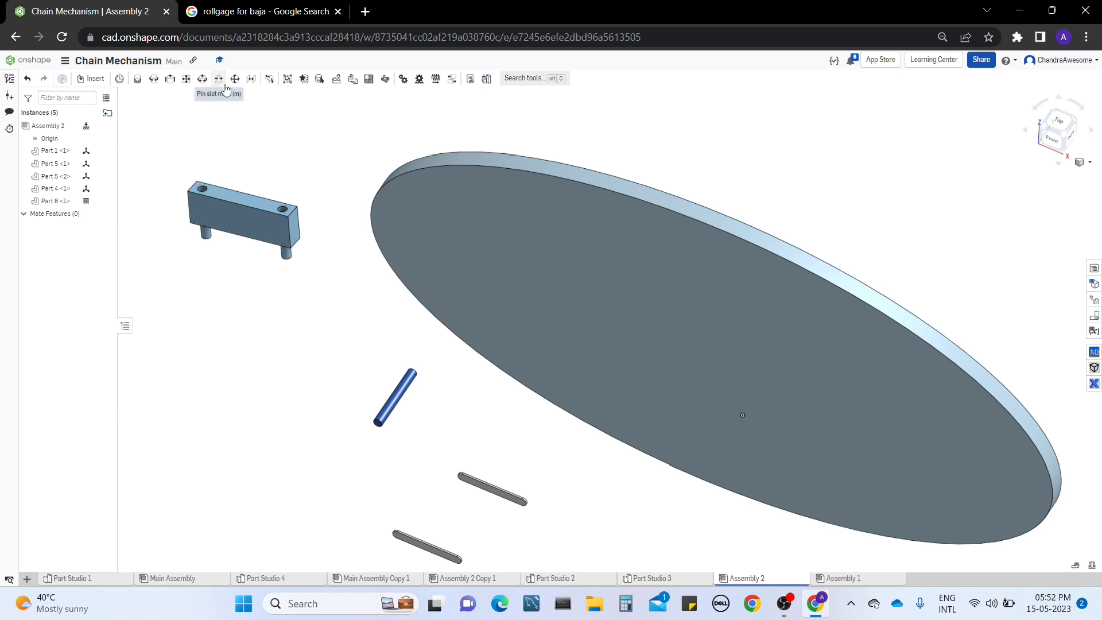
click(186, 80)
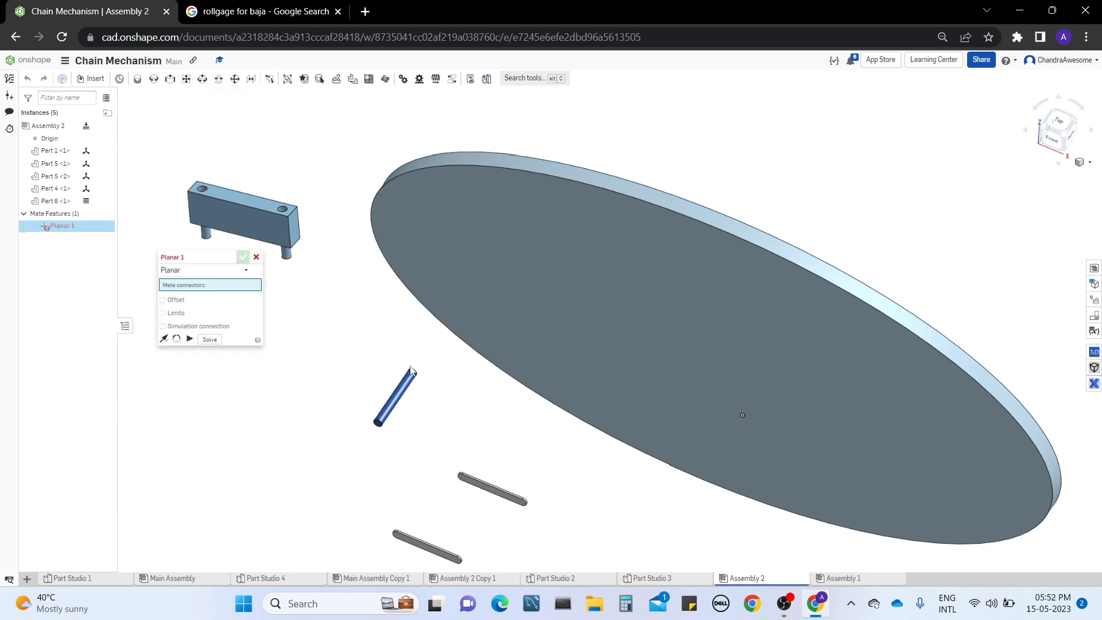
click(414, 374)
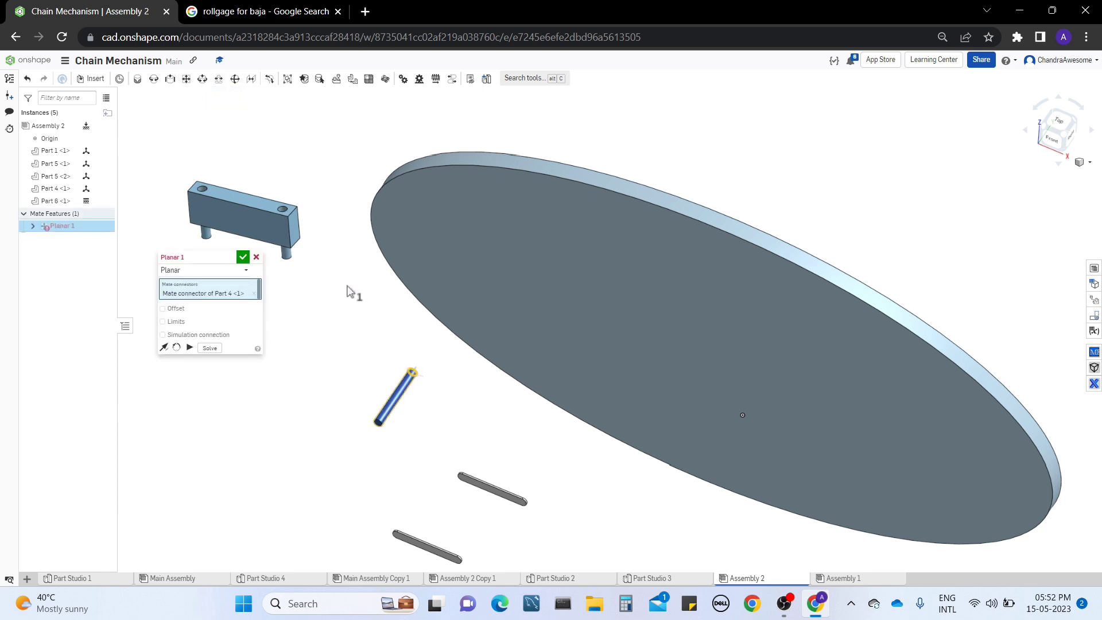
click(513, 227)
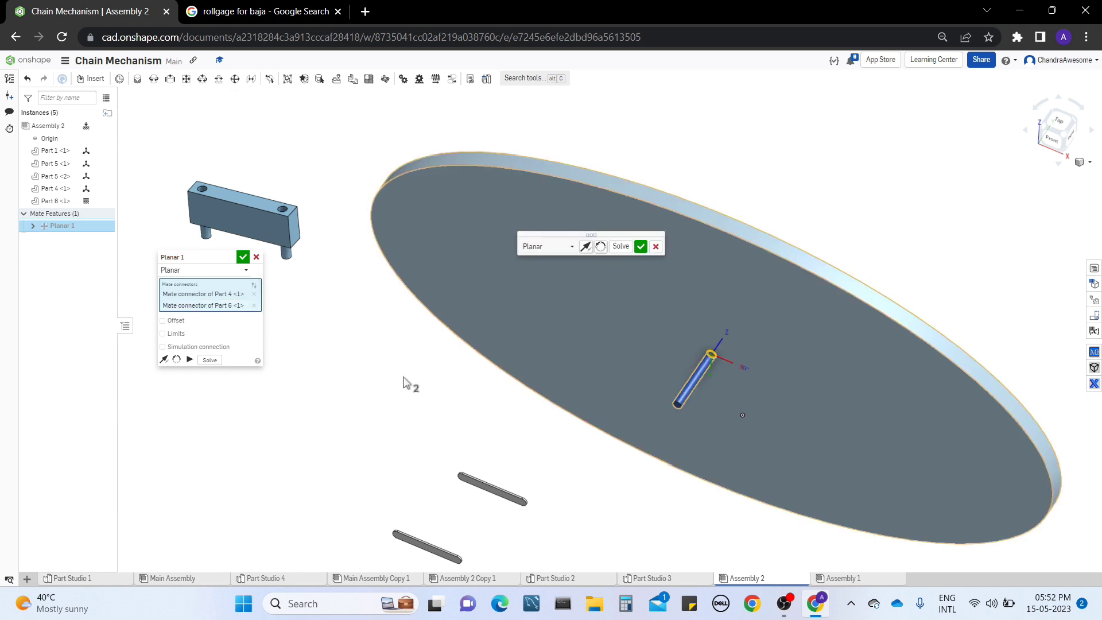
click(243, 256)
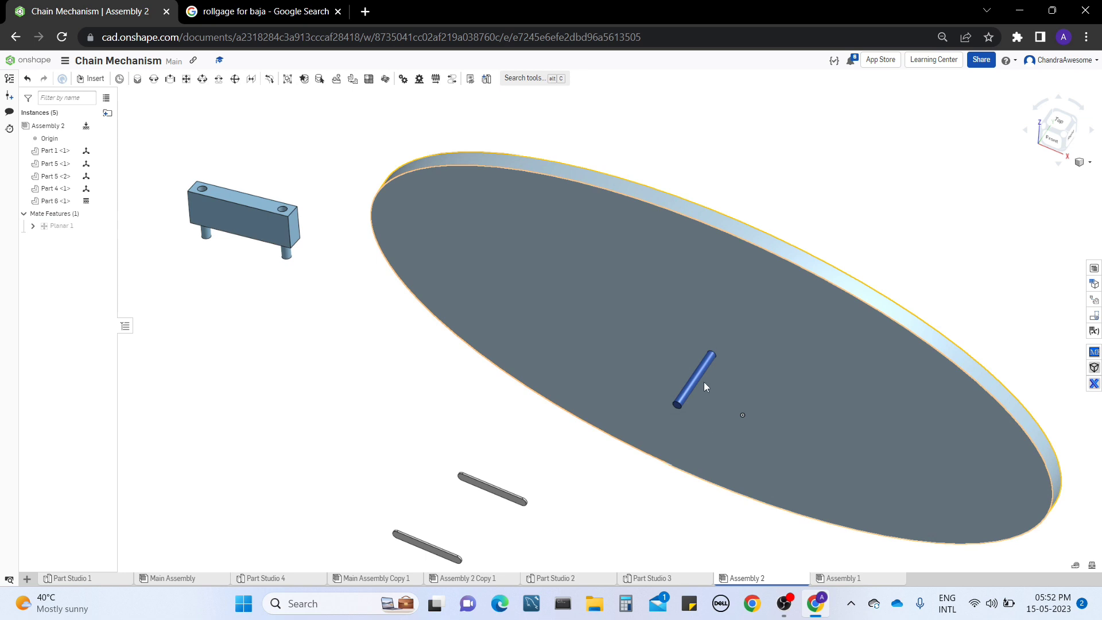
drag(479, 326, 616, 303)
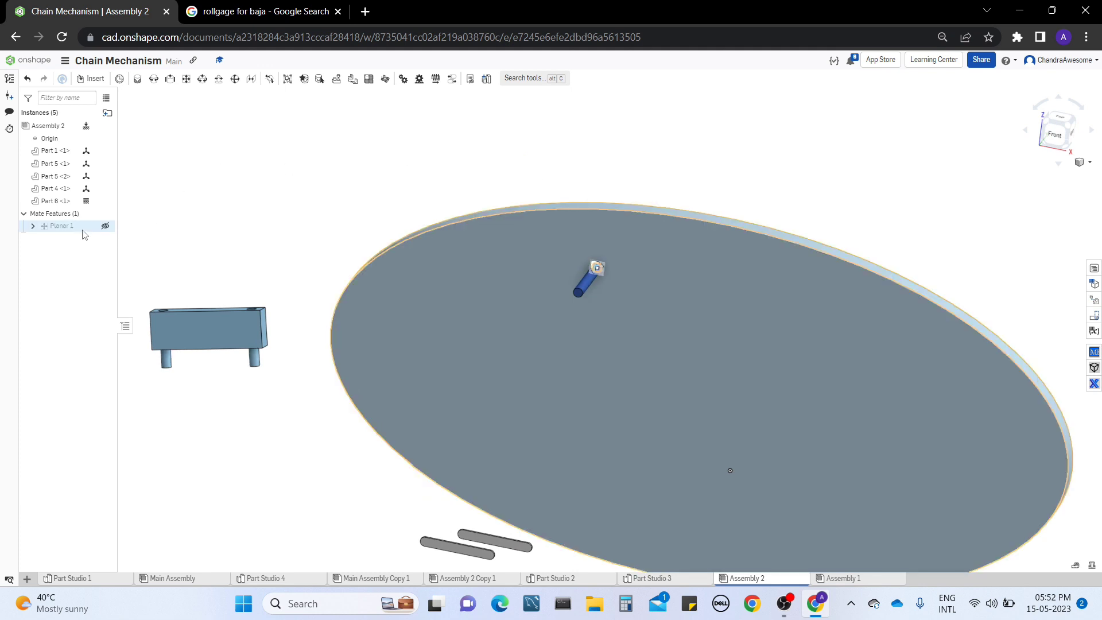
Step: Add a tangent mate between the blue pin's end edge and the disc's rim face, keeping tangent propagation on
click(269, 78)
right_drag(583, 160, 582, 172)
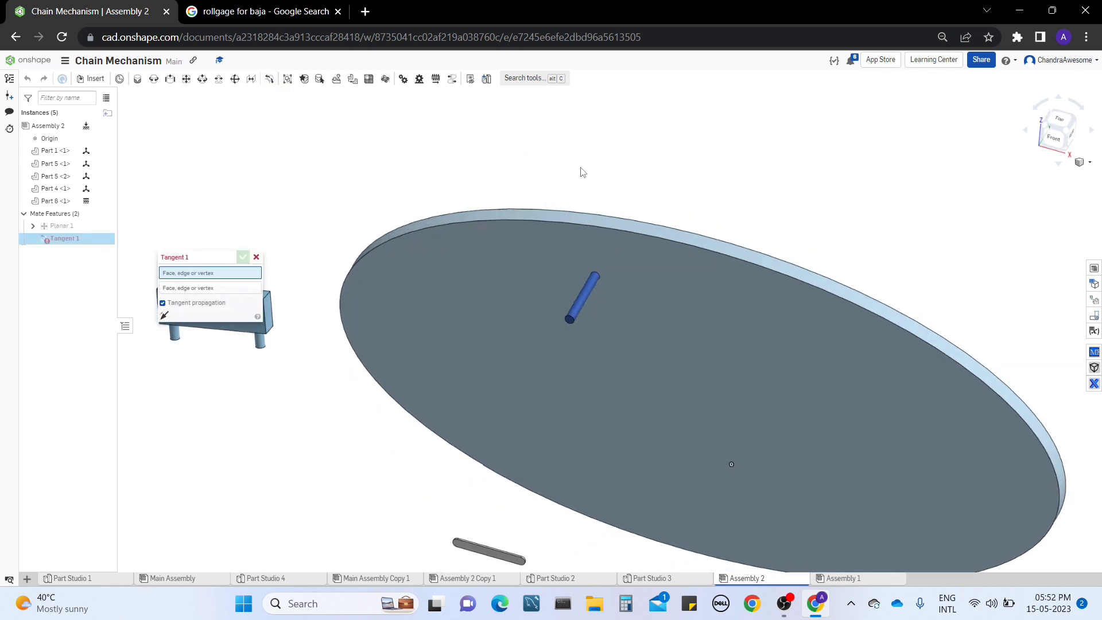
click(599, 275)
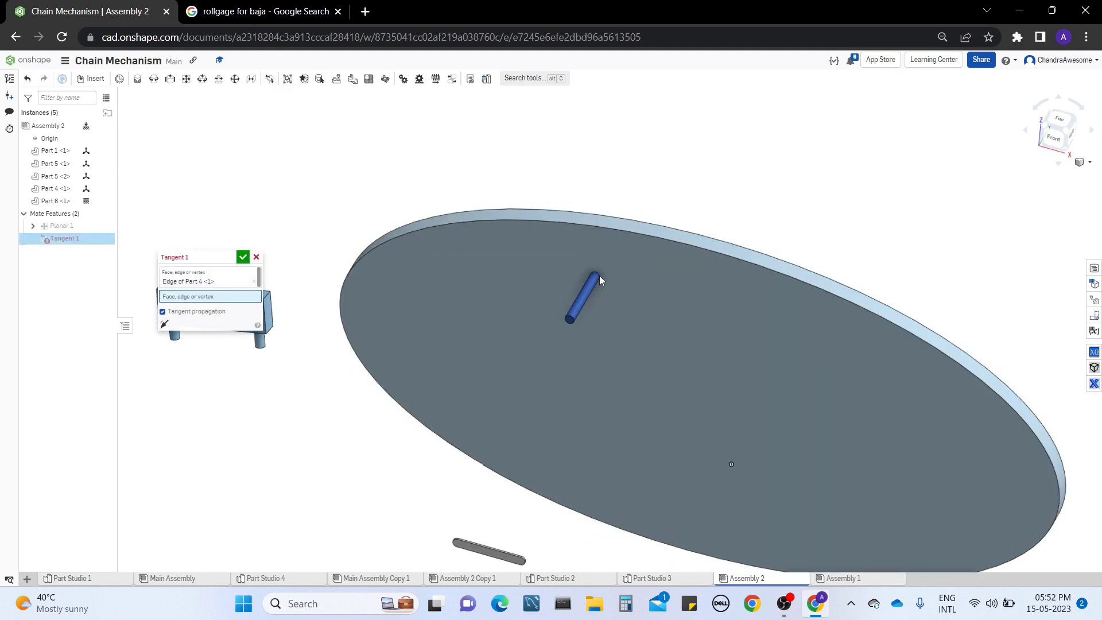
click(710, 255)
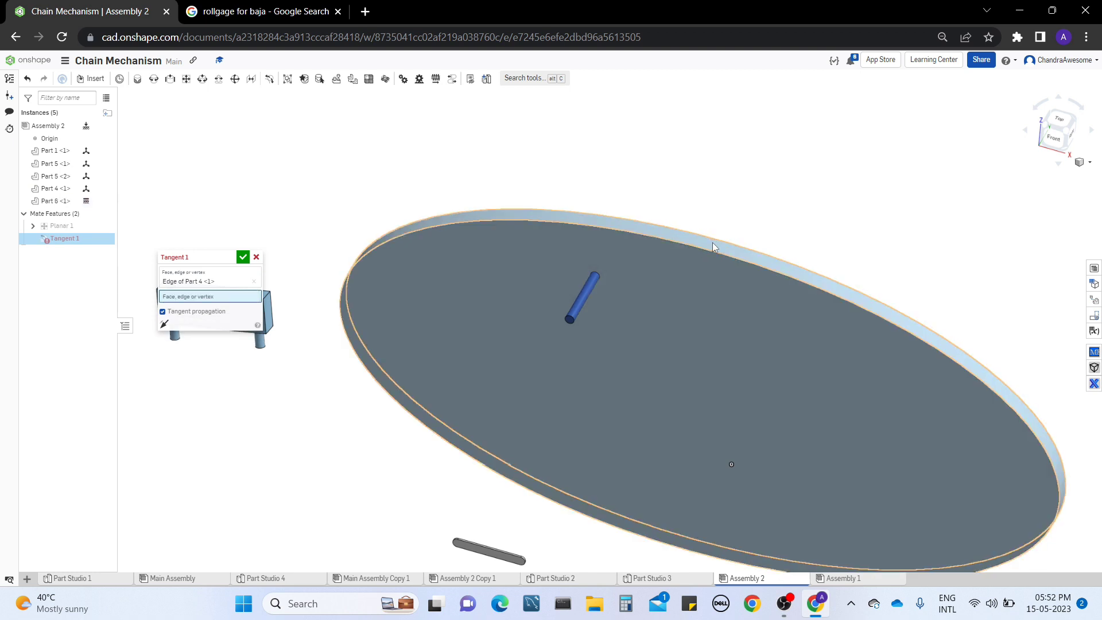
click(711, 243)
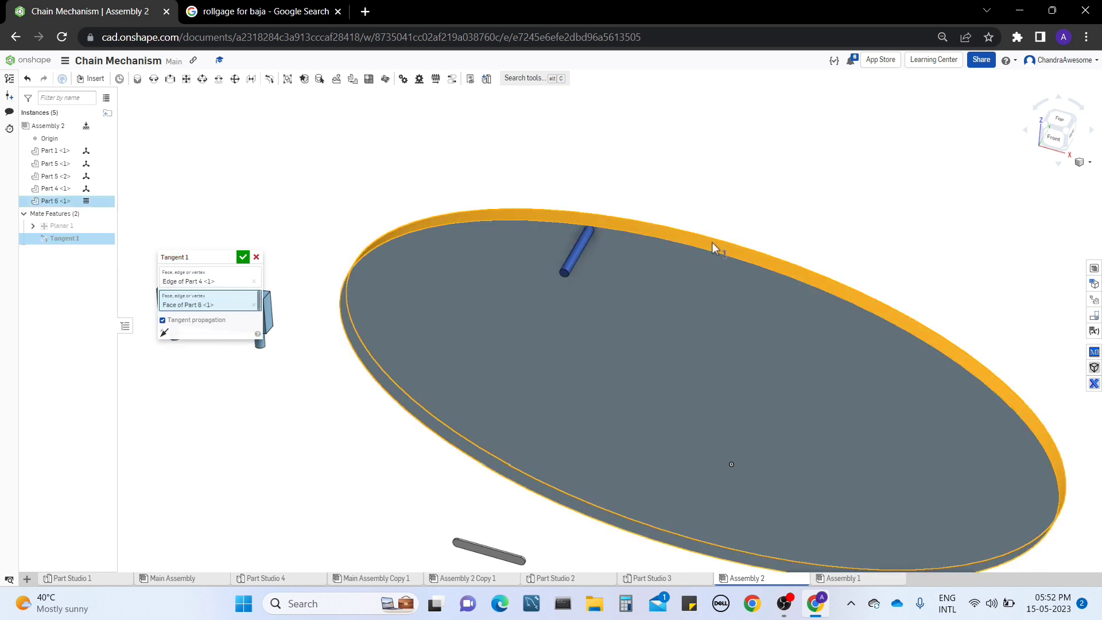
click(242, 258)
Step: Slide the blue pin around the disc's rim to test the combined planar and tangent mates
right_drag(242, 262, 663, 280)
middle_drag(662, 280, 642, 259)
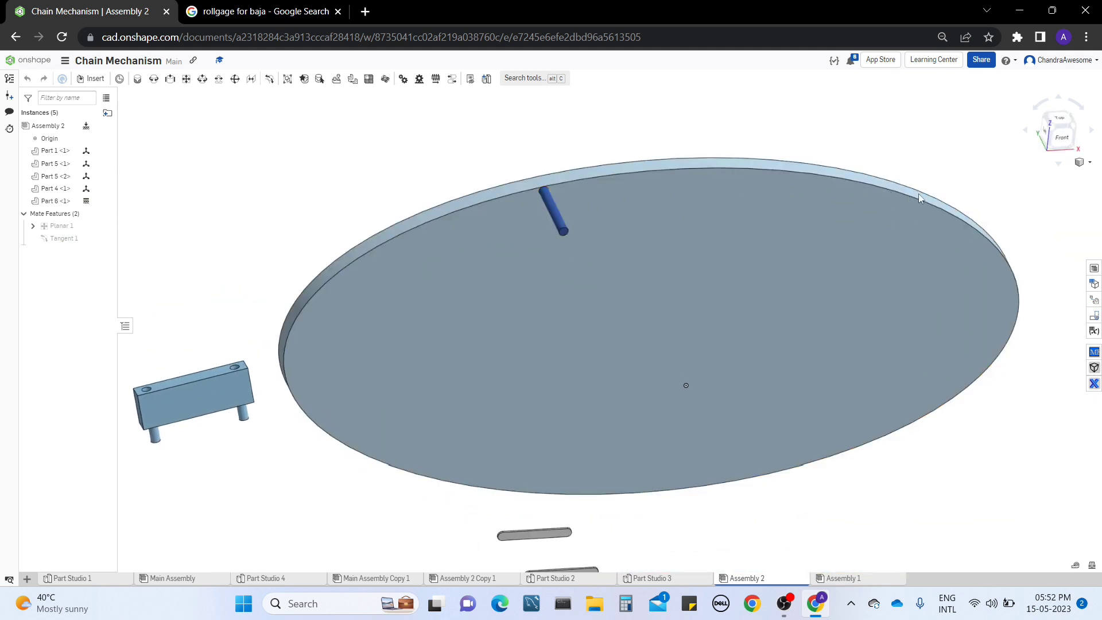
drag(1046, 281, 970, 332)
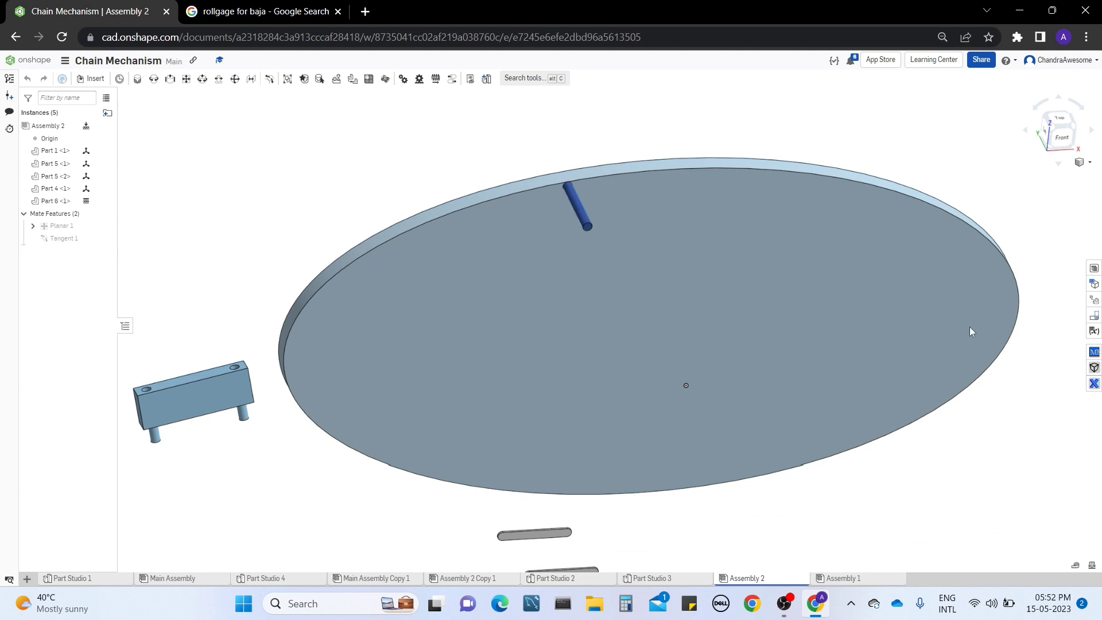
drag(300, 320, 353, 317)
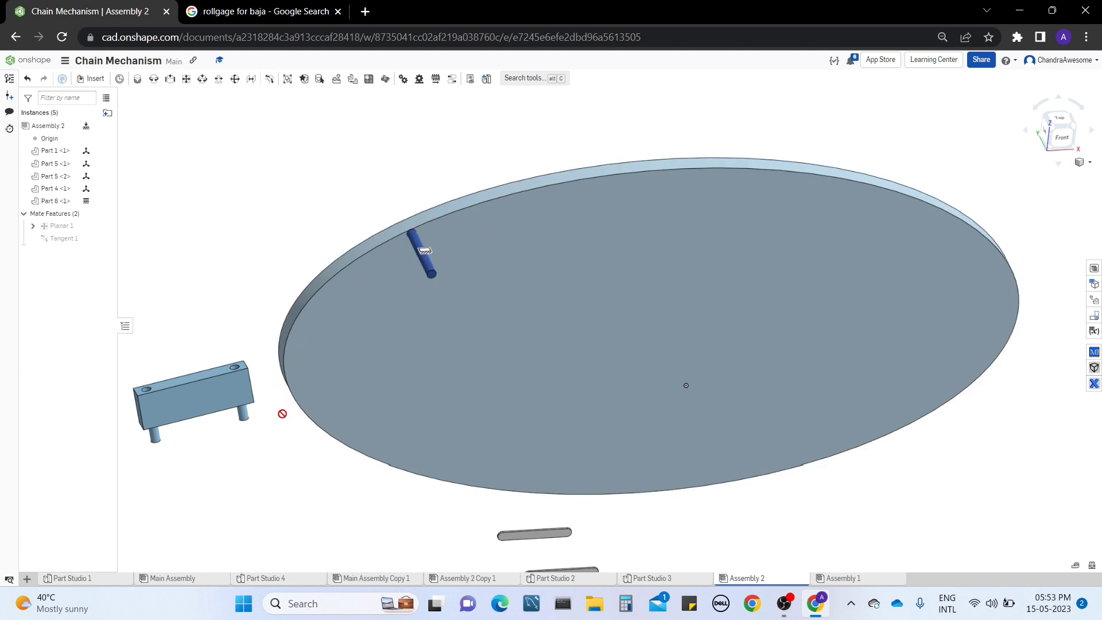
right_drag(352, 190, 374, 243)
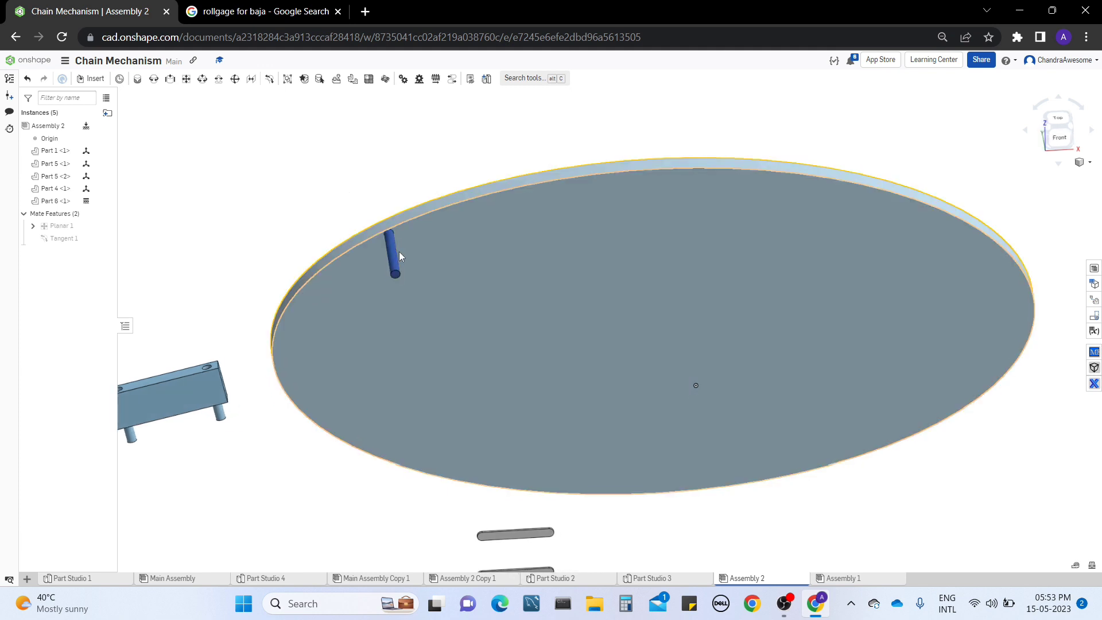
drag(441, 457, 485, 343)
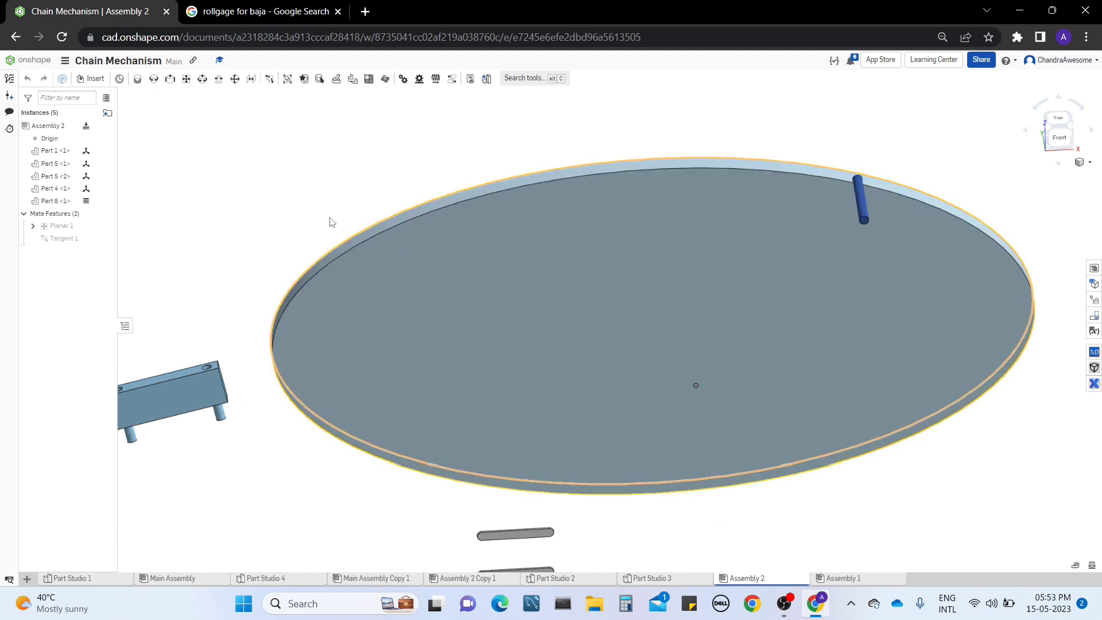
Step: Add a fastened mate between the chain link's stud end and the blue pin's free end, with the primary axis flipped
right_drag(394, 161, 267, 238)
right_drag(672, 244, 701, 236)
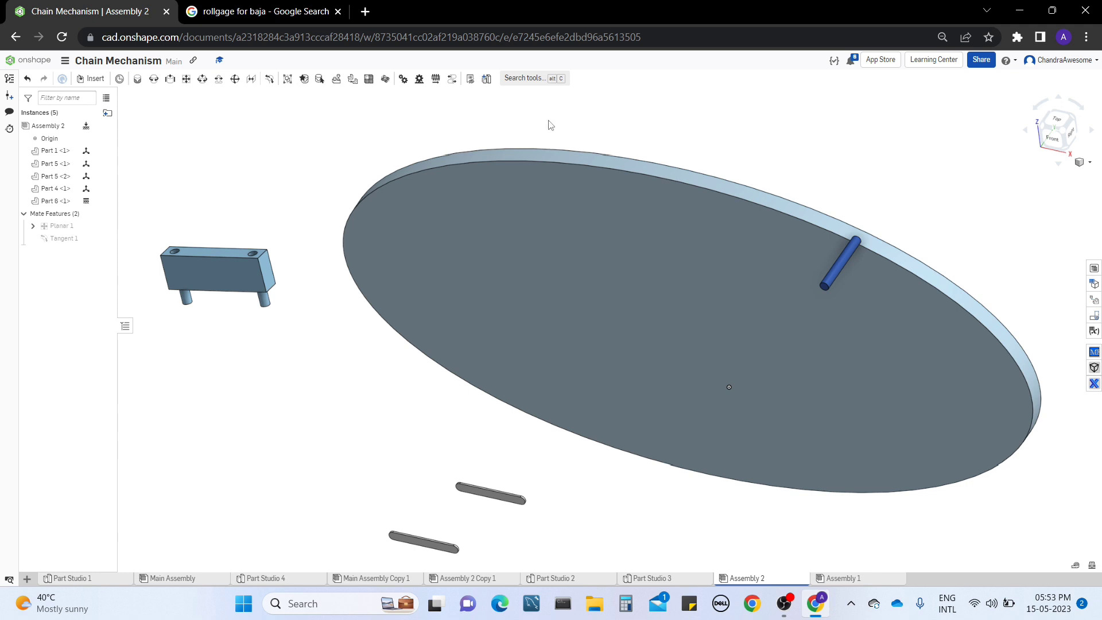
click(137, 80)
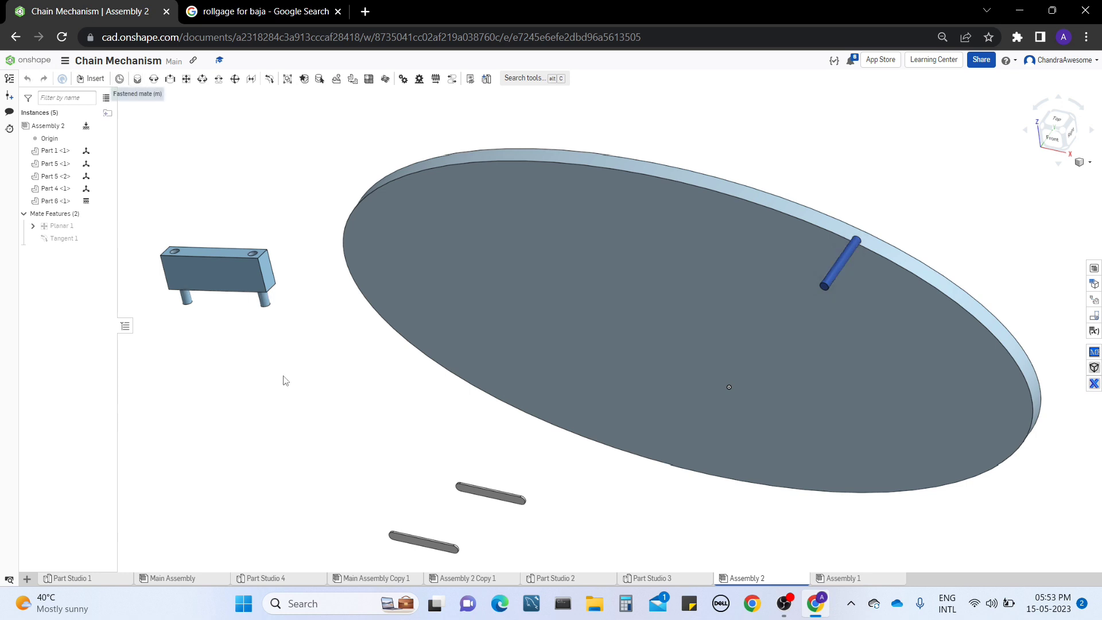
click(272, 308)
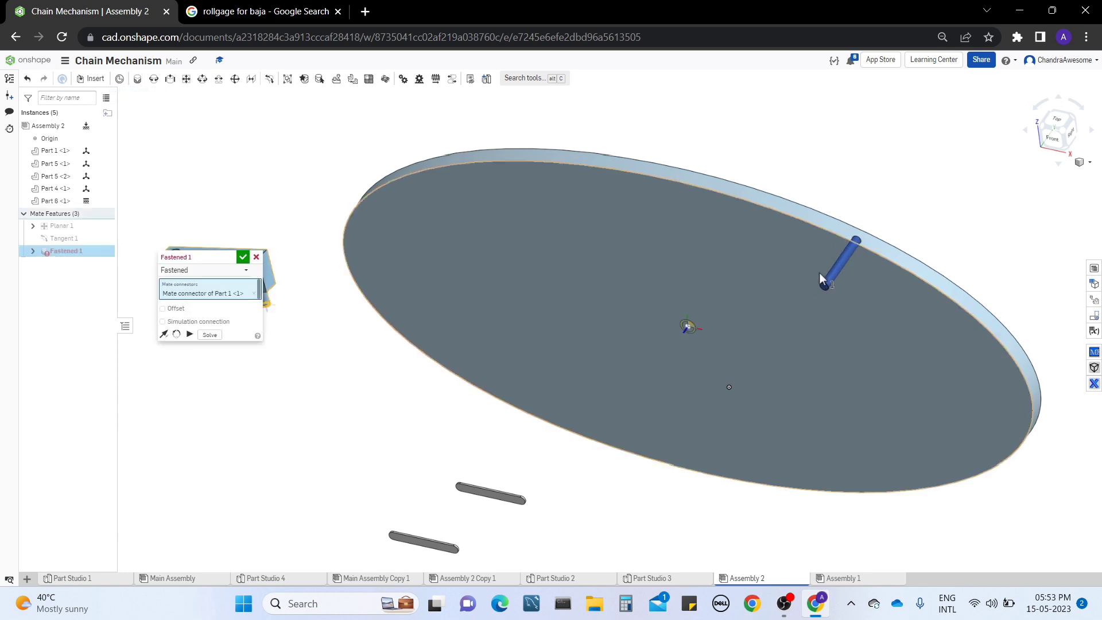
click(825, 285)
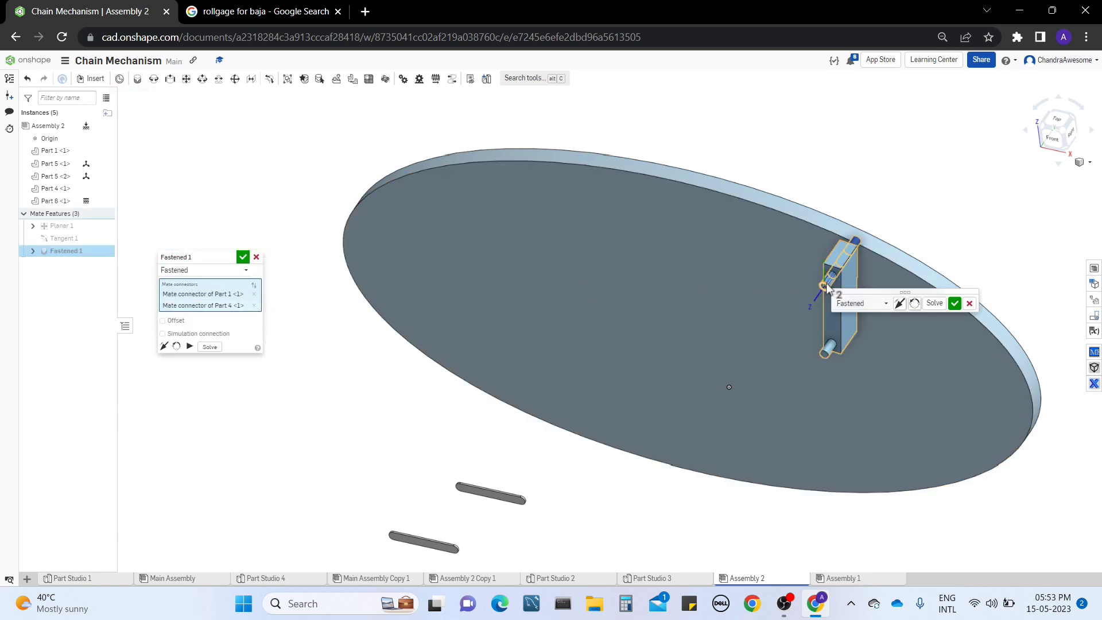
click(164, 347)
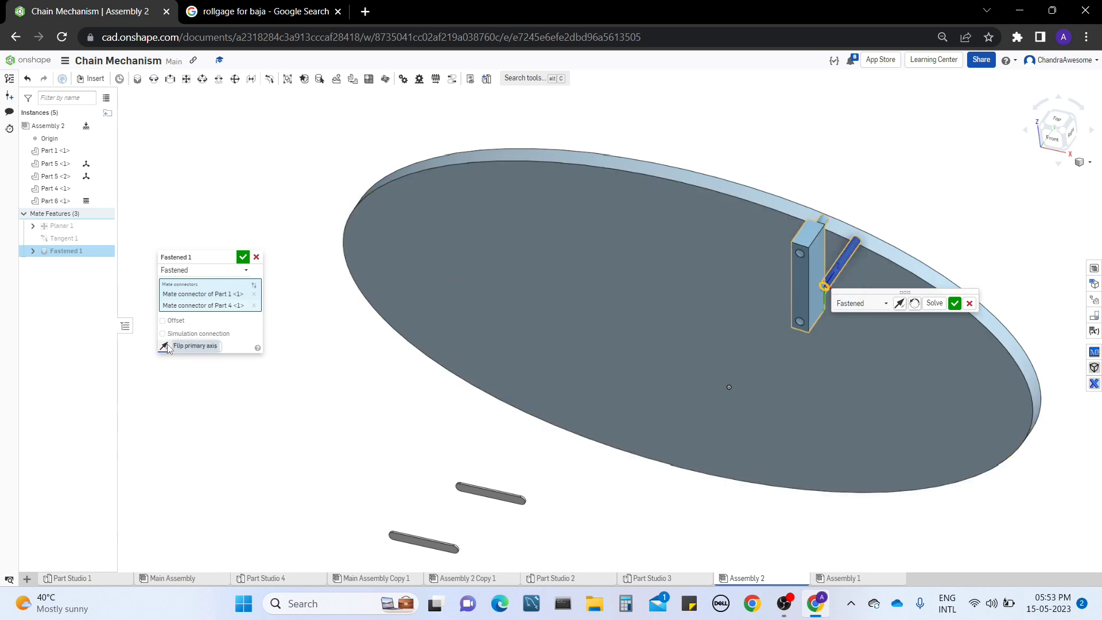
click(243, 258)
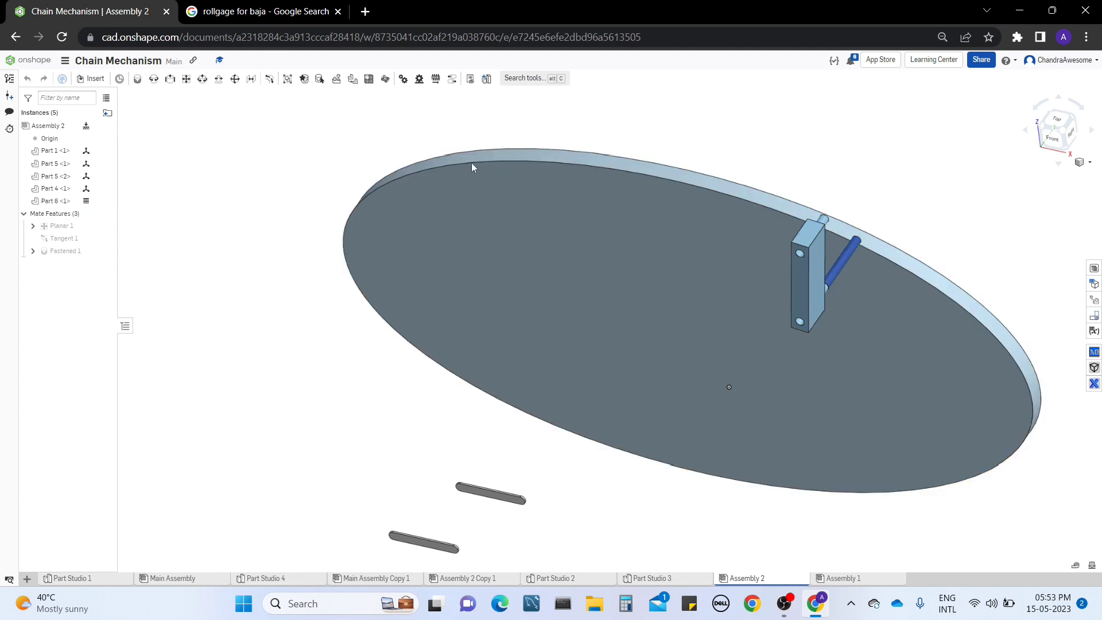
Step: Move the fastened chain link and pin around the elliptical disc's rim to test their motion
drag(809, 273, 316, 274)
drag(353, 385, 304, 367)
drag(543, 467, 957, 339)
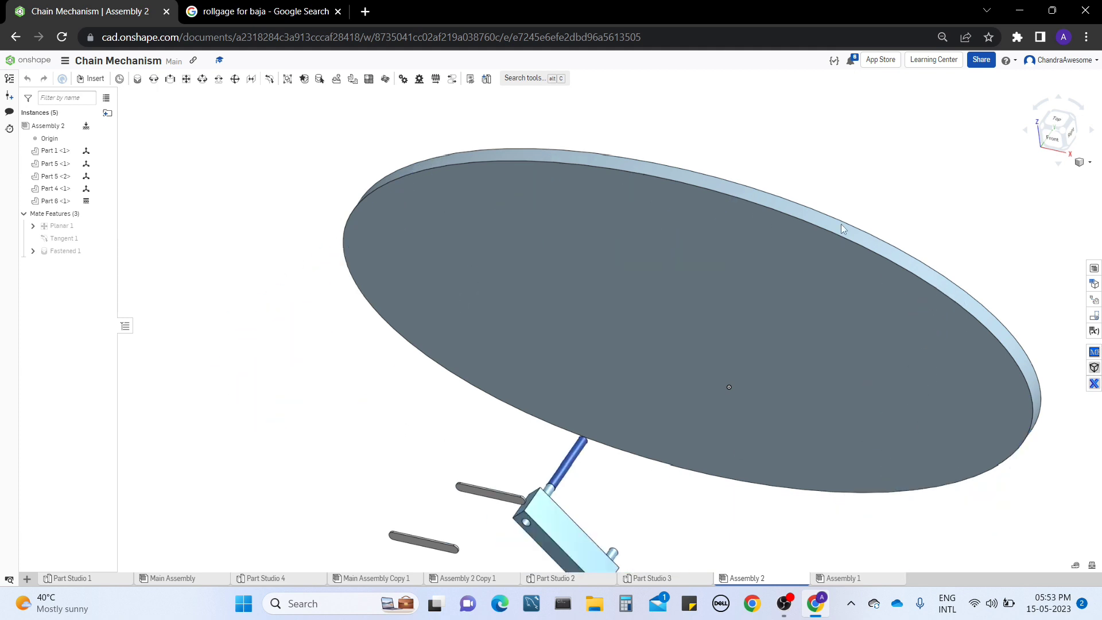
drag(594, 195, 464, 210)
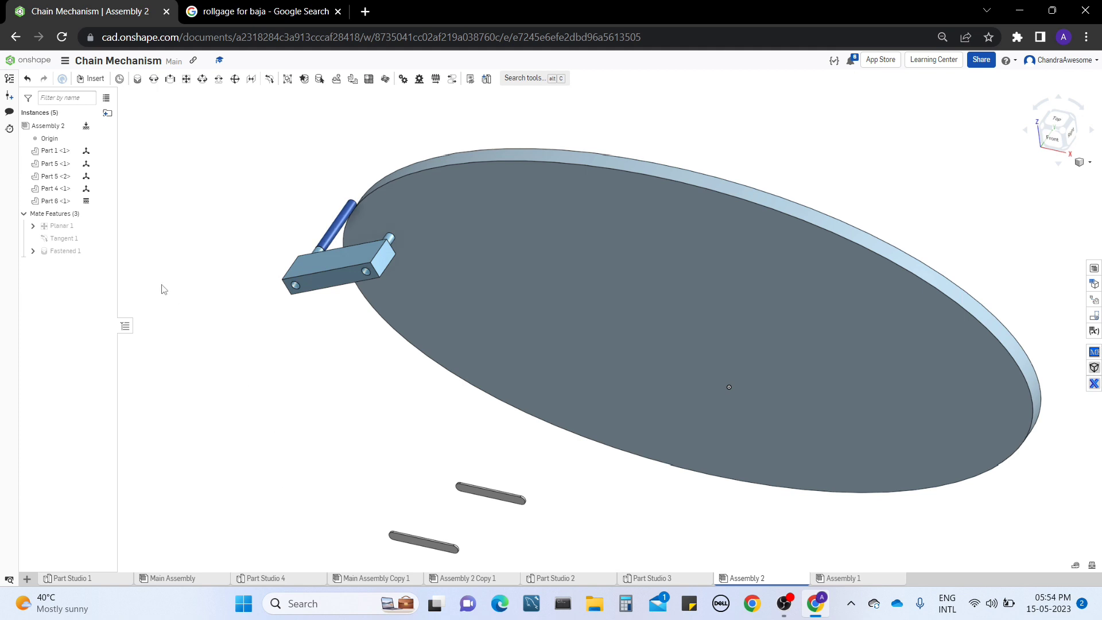
Step: Delete the fastened mate and move the chain link away from the blue pin
right_click(78, 254)
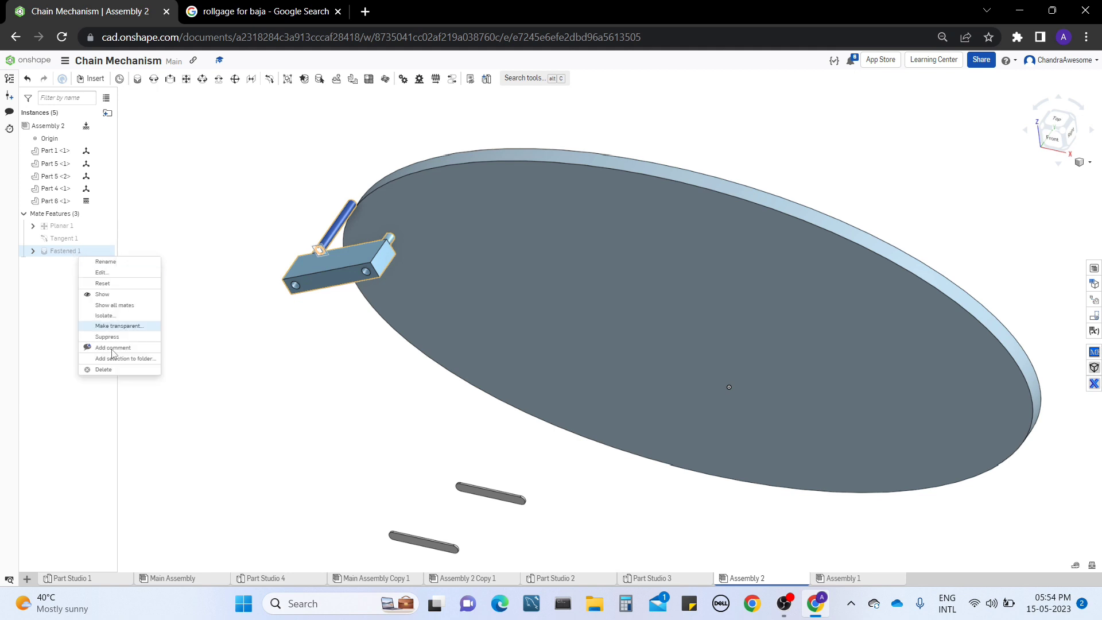
click(103, 369)
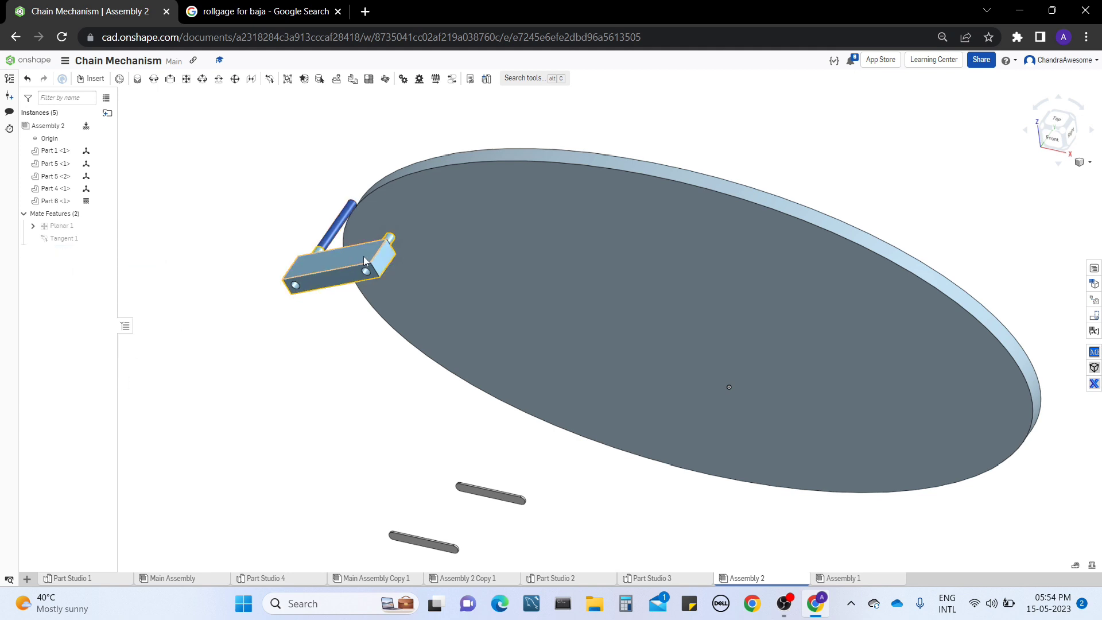
drag(366, 261, 325, 370)
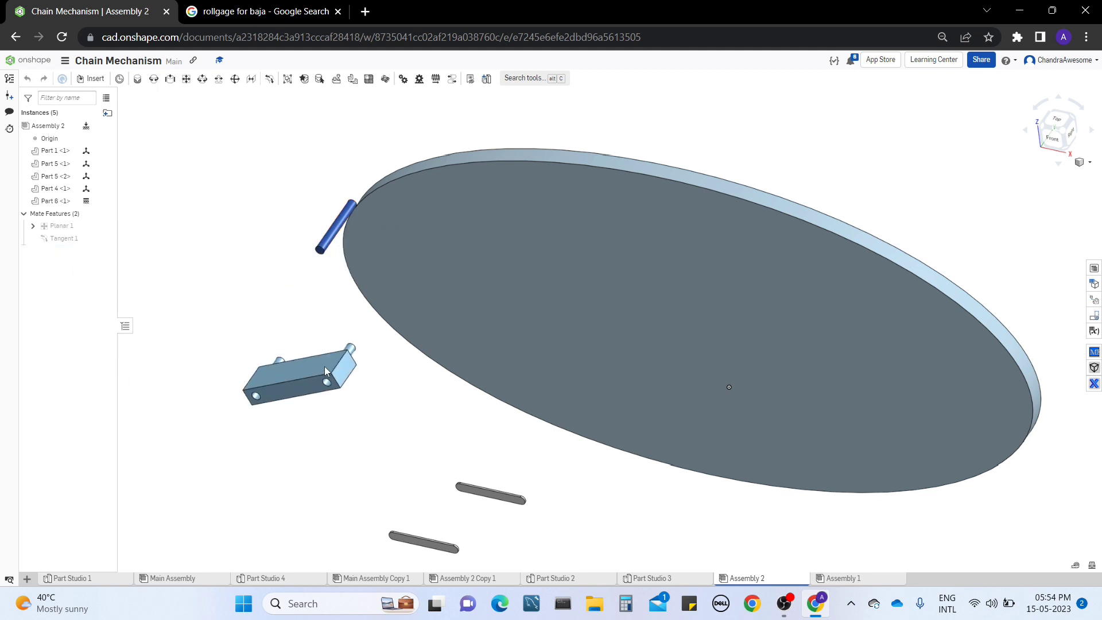
Step: Add a revolute mate between the chain link's rear stud end and the blue pin's free end
click(155, 80)
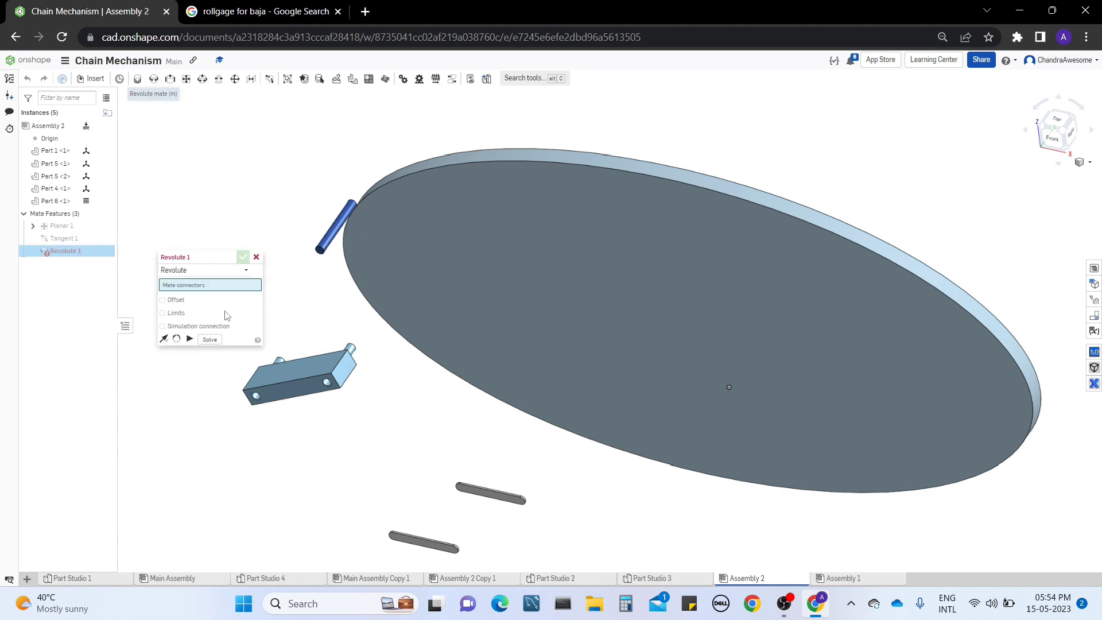
click(281, 360)
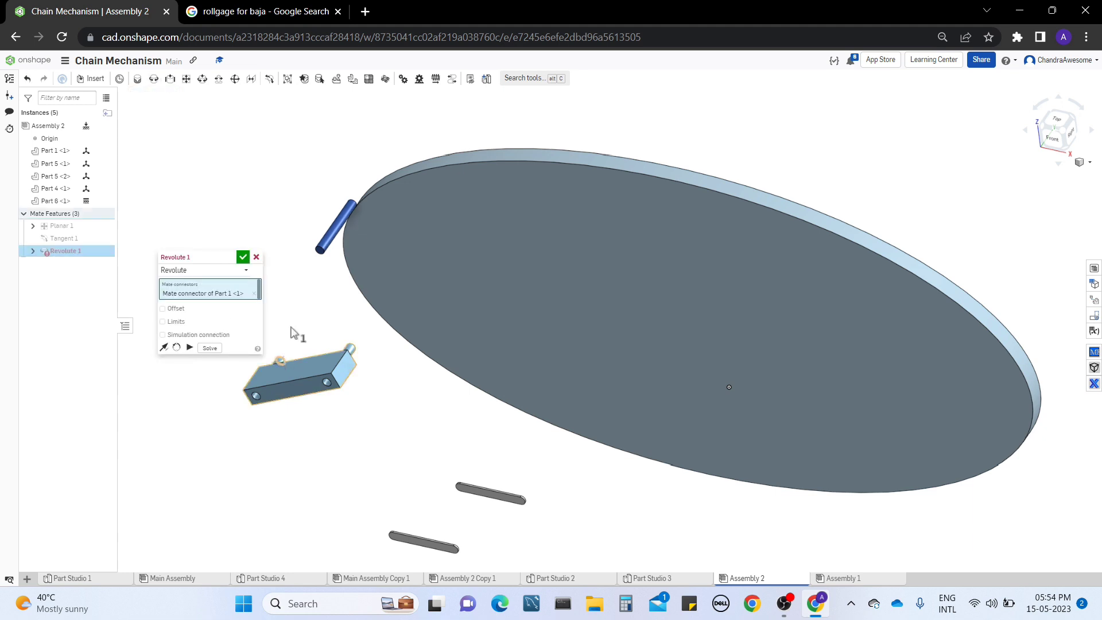
click(321, 251)
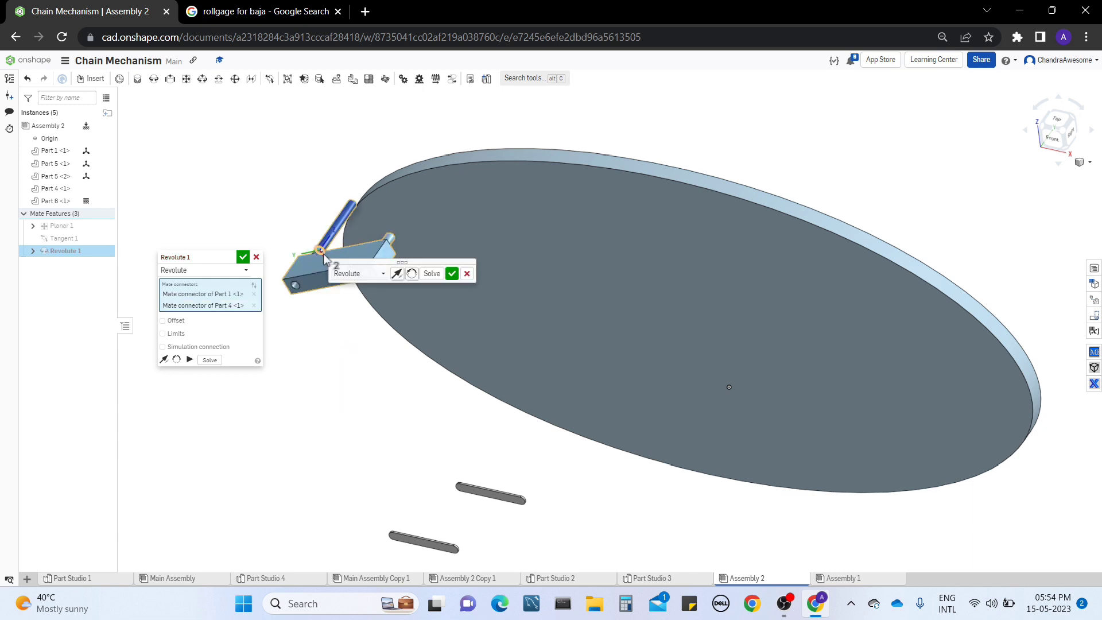
click(242, 258)
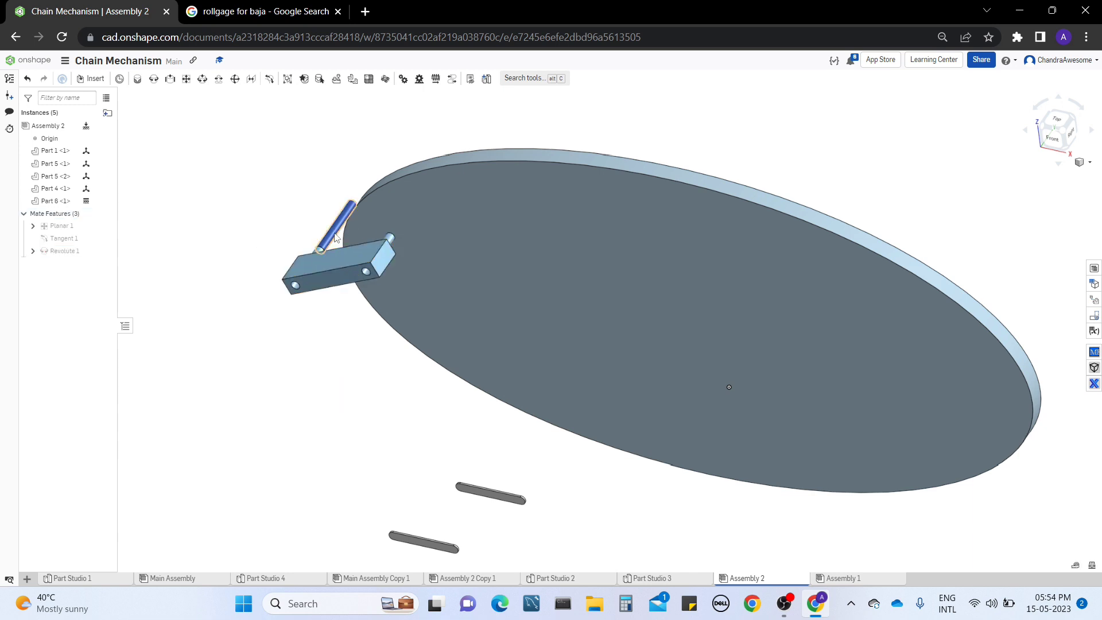
Step: Swing the chain link about the blue pin and move both along the disc's rim to test the revolute mate
drag(333, 267, 145, 208)
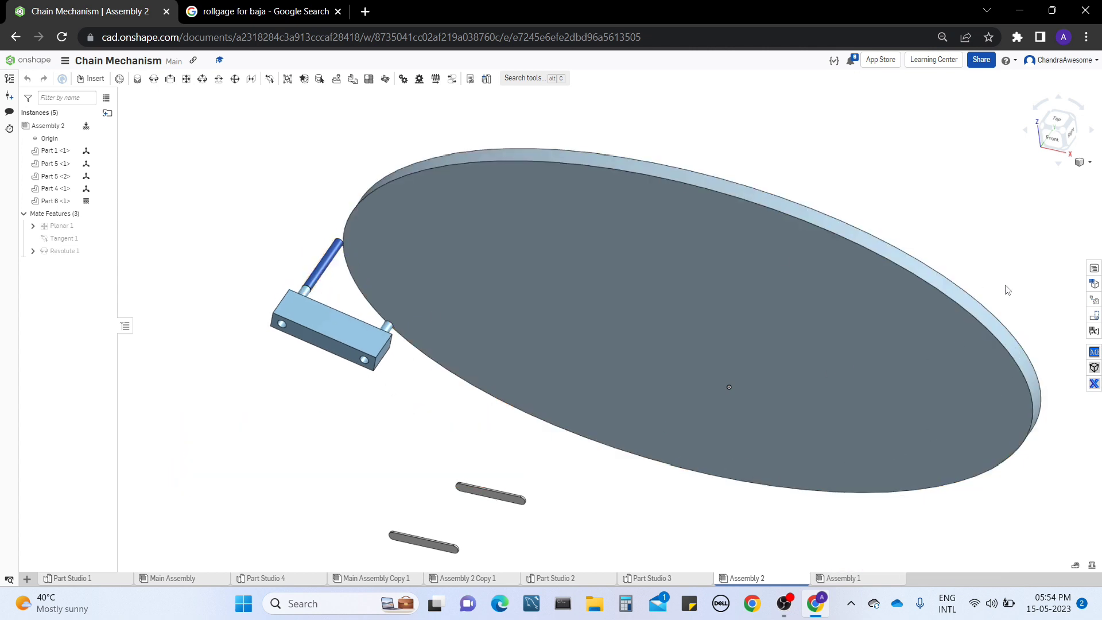
right_drag(482, 277, 406, 392)
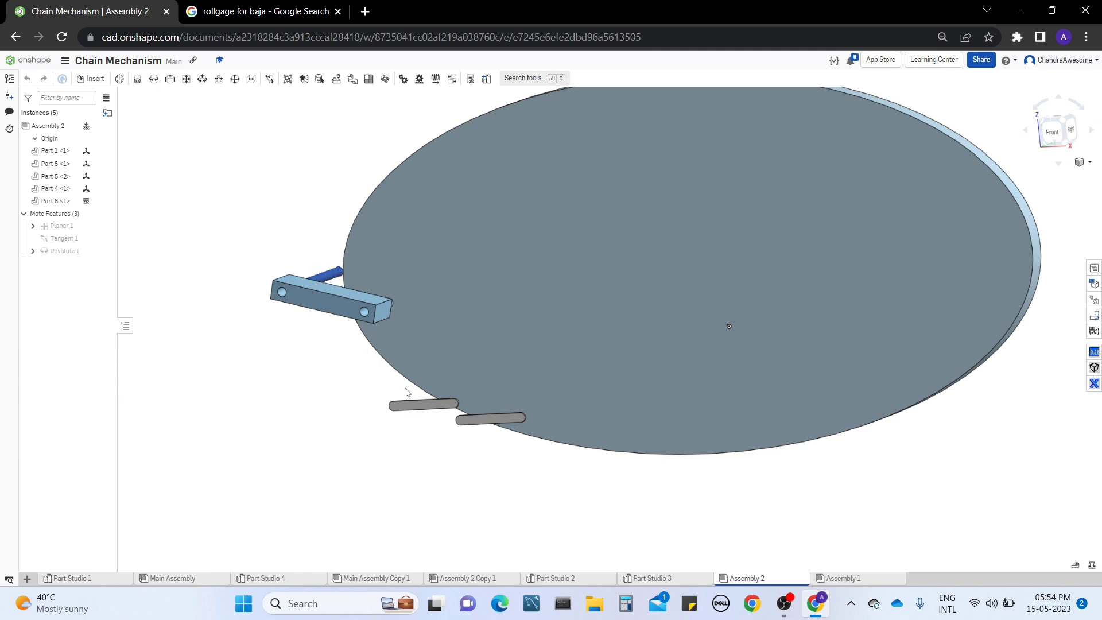
drag(405, 392, 384, 274)
right_drag(384, 273, 250, 320)
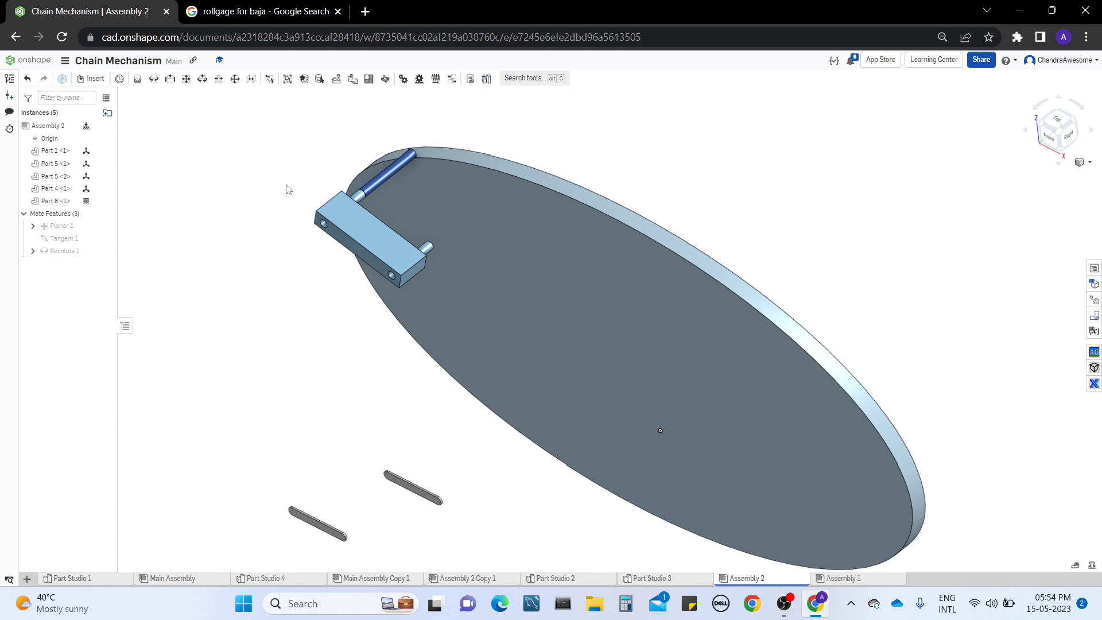
scroll(285, 211, up, 3)
scroll(532, 364, up, 3)
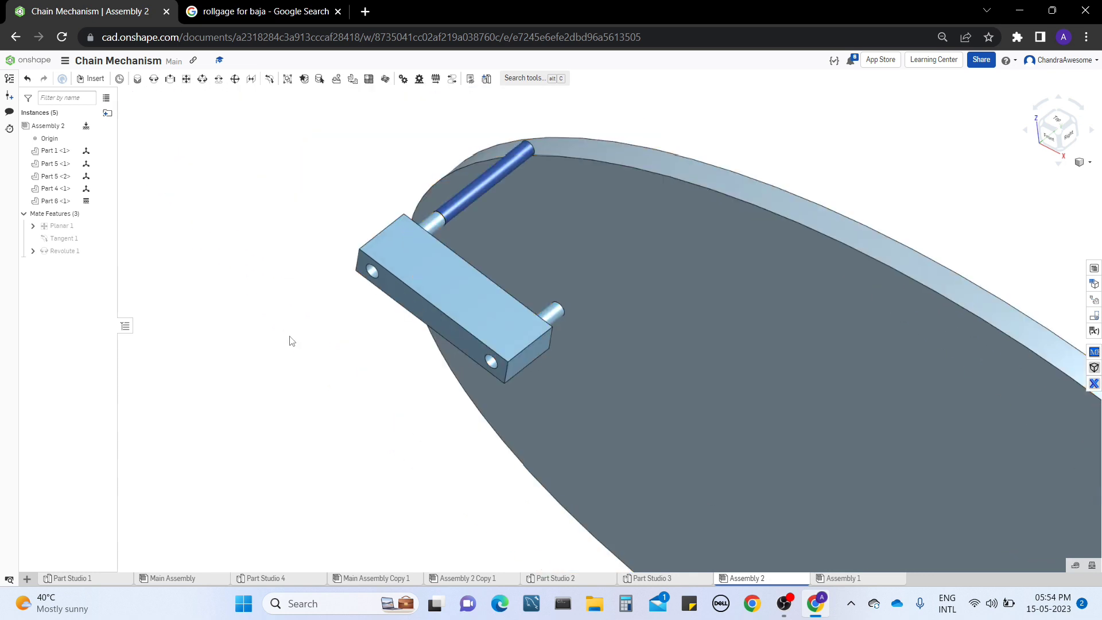
middle_drag(337, 444, 337, 439)
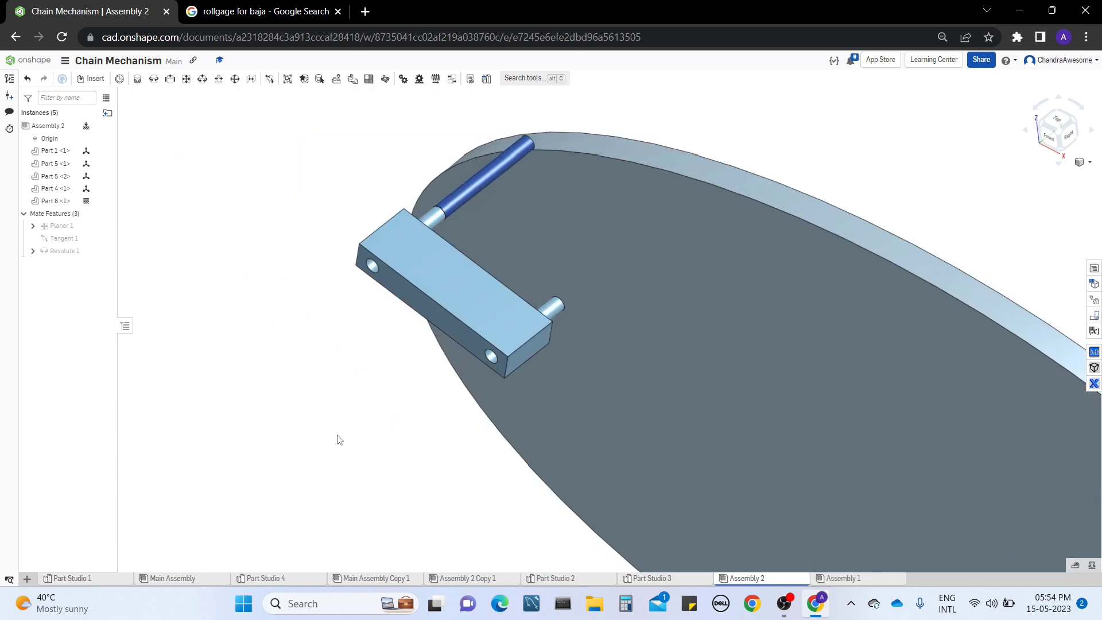
Step: Copy the blue pin (Part 4) and paste a second instance into the empty space beside the disc
right_click(459, 199)
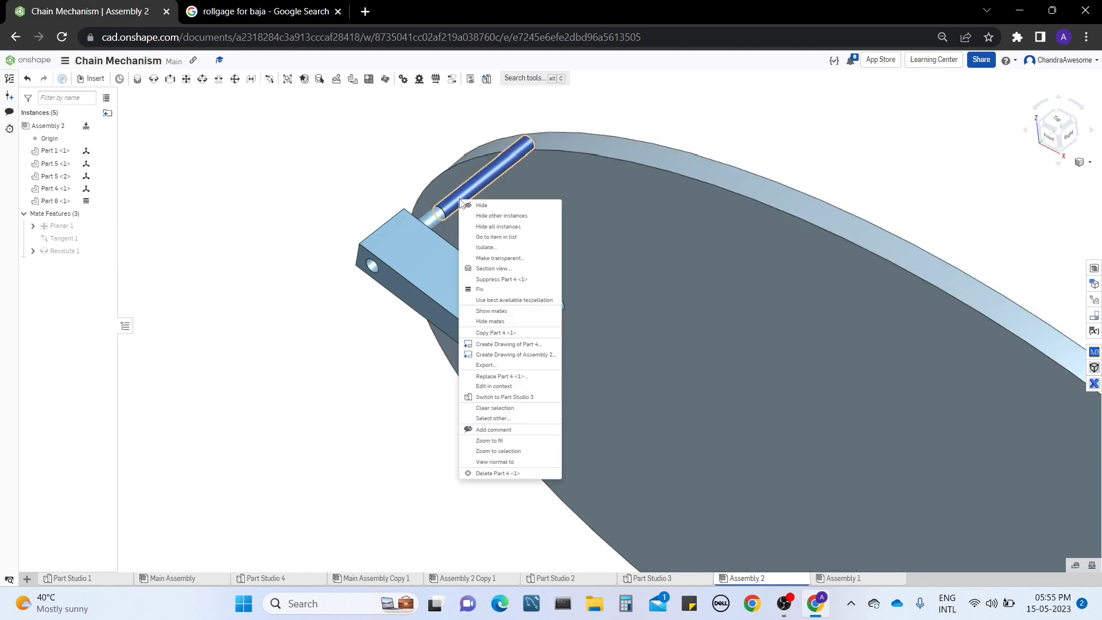
click(500, 333)
right_click(206, 322)
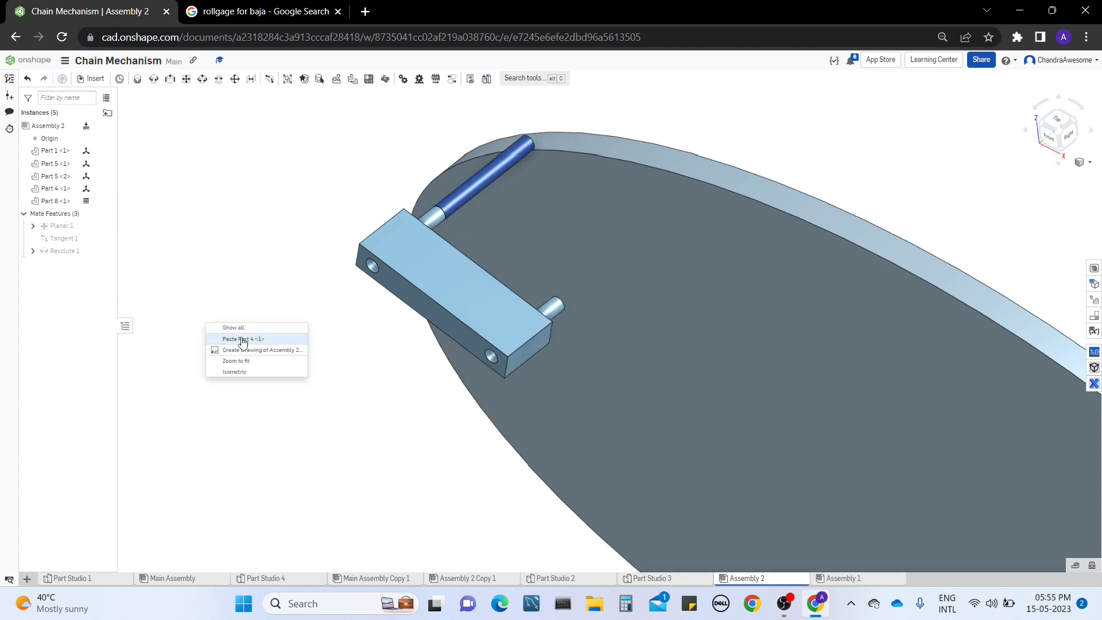
click(239, 339)
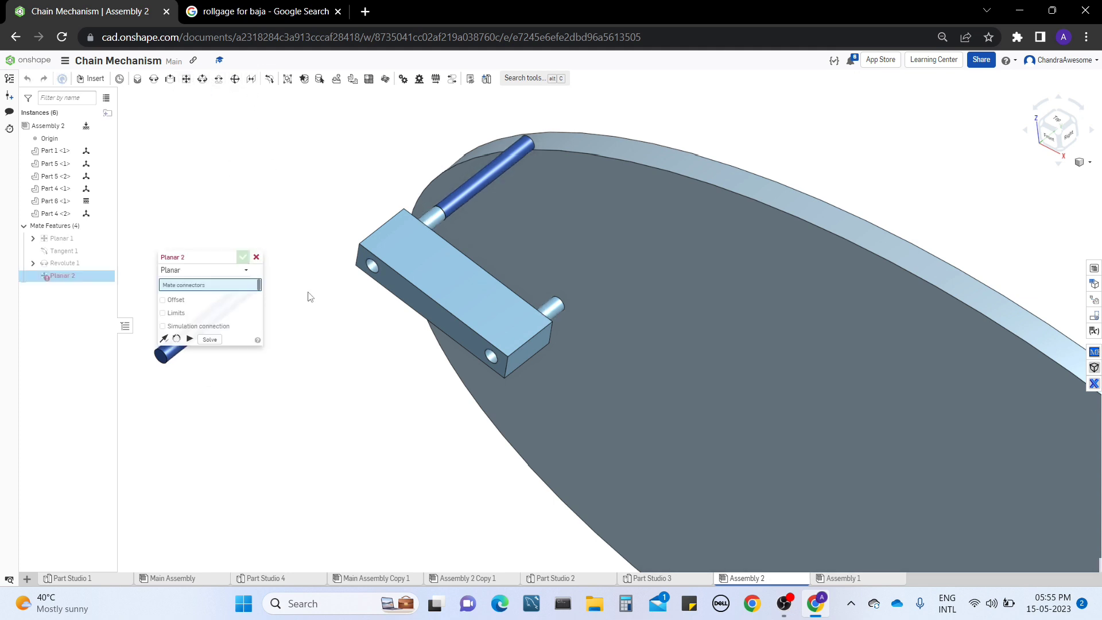
Step: Add a planar mate between the second blue pin's end and the elliptical disc's flat face
middle_drag(311, 295, 518, 367)
click(459, 360)
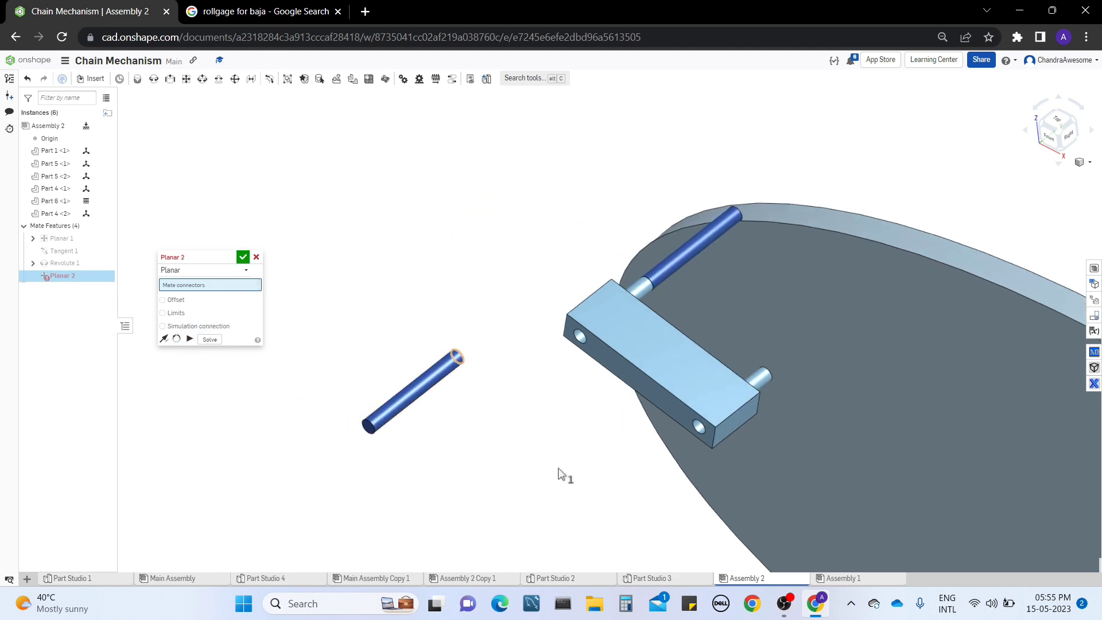
middle_drag(563, 475, 394, 265)
click(917, 395)
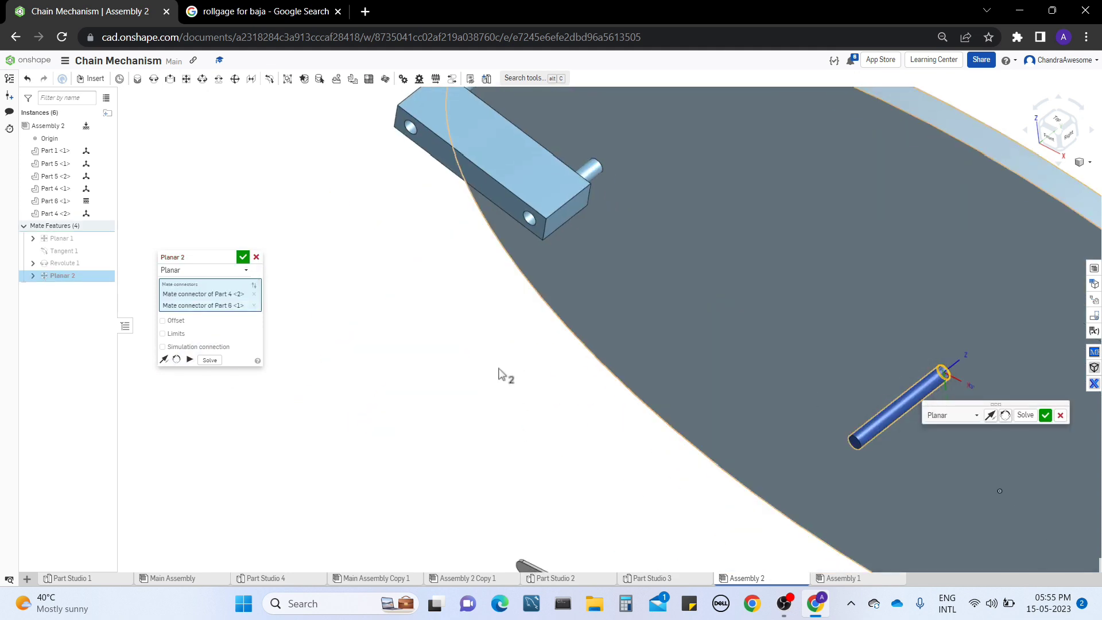
click(242, 258)
Step: Add a tangent mate between the second blue pin's end edge and the disc's outer rim face, with tangent propagation on
middle_drag(512, 366, 432, 441)
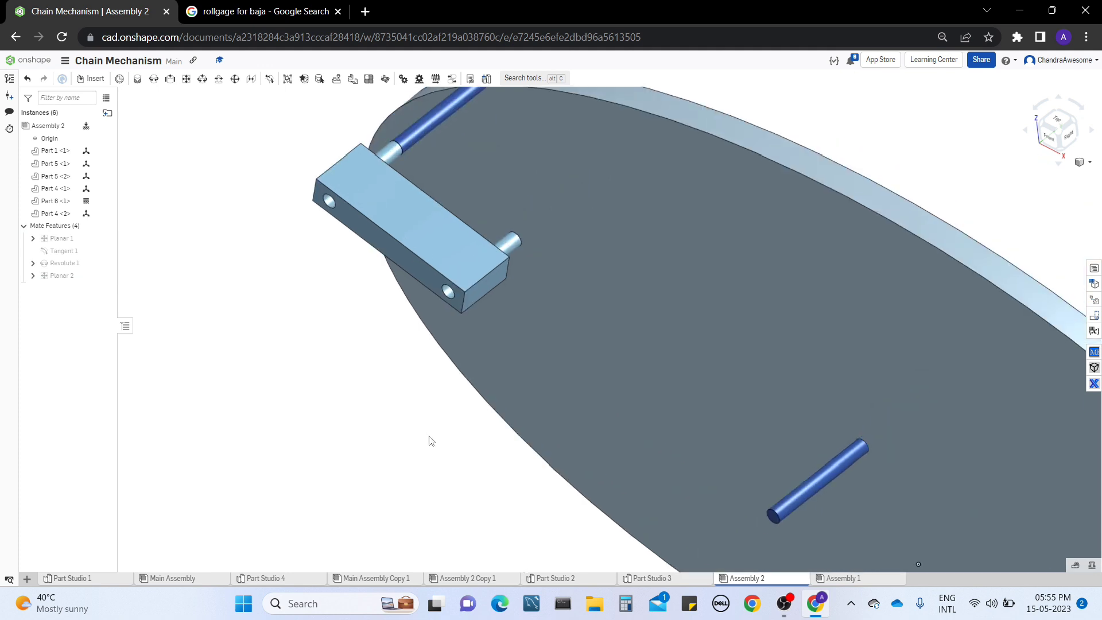
click(268, 84)
click(869, 446)
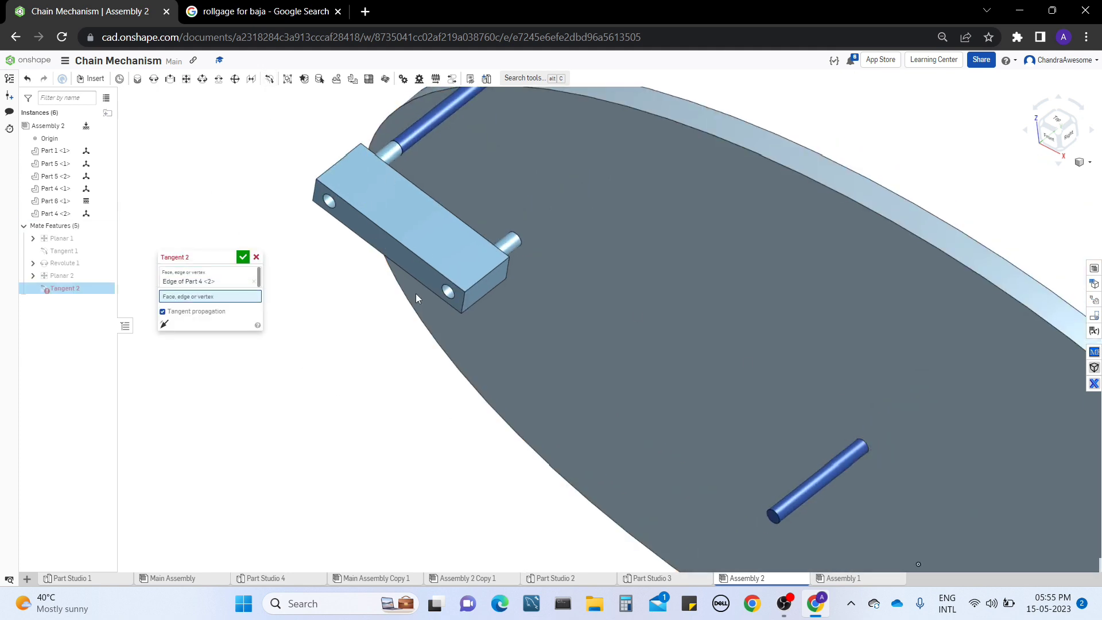
click(721, 124)
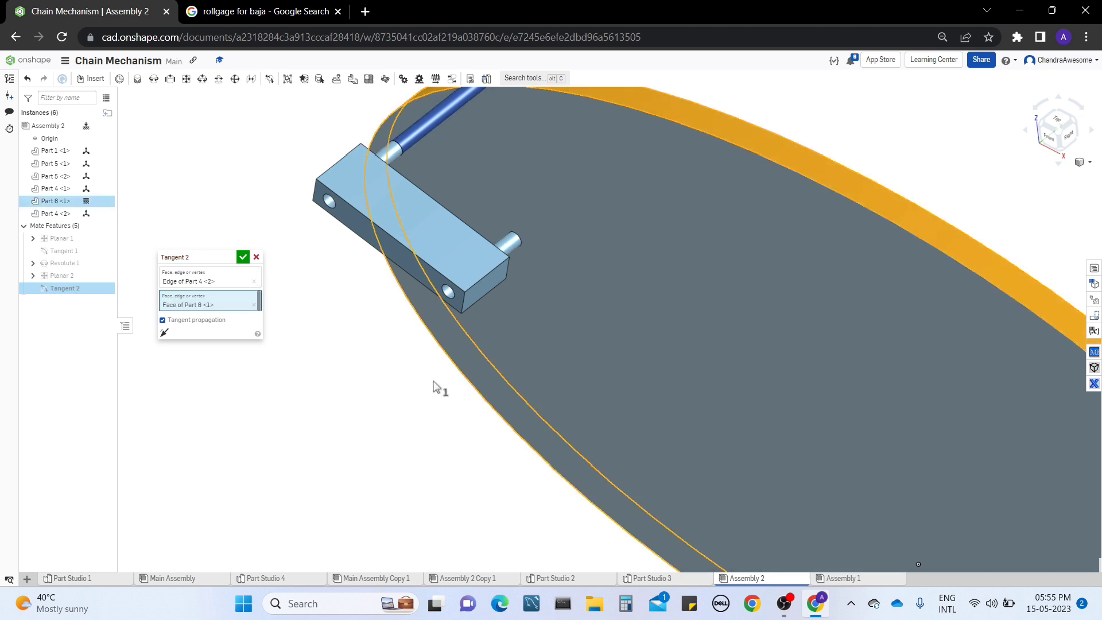
scroll(466, 329, up, 3)
right_drag(466, 329, 510, 301)
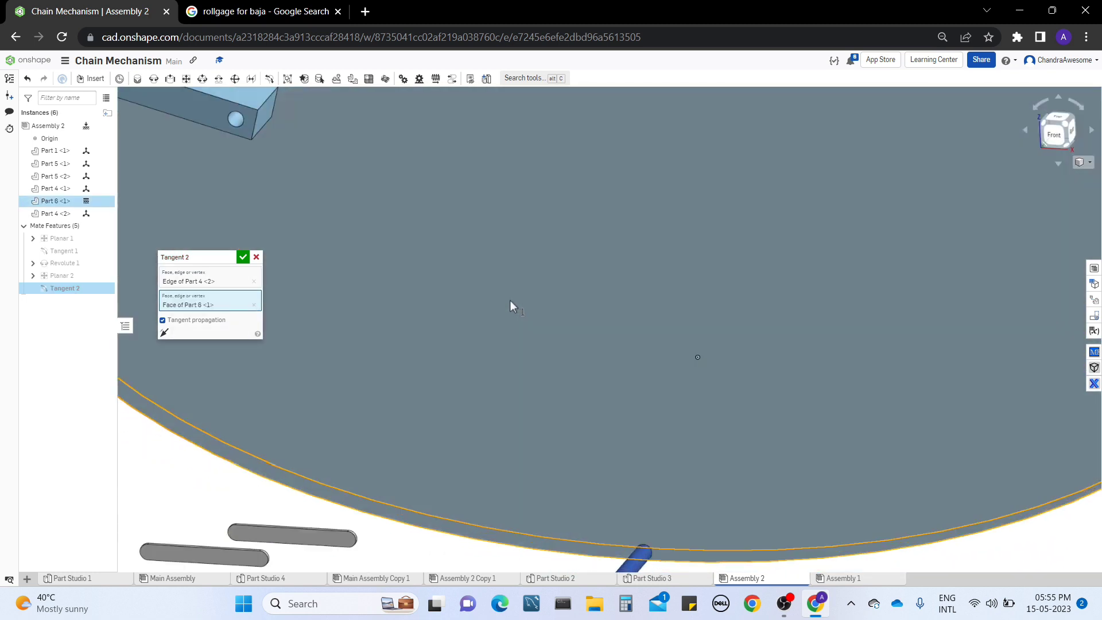
click(244, 259)
key(f)
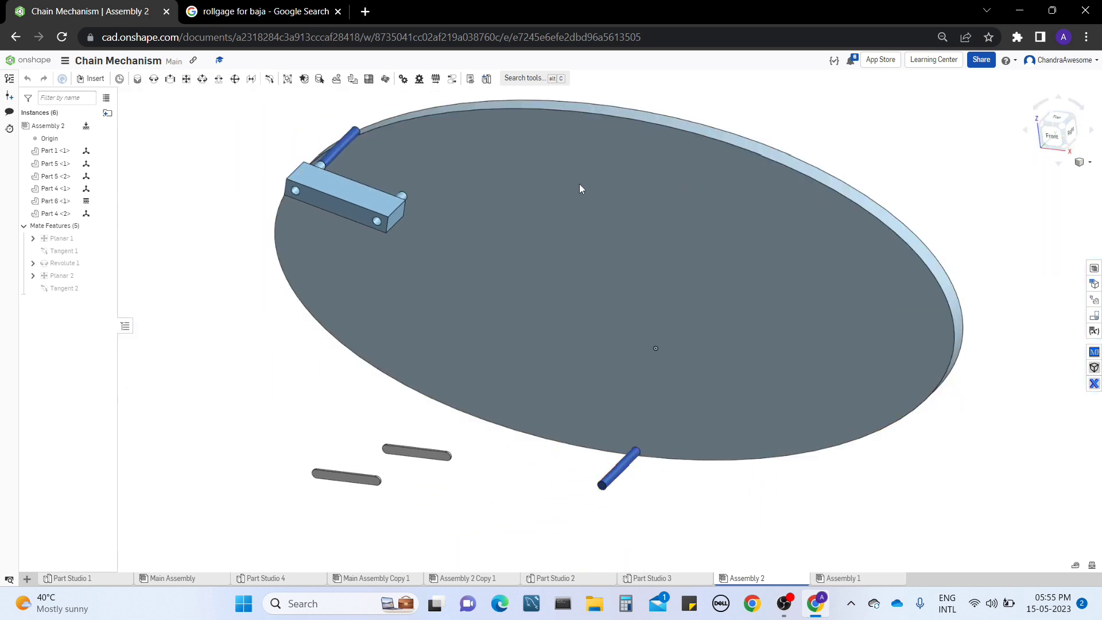
Step: Slide the second blue pin around the disc's rim to sit next to the first pin and chain link
click(612, 487)
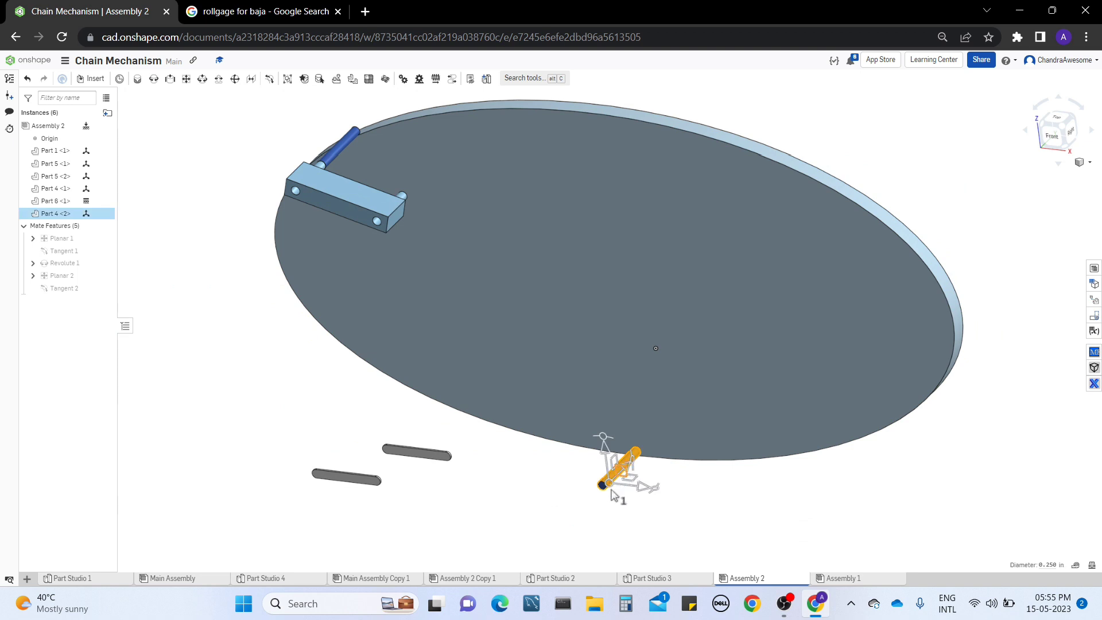
drag(847, 383, 435, 129)
click(285, 120)
right_drag(285, 121, 339, 231)
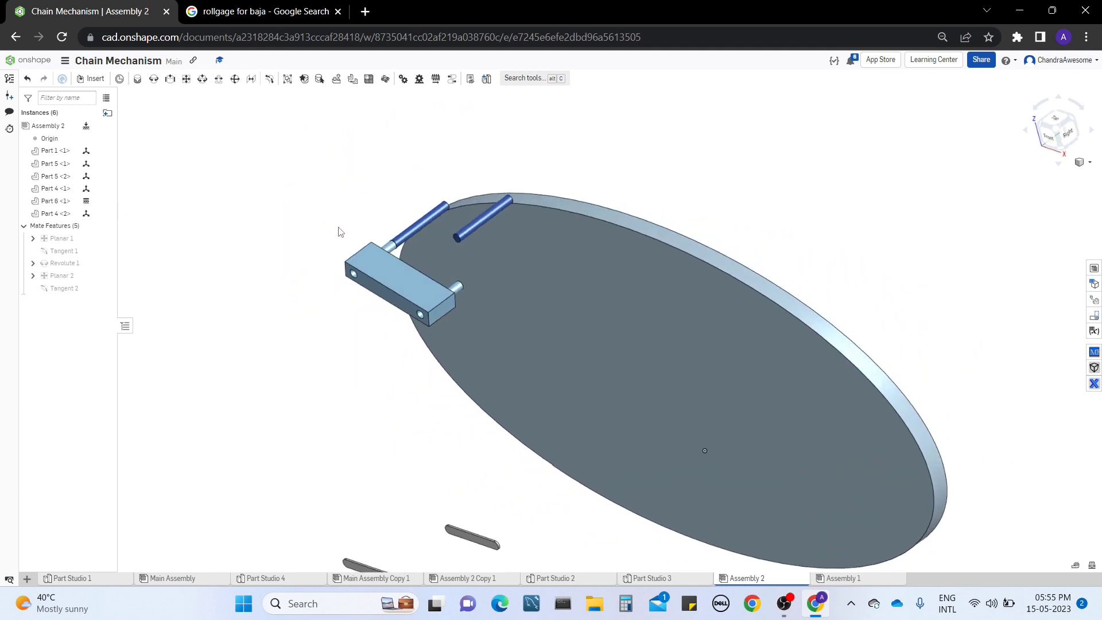
Step: Add a revolute mate between the chain link's remaining stud end and the second blue pin's free end
click(154, 78)
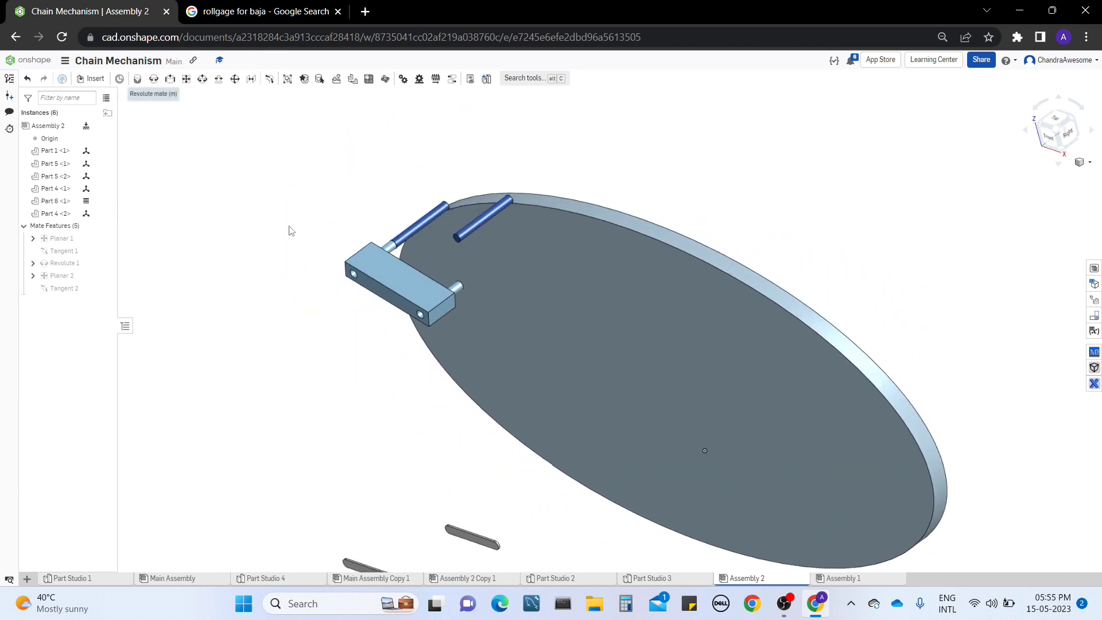
click(462, 289)
click(459, 236)
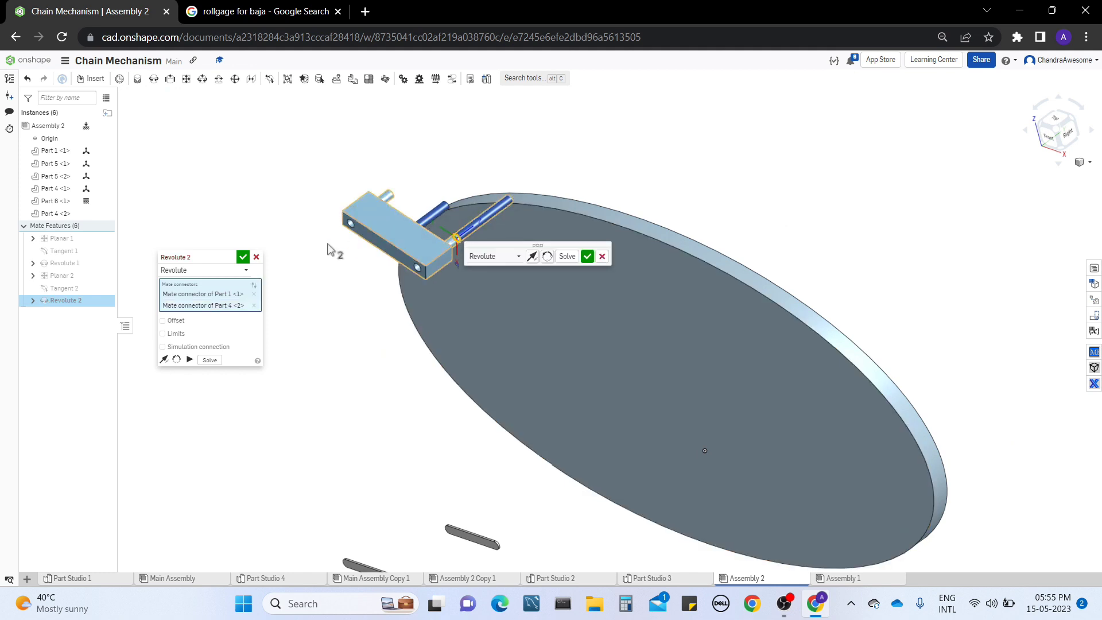
click(243, 257)
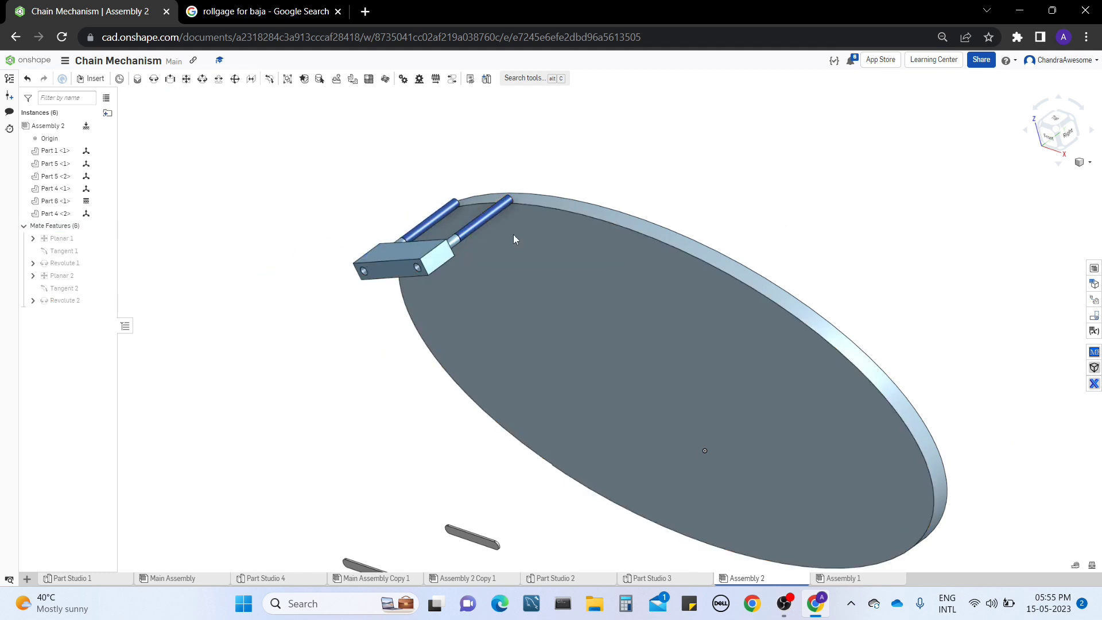
Step: Move the chain link around the elliptical disc's rim in the front view to test the two-pin motion
right_drag(514, 239, 540, 297)
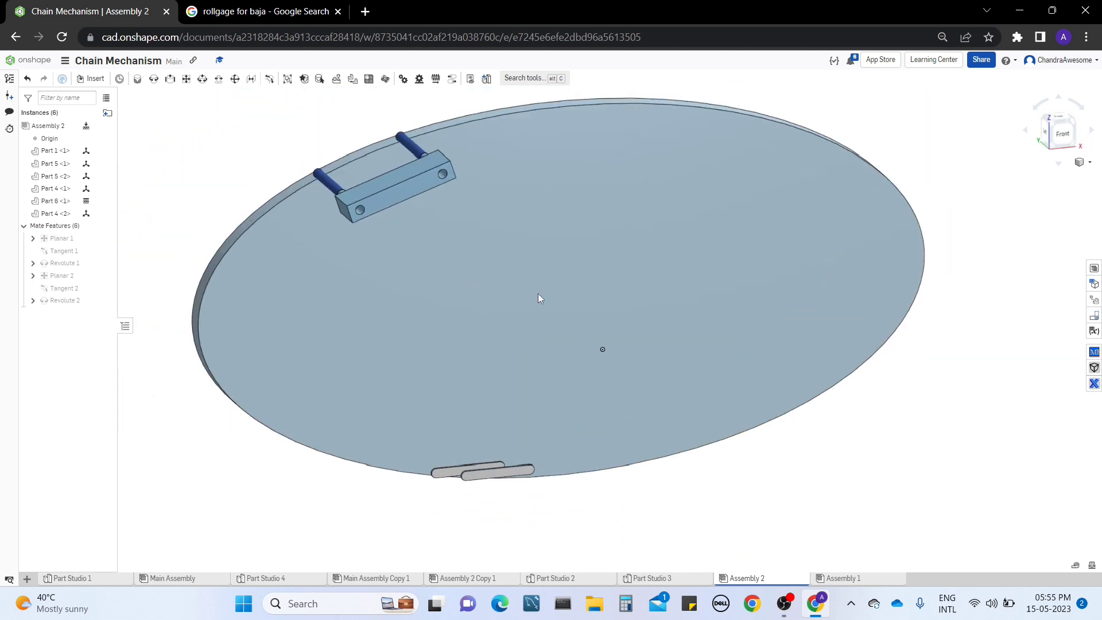
click(1061, 134)
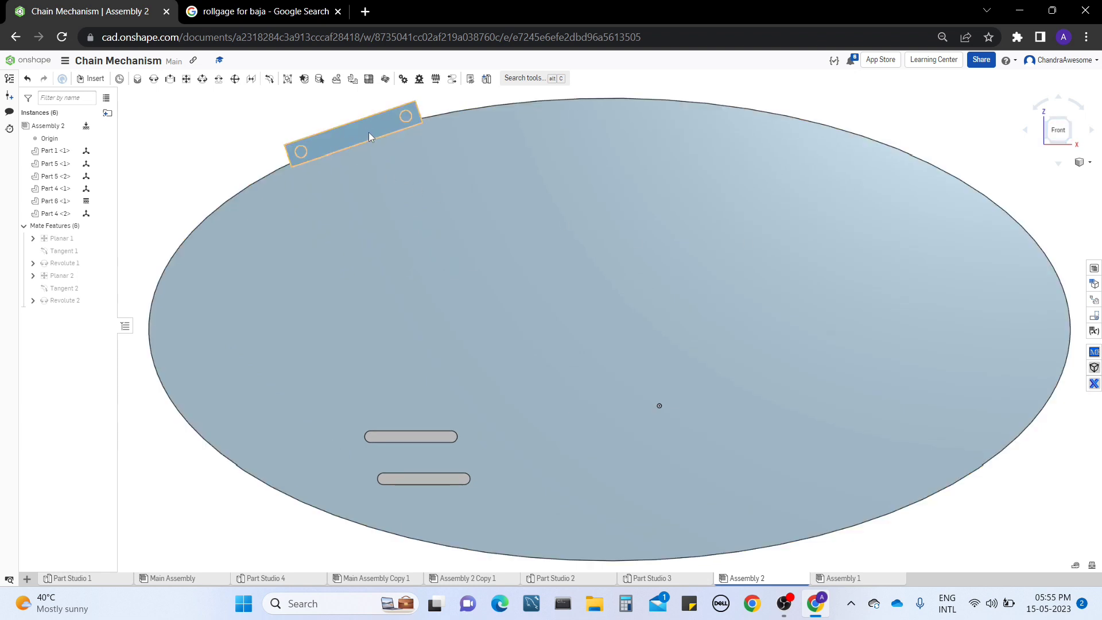
drag(132, 274, 134, 345)
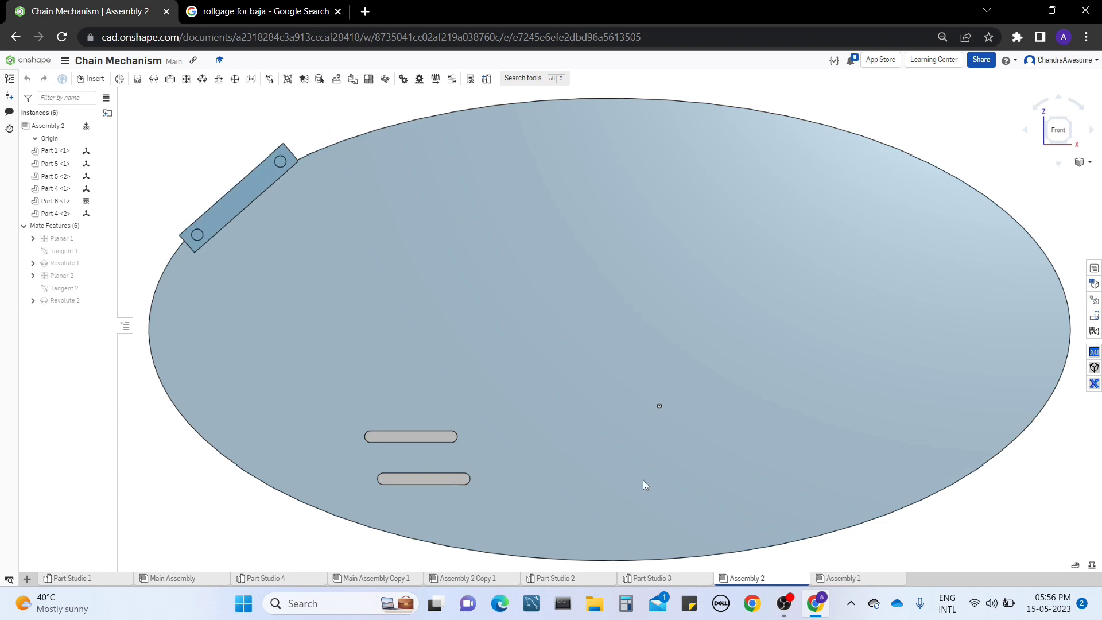
drag(251, 197, 653, 184)
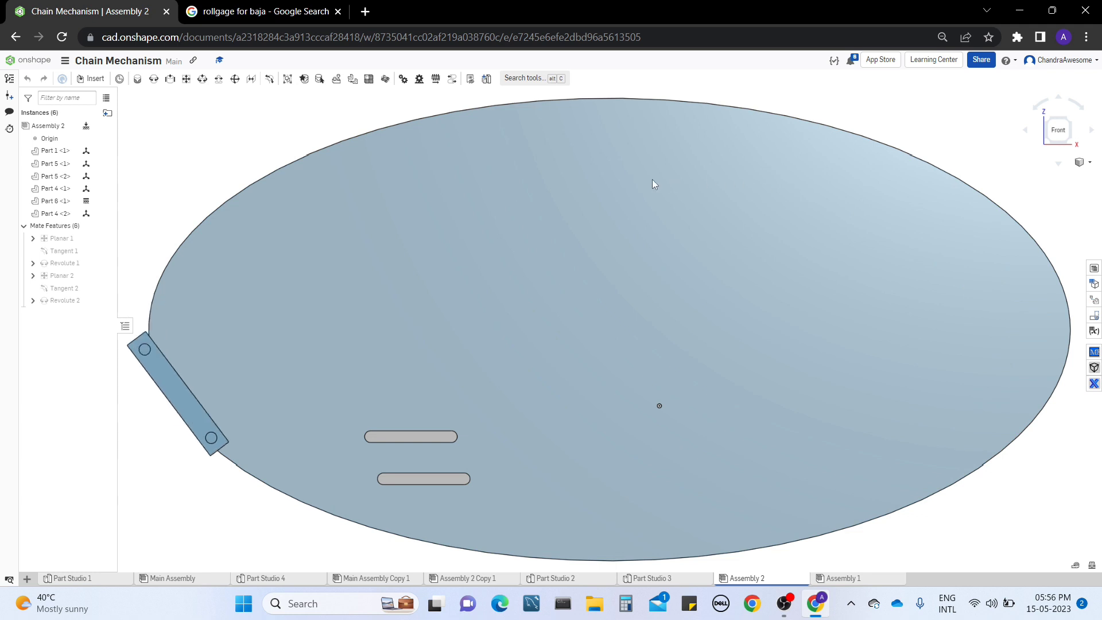
right_drag(148, 192, 384, 249)
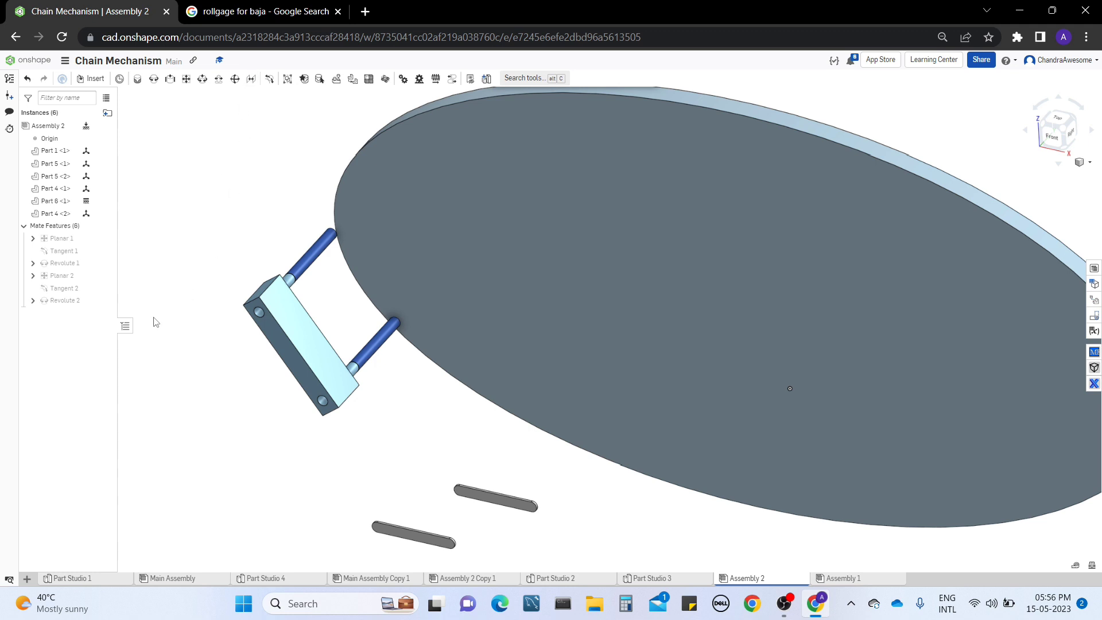
right_click(69, 296)
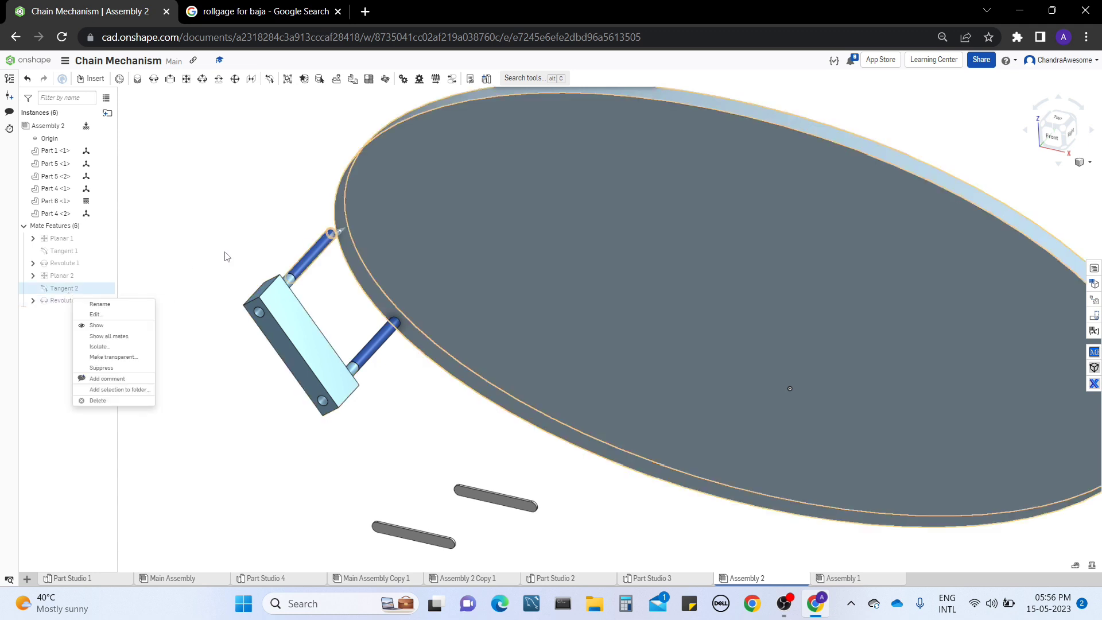
click(226, 257)
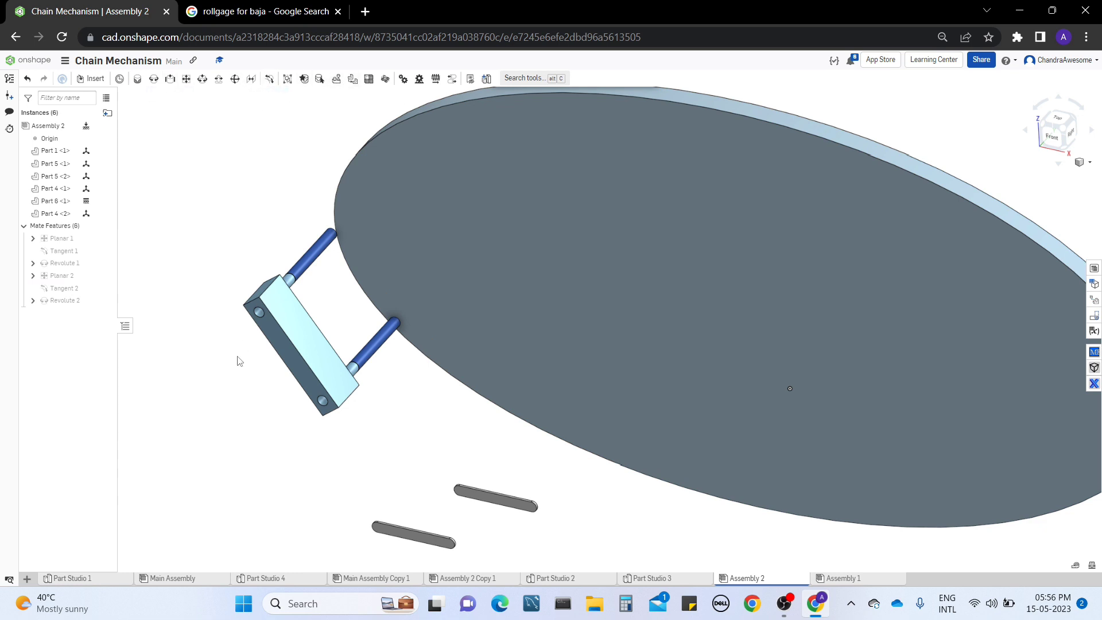
Step: Move one flat grey link plate so that its end overlaps the end of the other grey plate
middle_drag(490, 424, 477, 411)
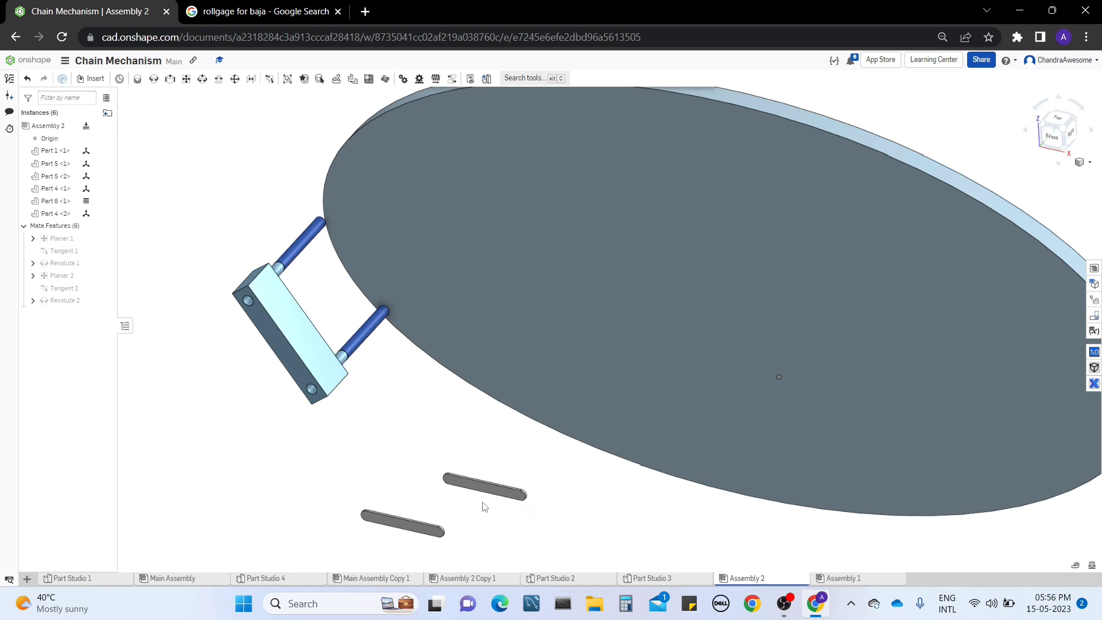
middle_drag(506, 509, 504, 457)
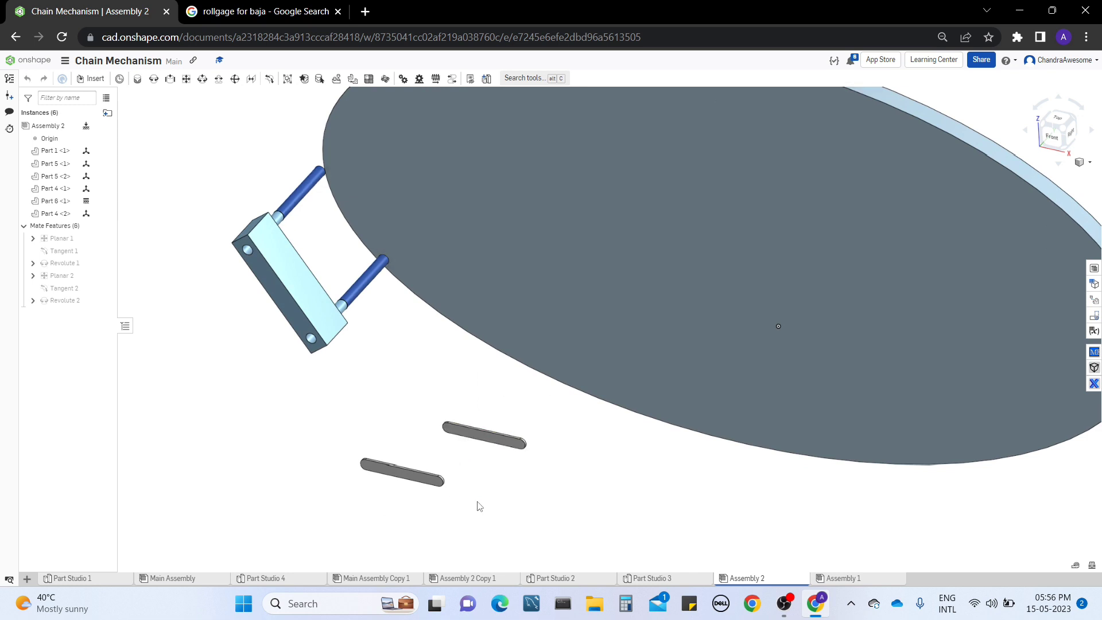
drag(422, 411, 476, 463)
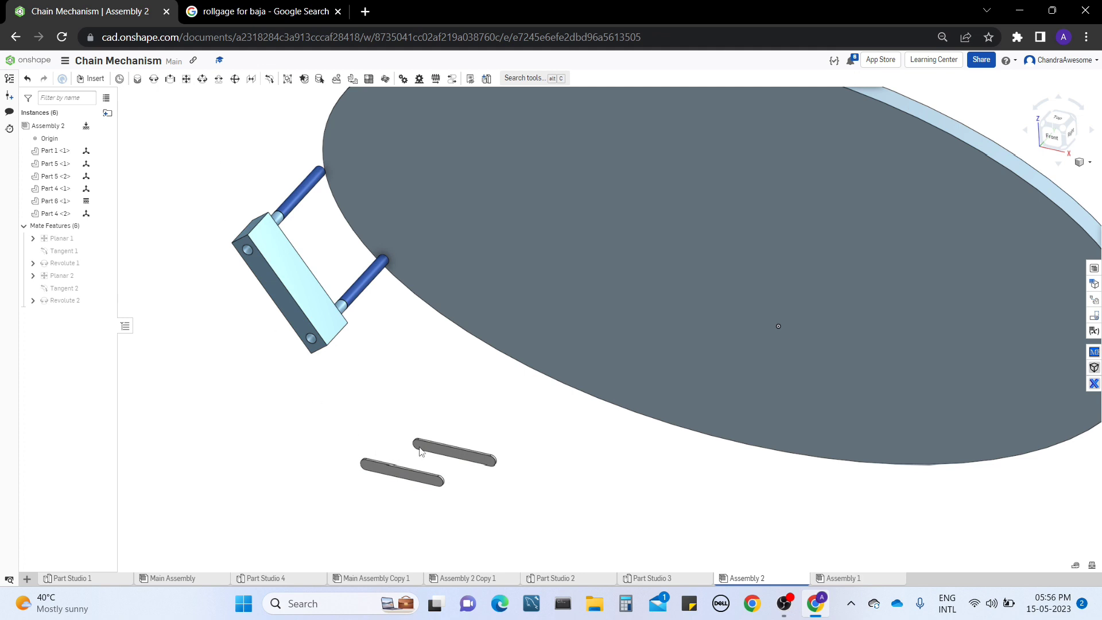
mouse_move(423, 457)
mouse_down()
mouse_move(423, 488)
mouse_move(432, 467)
mouse_up()
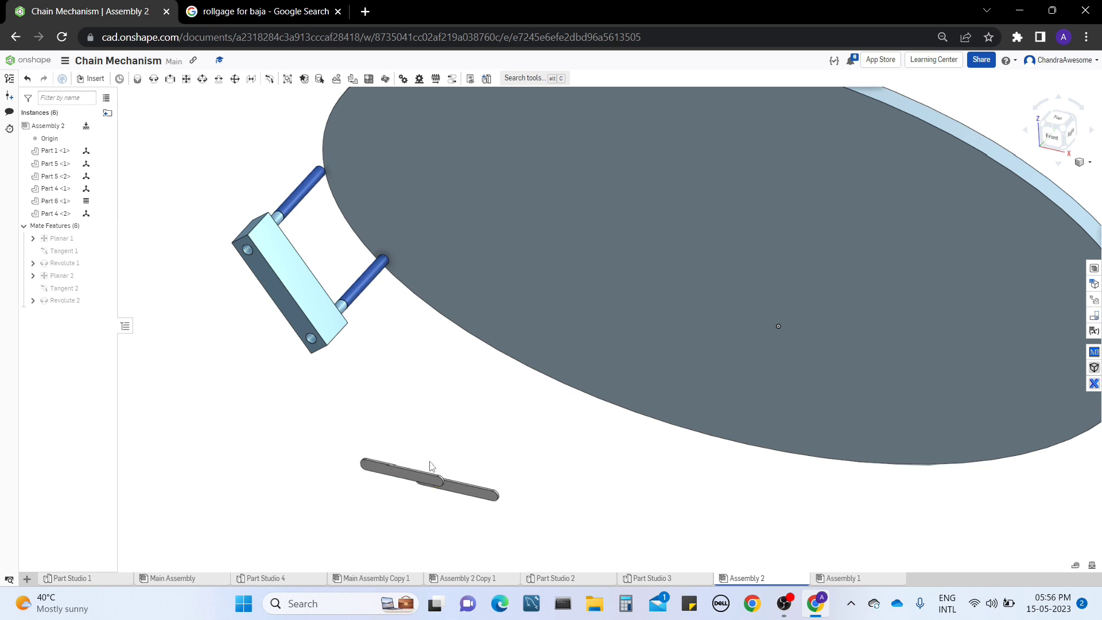
Step: Move the overlapping grey link plate about 2.25 in along its length, away from the other plate
click(396, 477)
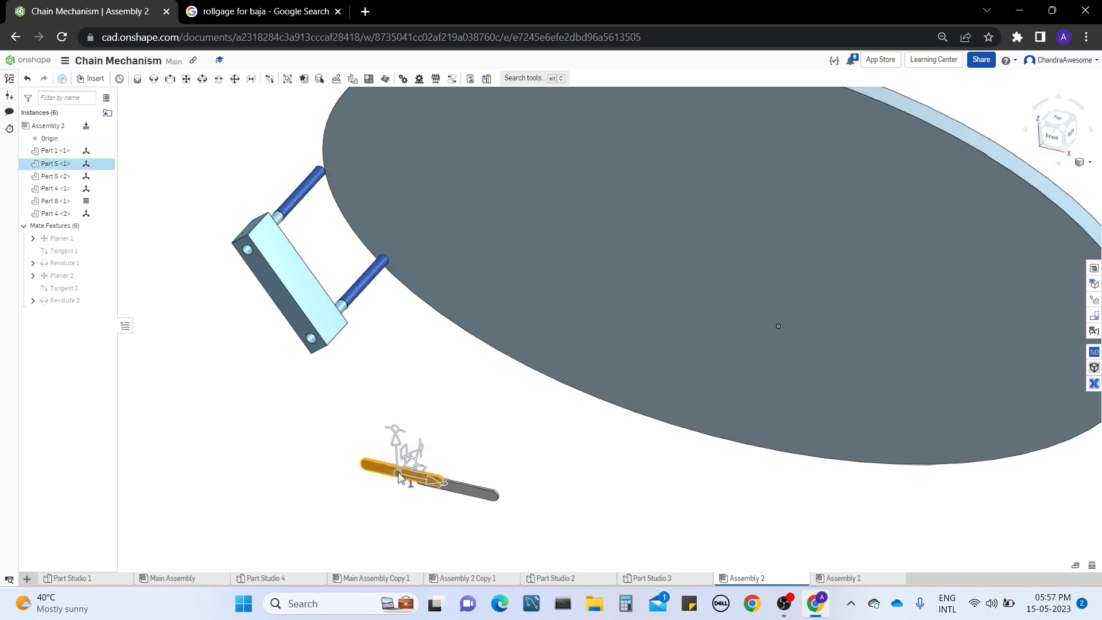
drag(423, 481, 325, 492)
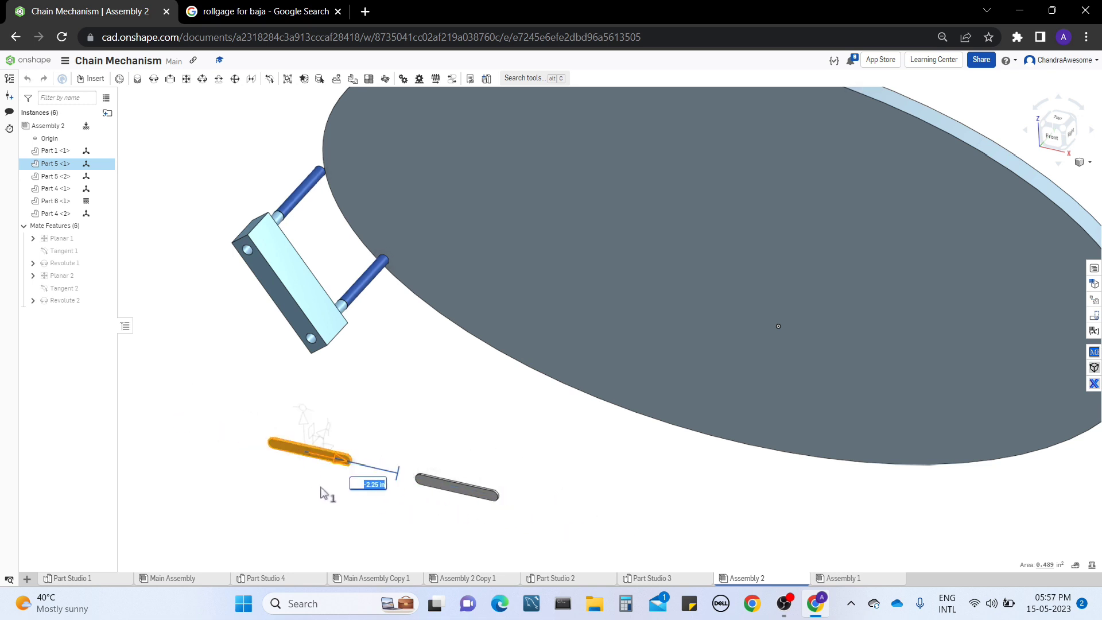
click(470, 414)
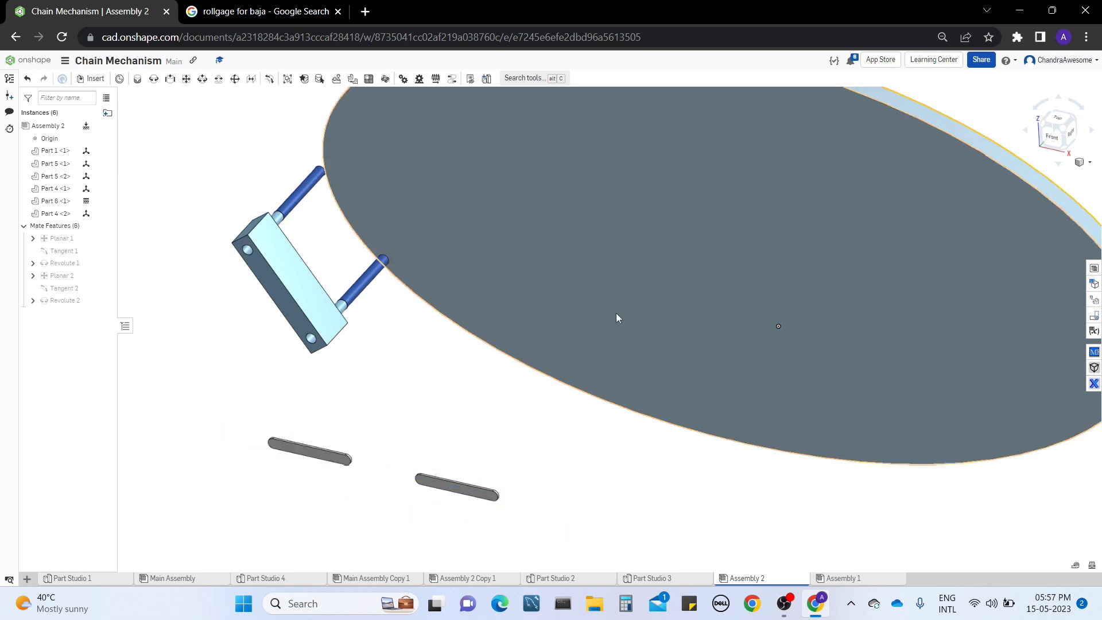
Step: Add a slider mate between the long narrow upper side faces of the two grey link plates
mouse_move(592, 320)
right_down()
mouse_move(659, 256)
mouse_move(566, 364)
mouse_move(574, 327)
right_up()
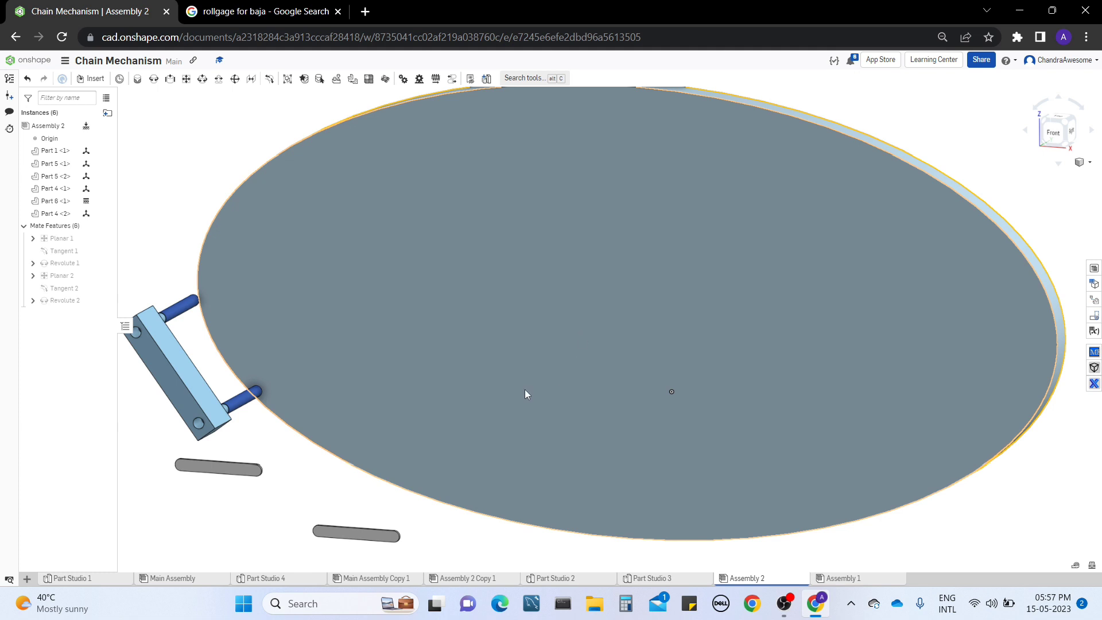
right_drag(307, 498, 298, 517)
middle_drag(384, 443, 408, 411)
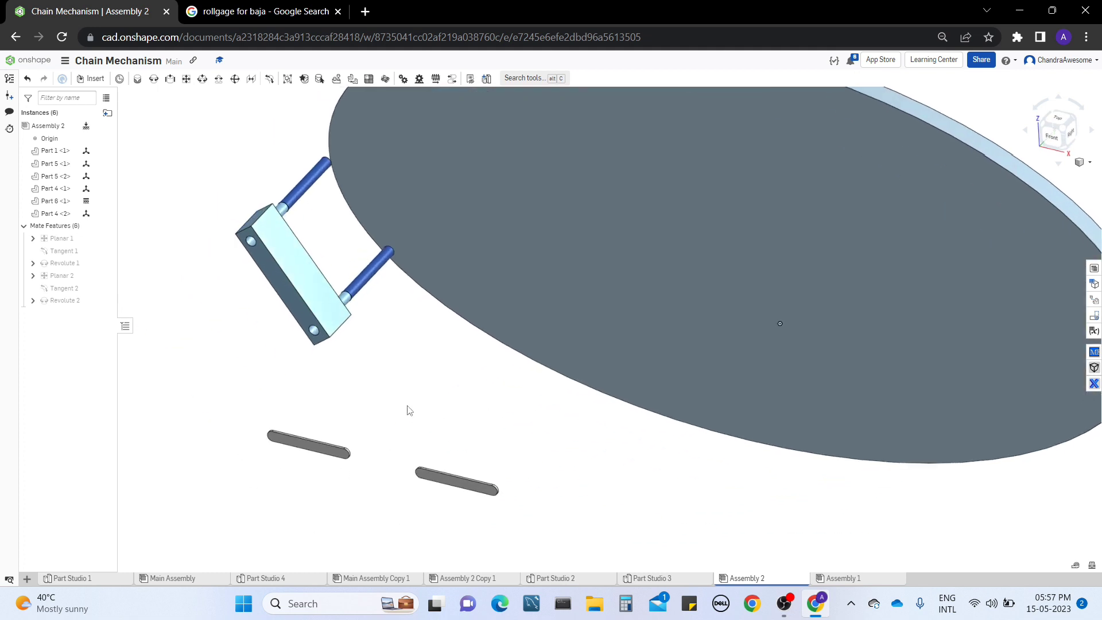
click(169, 80)
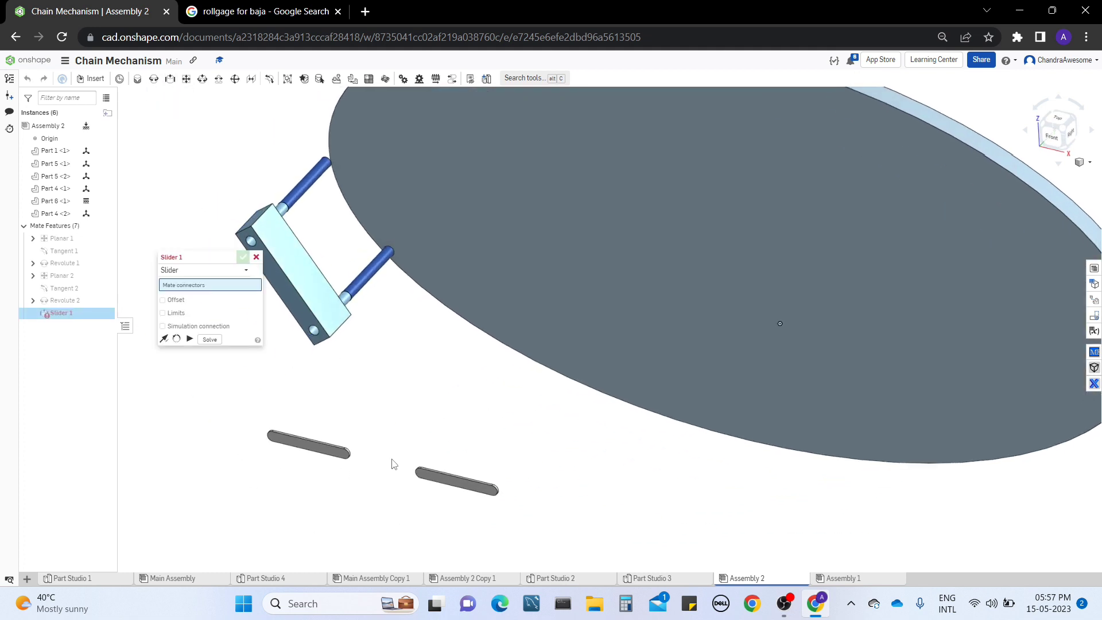
scroll(490, 396, up, 5)
scroll(396, 379, down, 3)
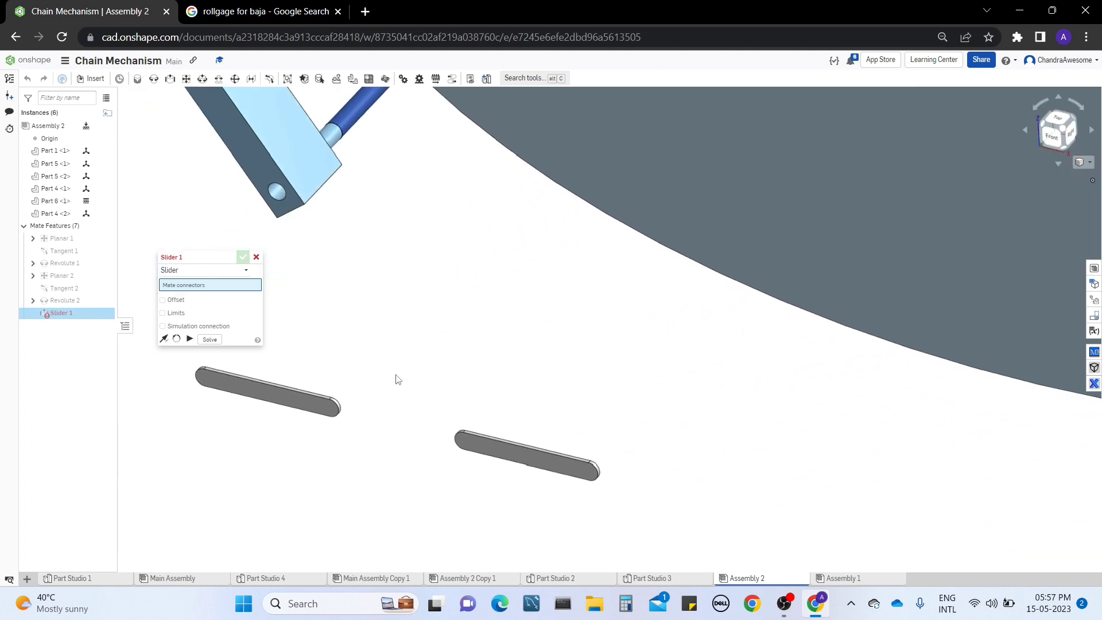
click(280, 387)
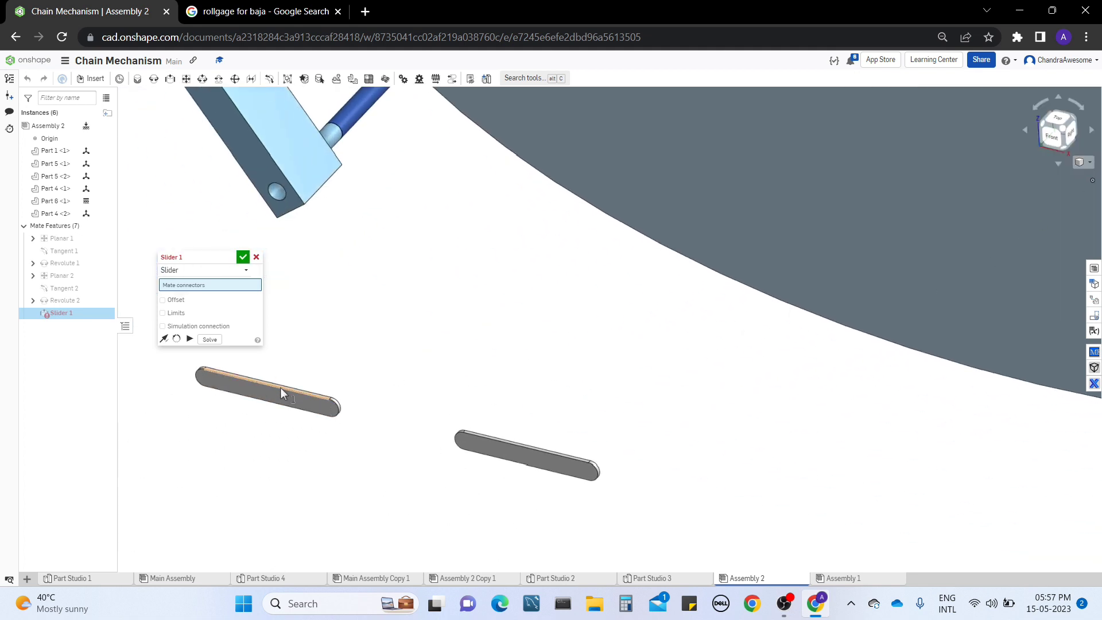
click(501, 442)
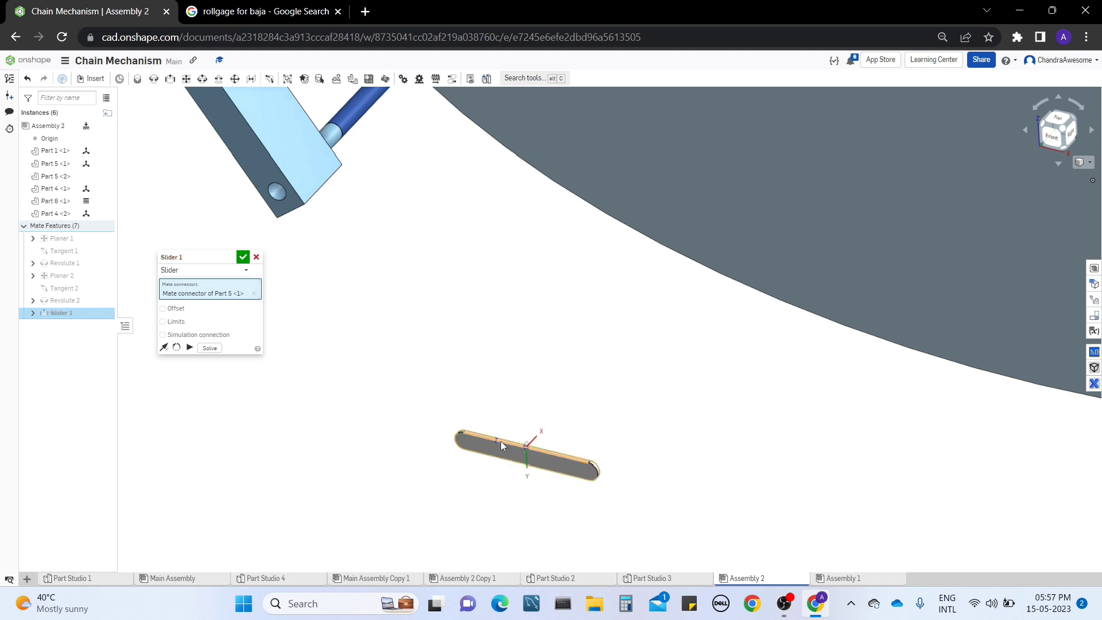
click(243, 257)
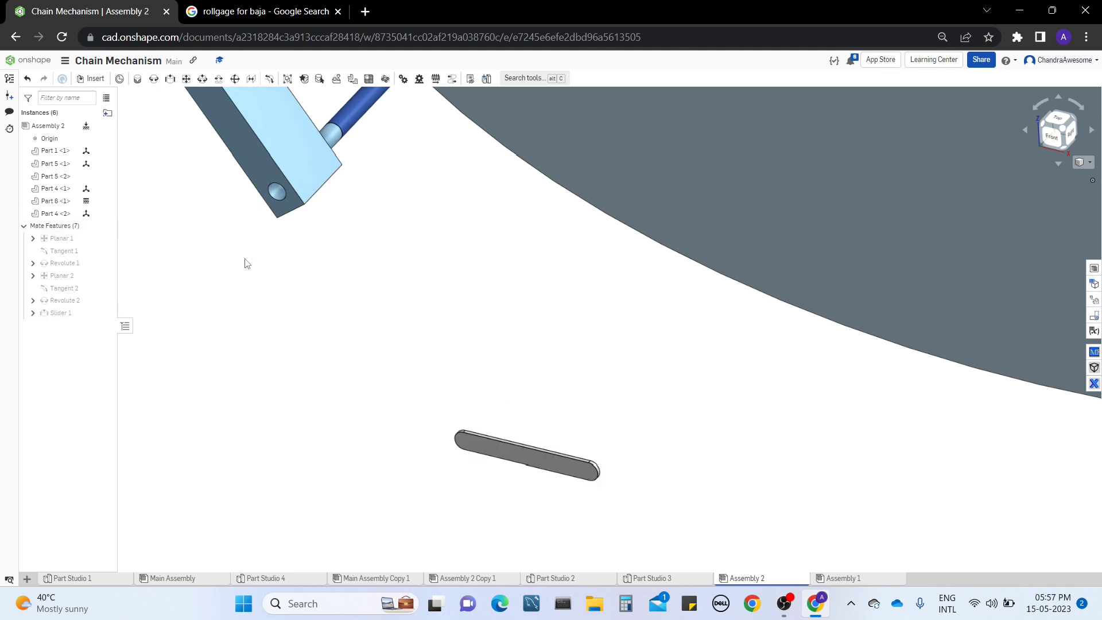
Step: Slide the mated grey plate along its length off the other plate to test the slider motion
click(506, 449)
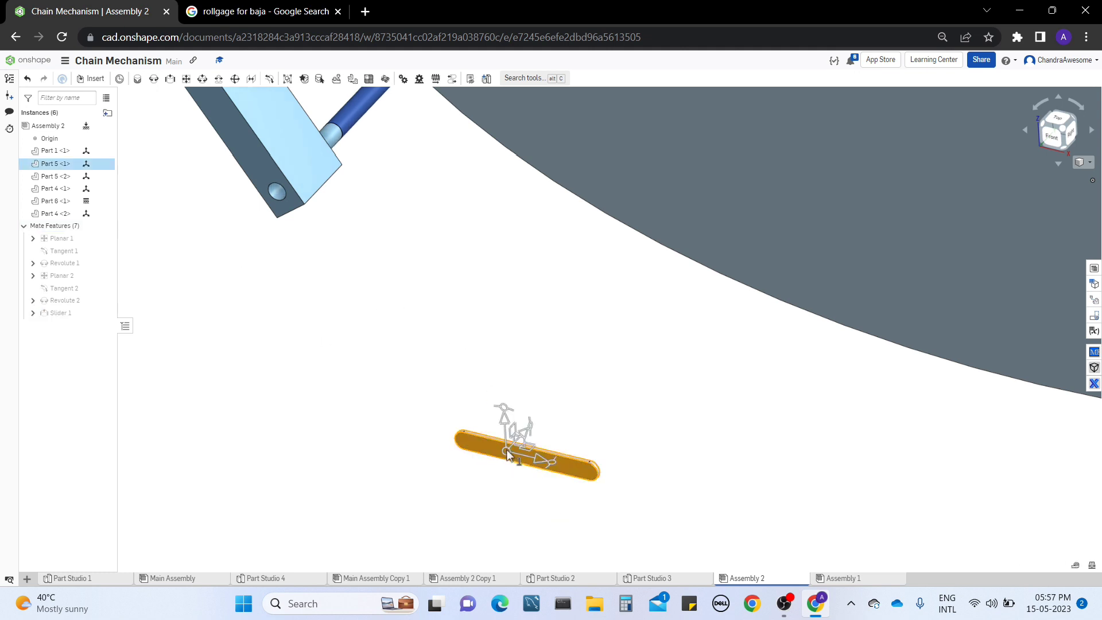
drag(519, 453, 347, 402)
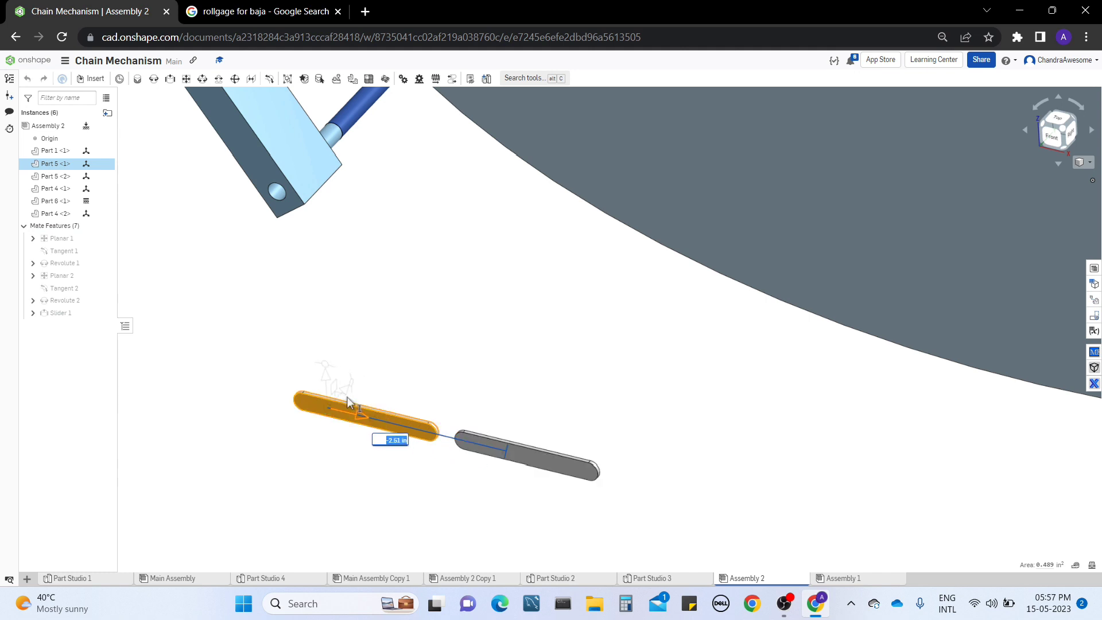
click(647, 413)
right_drag(647, 414, 534, 388)
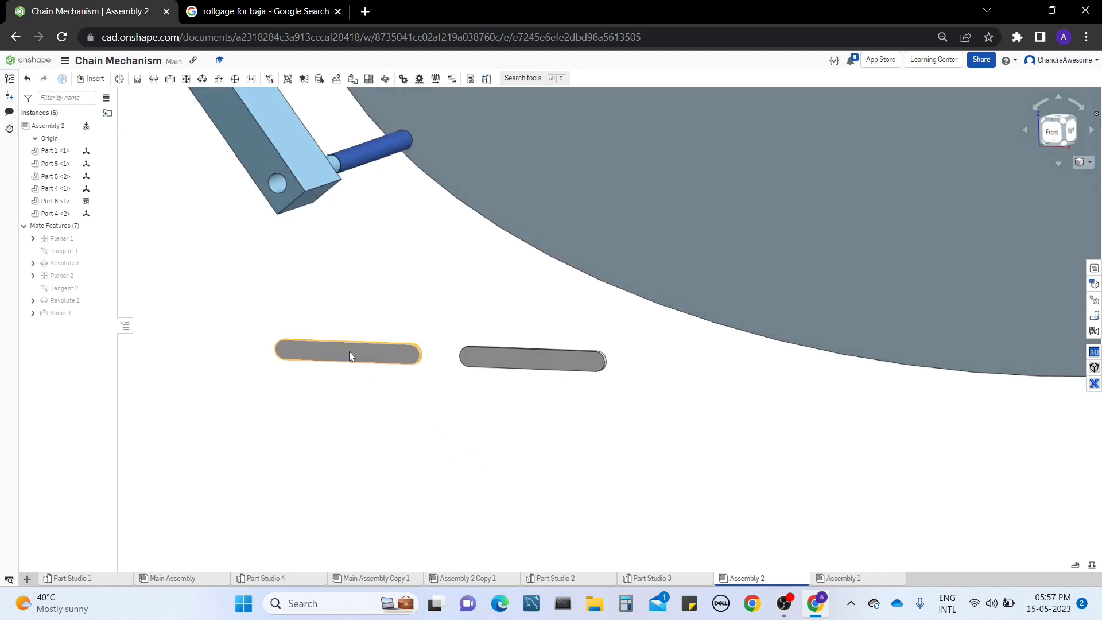
drag(432, 362, 347, 349)
right_drag(588, 311, 514, 406)
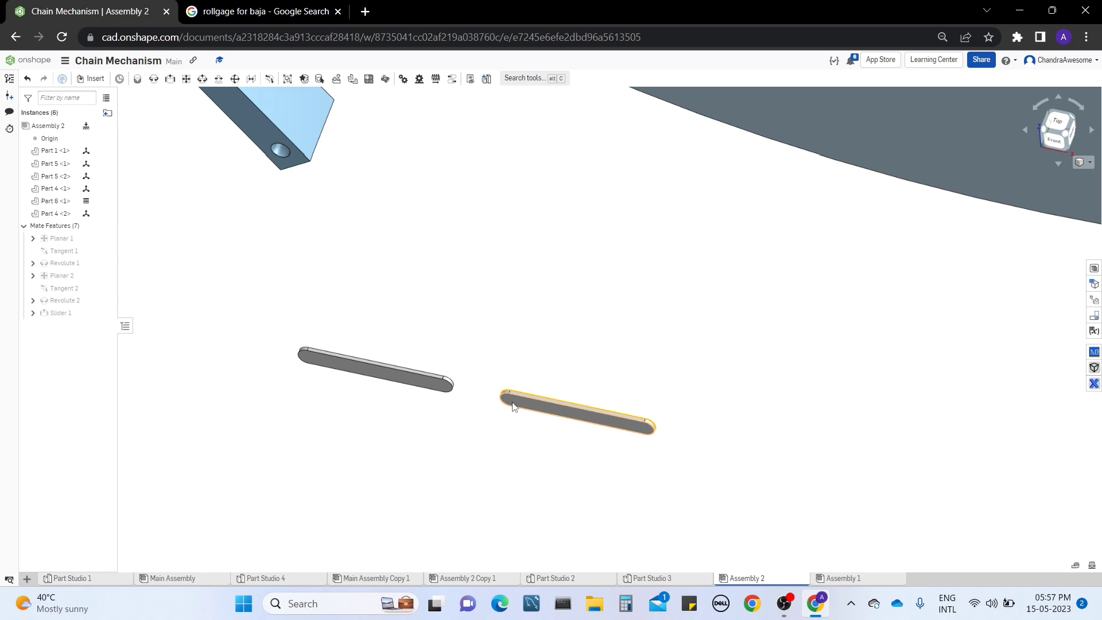
scroll(515, 406, down, 3)
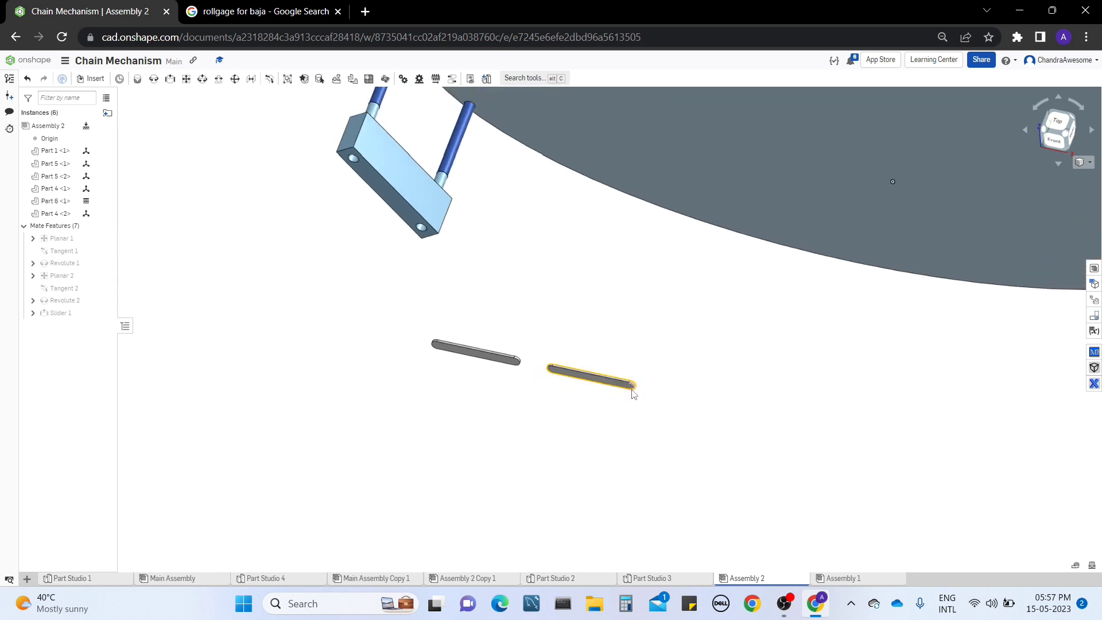
middle_drag(492, 353, 452, 412)
right_drag(731, 418, 668, 452)
middle_drag(470, 448, 522, 406)
right_drag(522, 406, 495, 429)
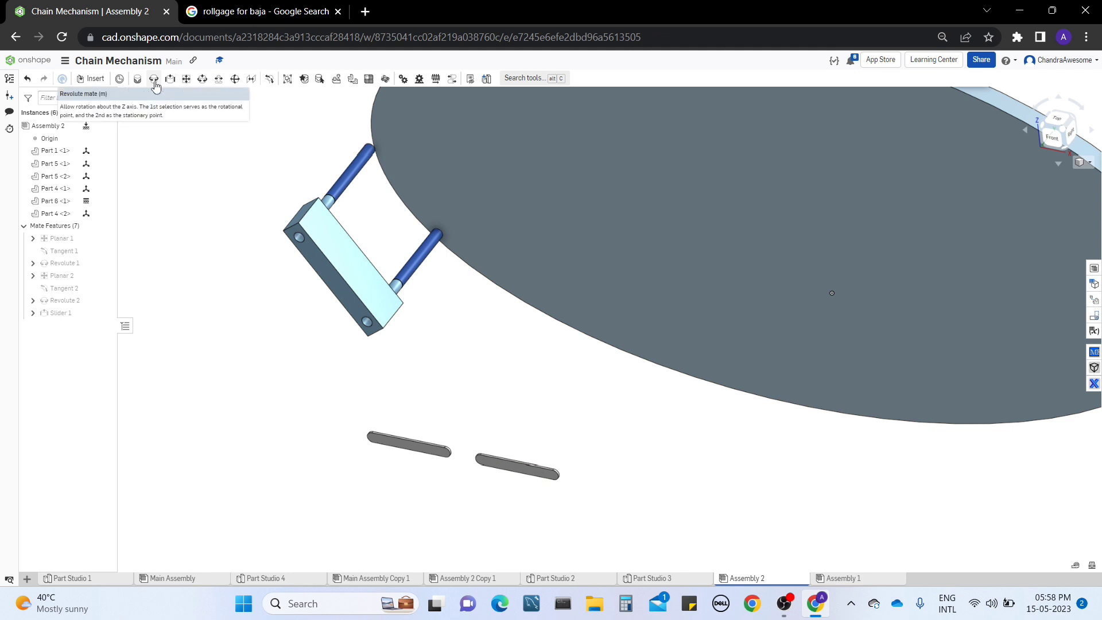
Step: Add a cylindrical mate between the rounded end of the second grey plate and the centre of the elliptical disc's front face
click(206, 81)
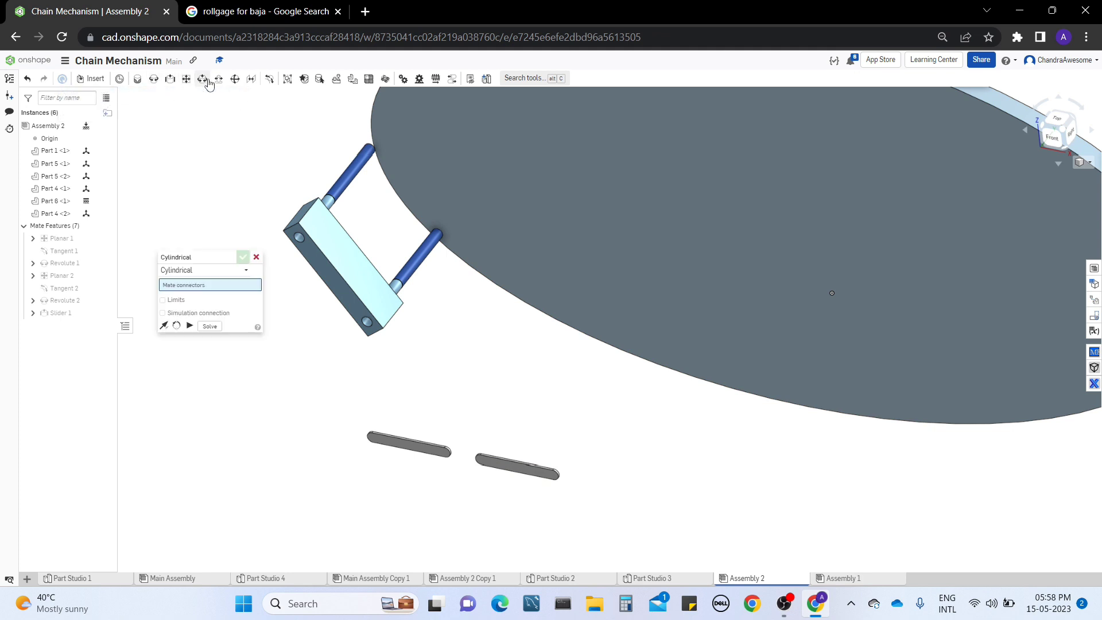
right_drag(590, 470, 592, 481)
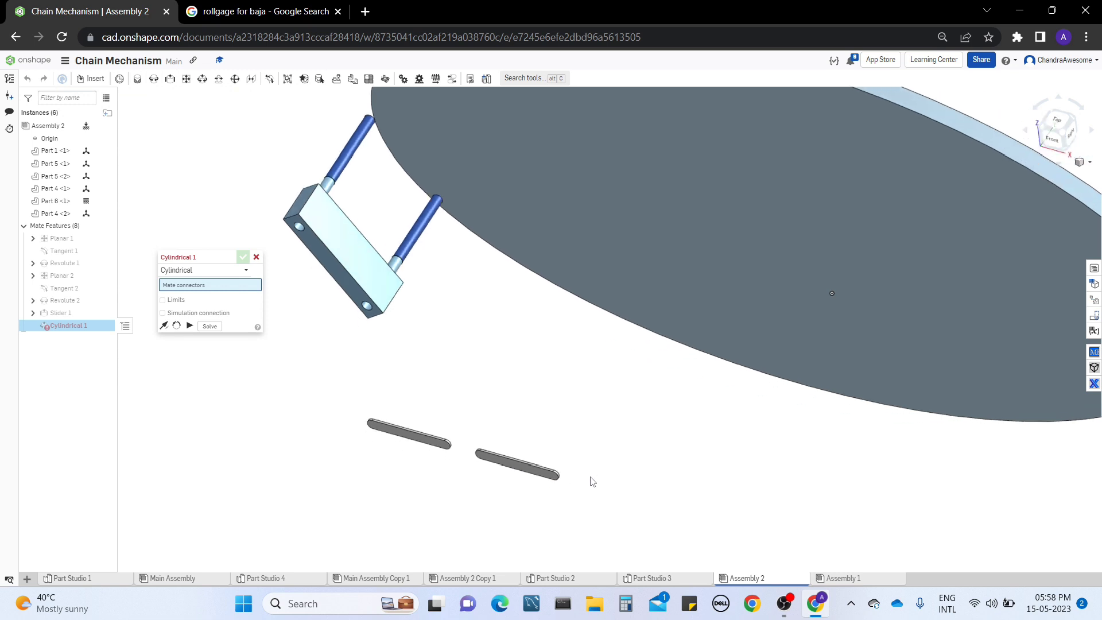
scroll(591, 480, up, 6)
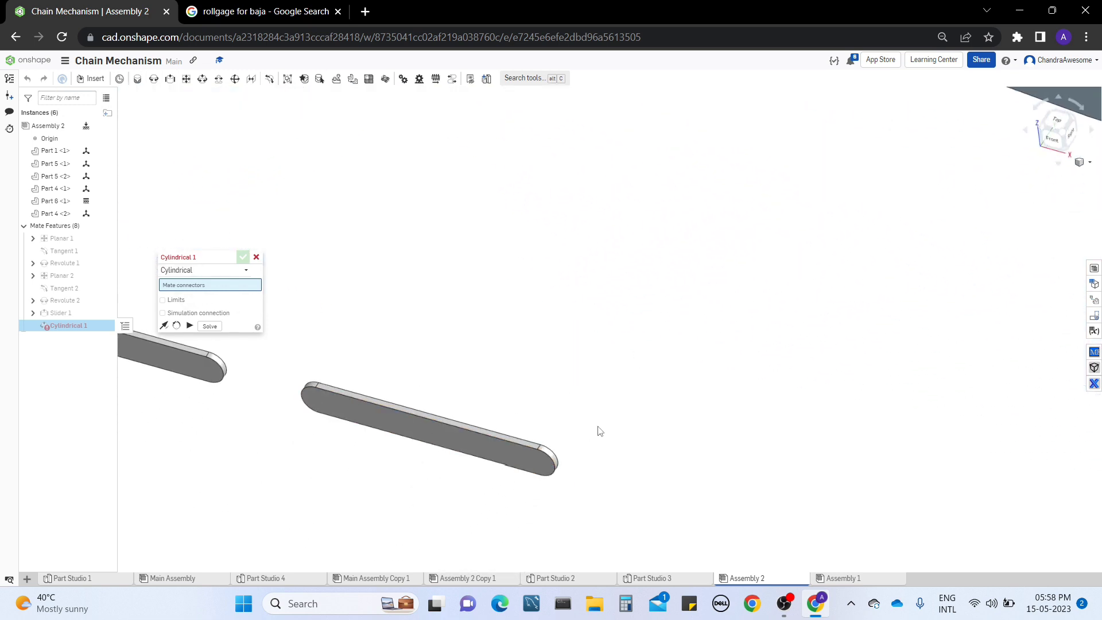
right_drag(598, 432, 590, 440)
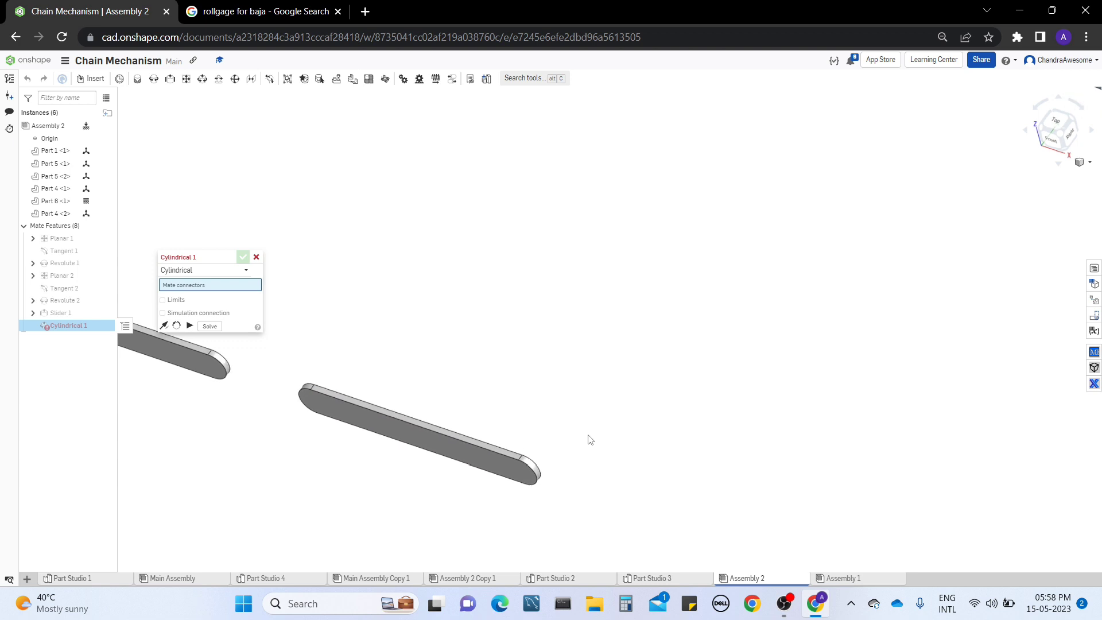
click(539, 468)
scroll(790, 366, down, 8)
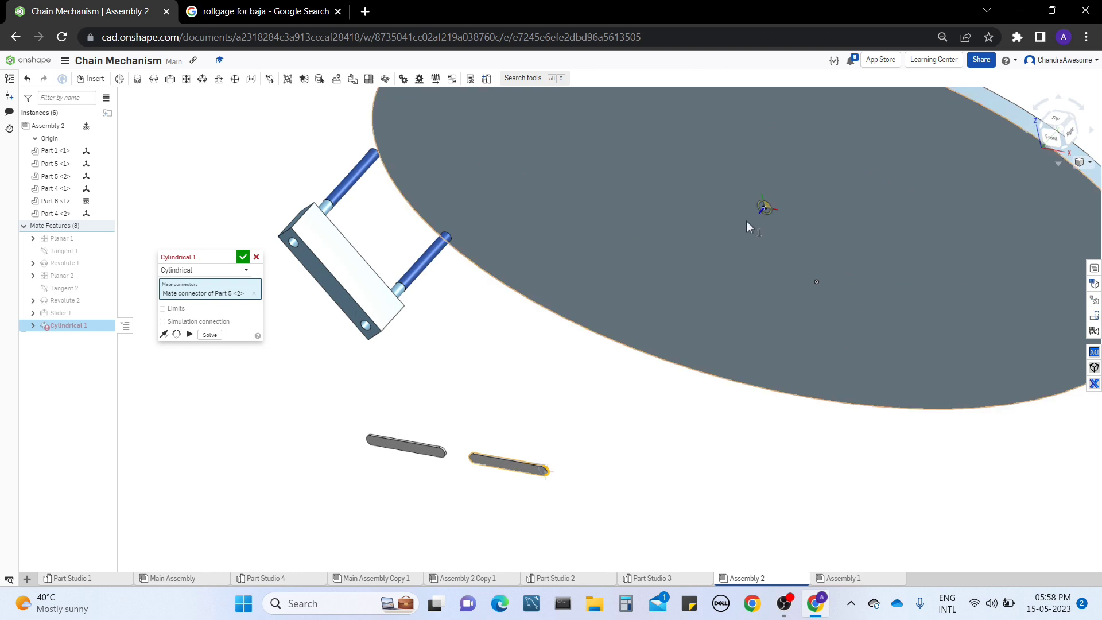
click(746, 221)
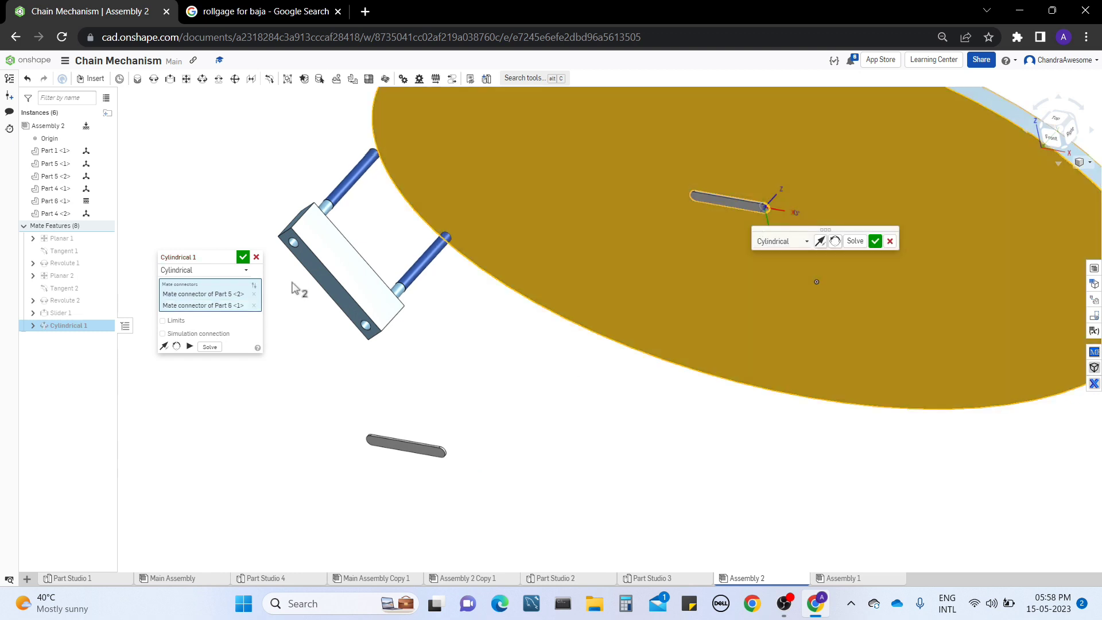
click(242, 258)
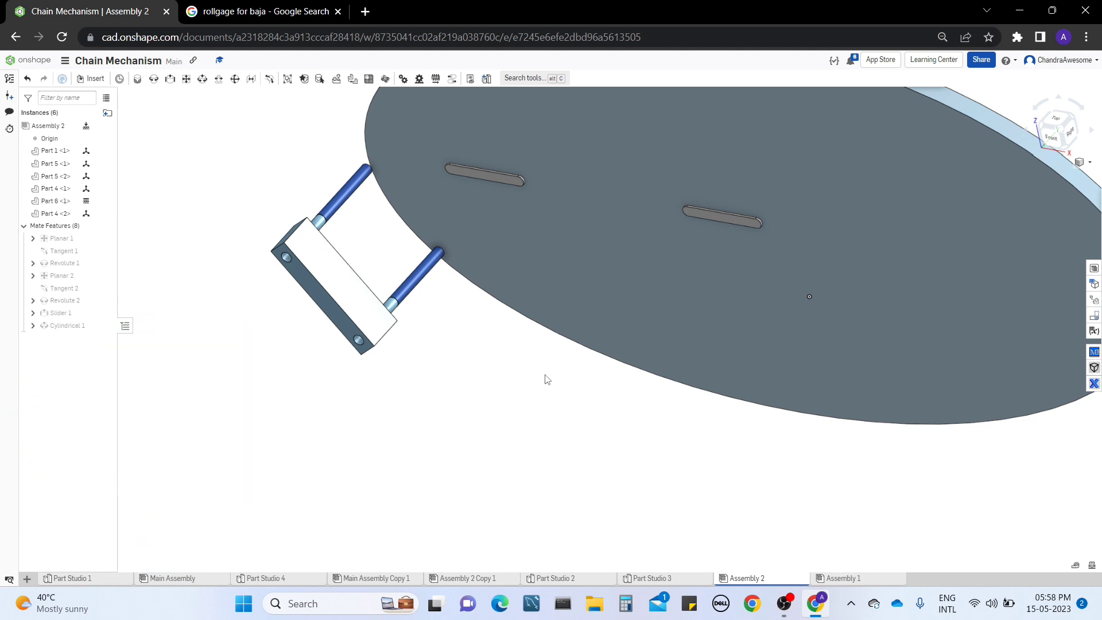
Step: Rotate the grey plate mated to the disc about its pivot end to test the cylindrical and slider motion
right_drag(547, 379, 501, 253)
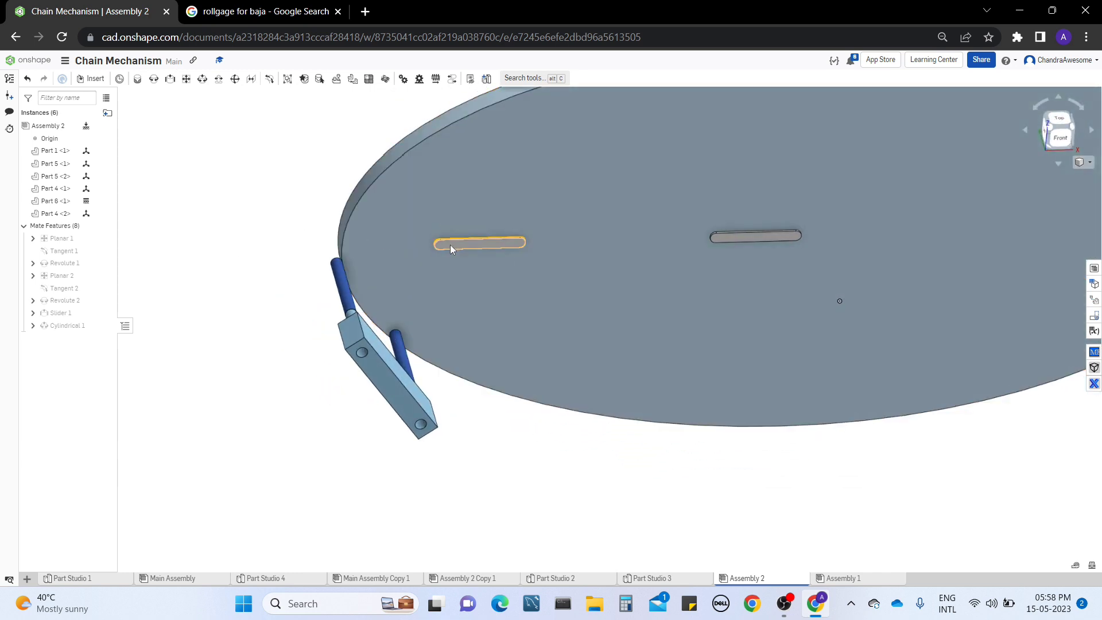
click(725, 236)
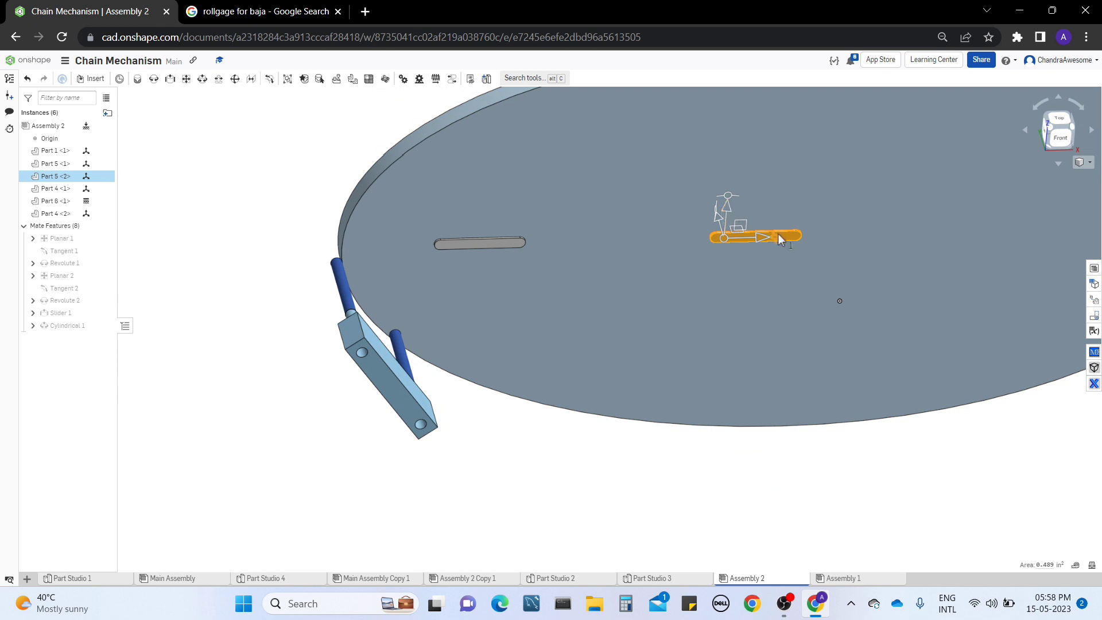
drag(673, 246, 539, 186)
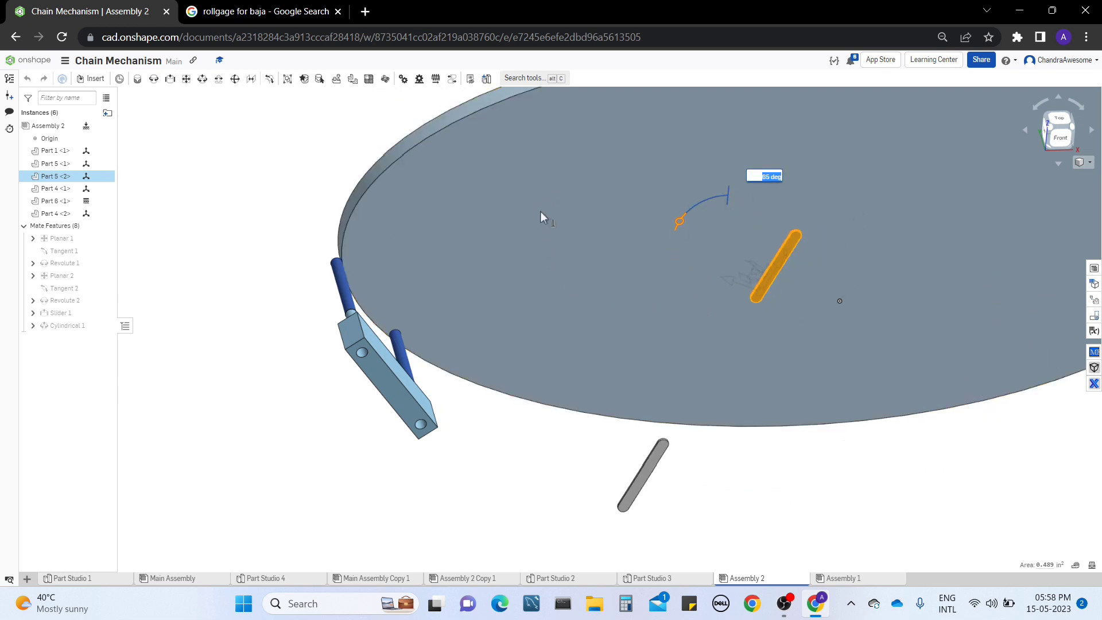
click(526, 438)
Step: Add a cylindrical mate between the lower end of the free grey plate and the middle of the upper blue pin
mouse_move(521, 438)
right_down()
mouse_move(486, 430)
mouse_move(501, 438)
right_up()
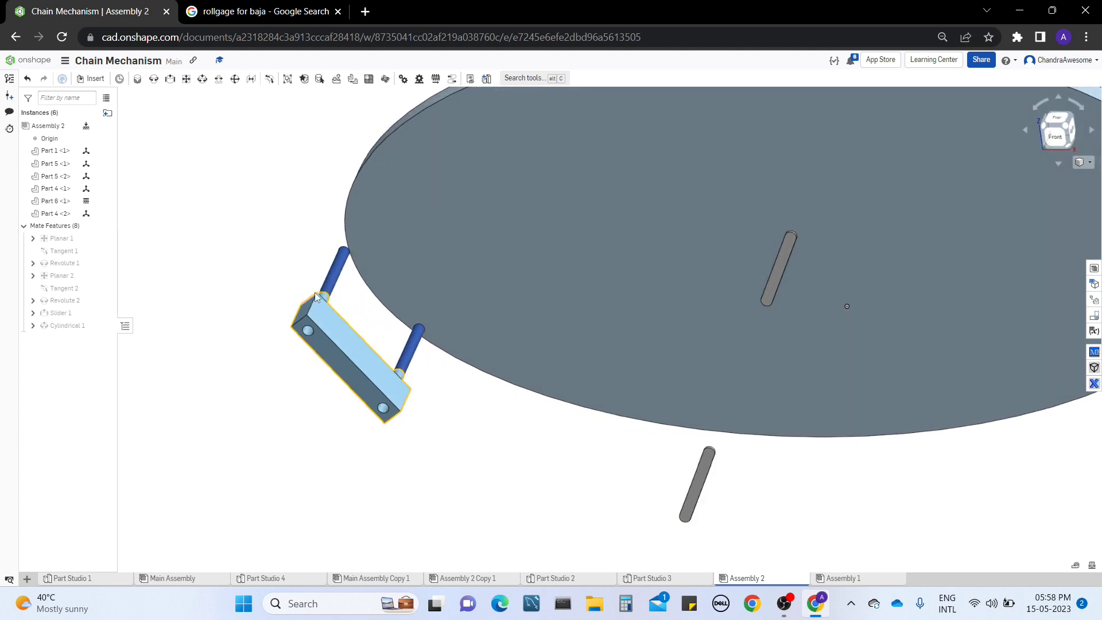
right_drag(373, 345, 347, 327)
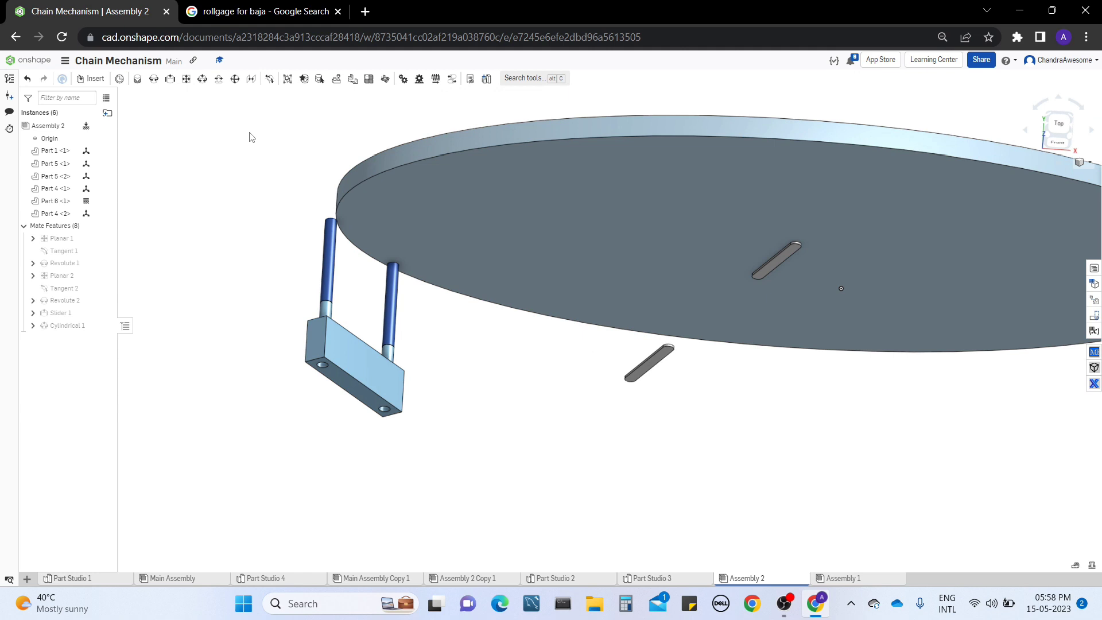
right_drag(251, 137, 334, 295)
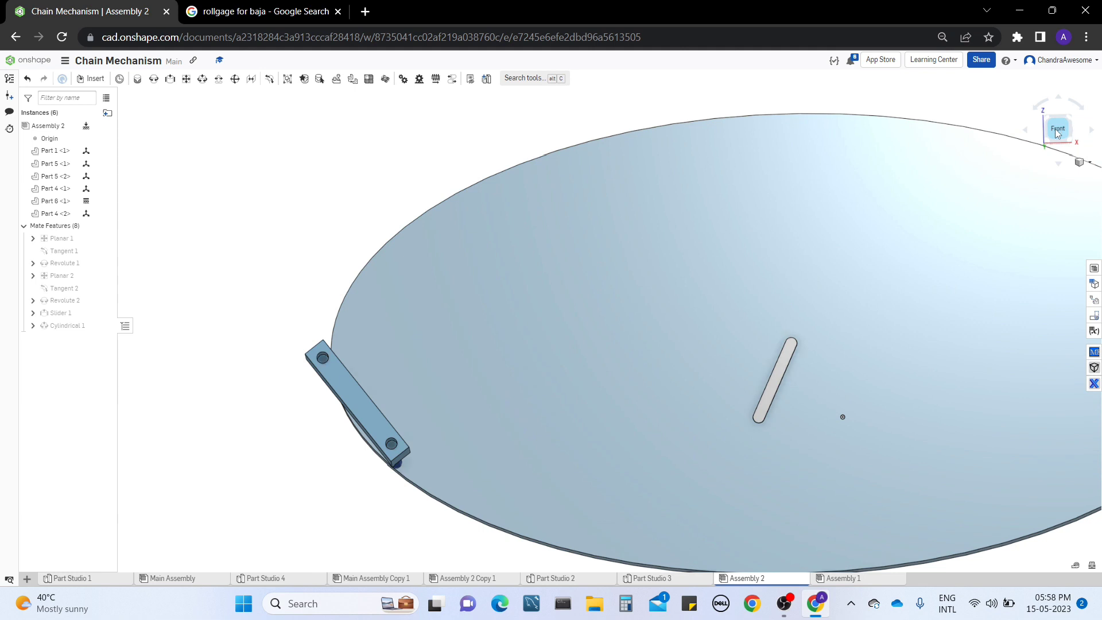
click(1058, 132)
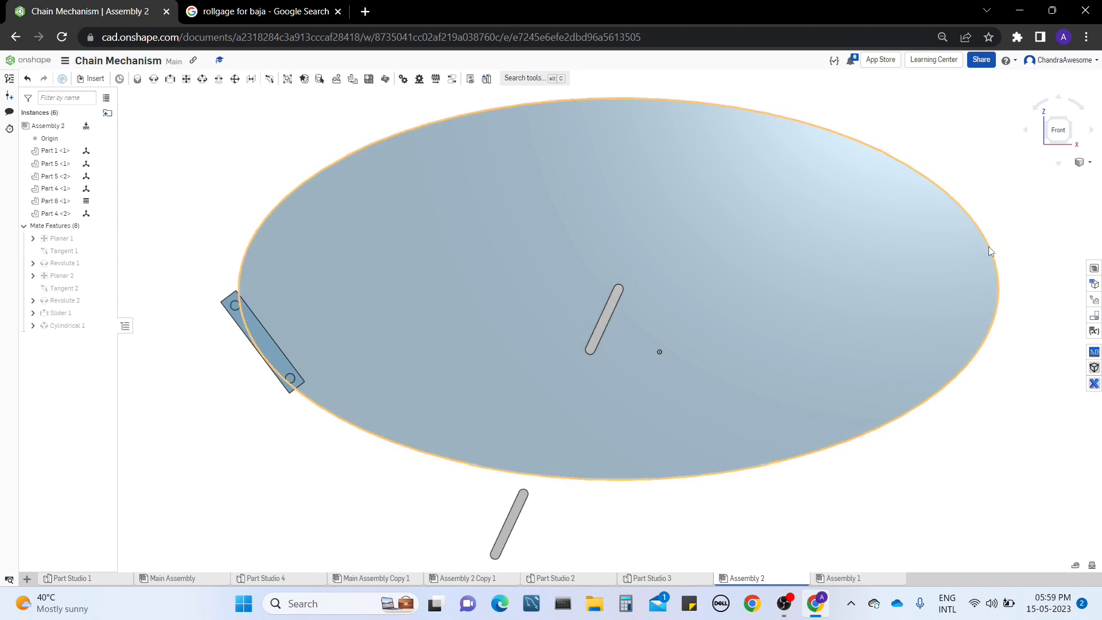
right_drag(988, 246, 956, 281)
right_drag(533, 500, 476, 463)
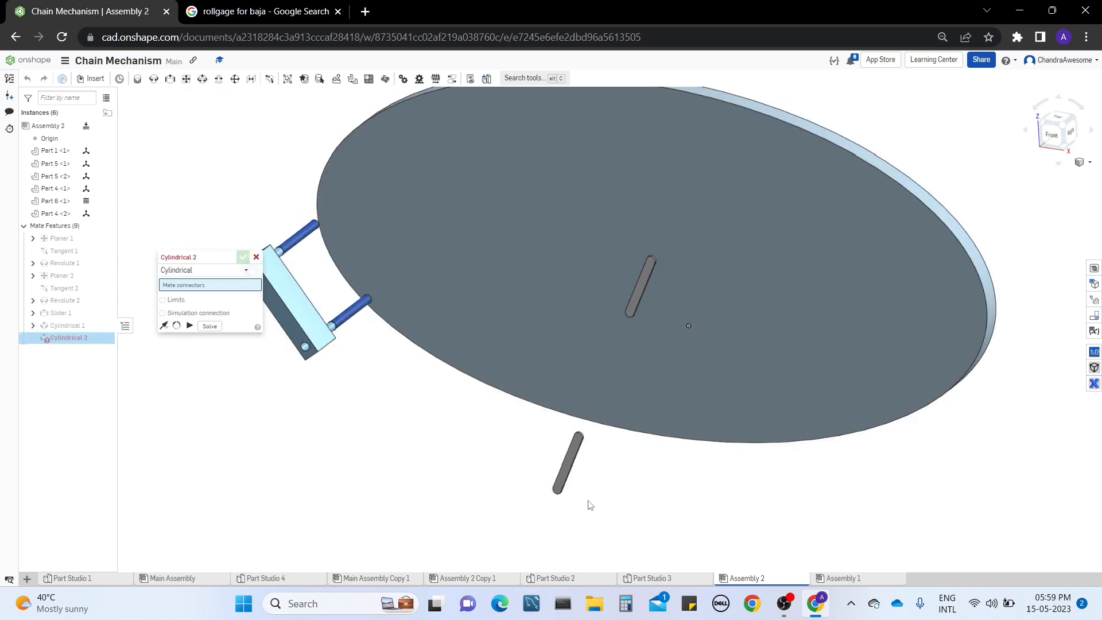
scroll(589, 505, up, 5)
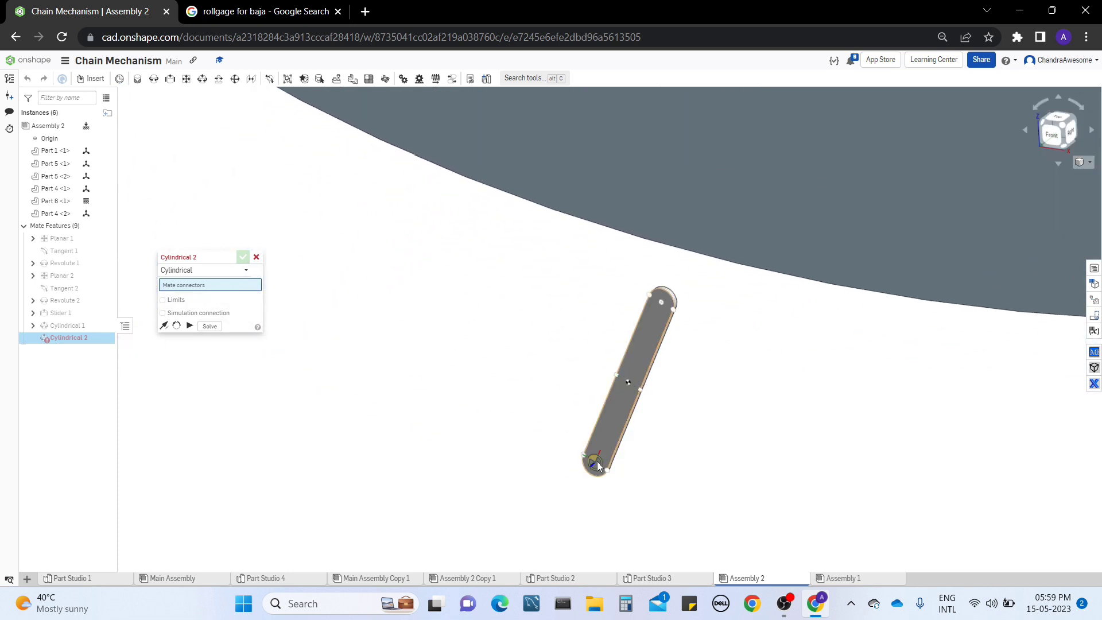
click(596, 464)
scroll(442, 426, down, 6)
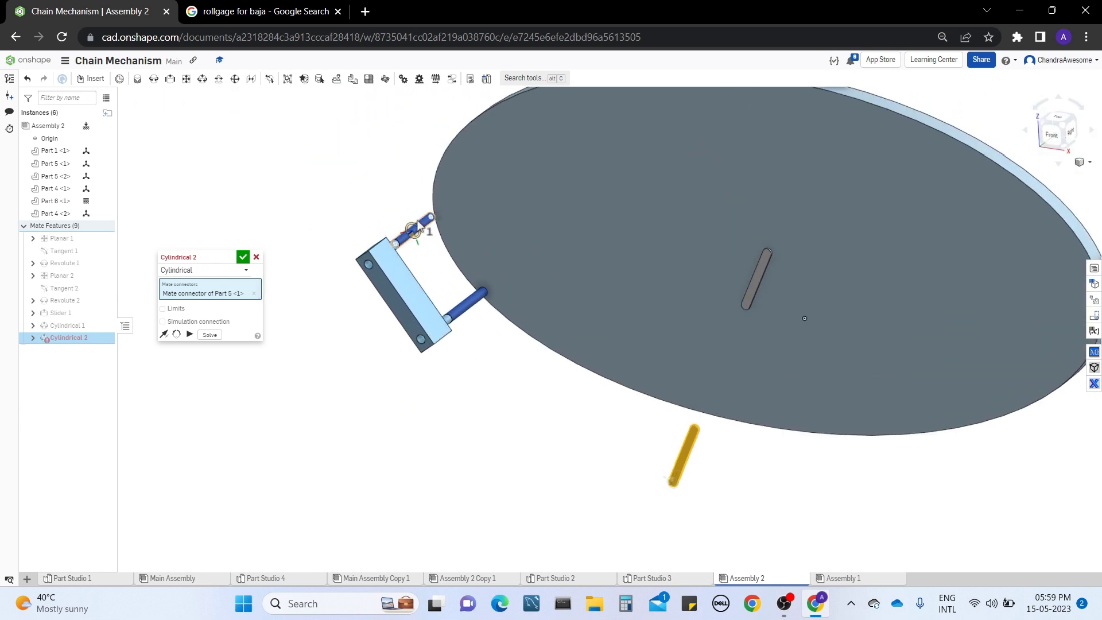
click(417, 225)
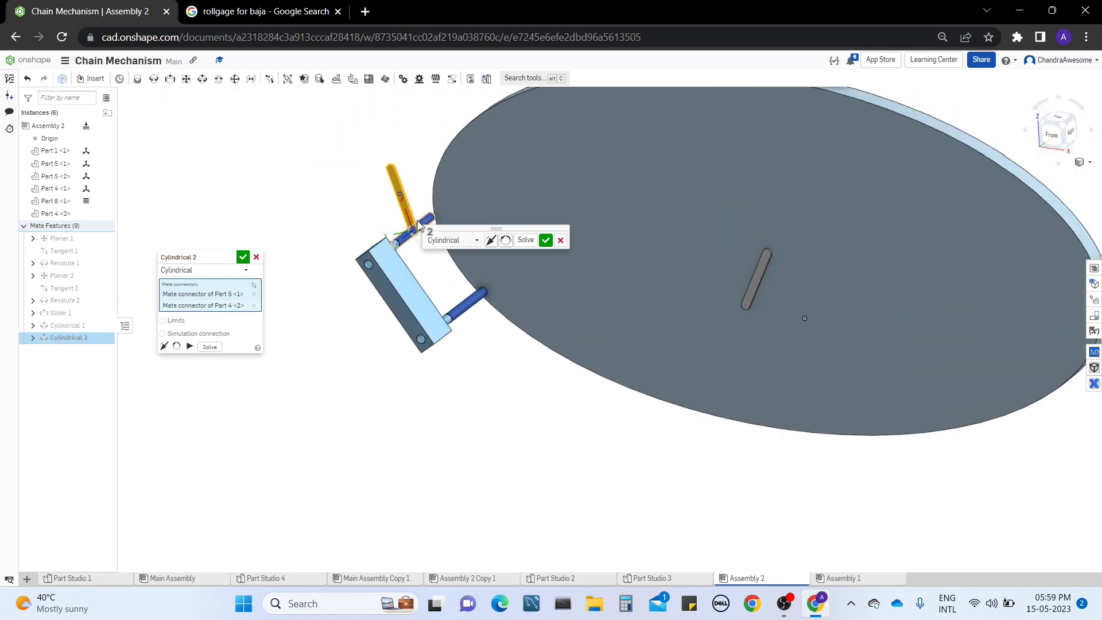
click(242, 257)
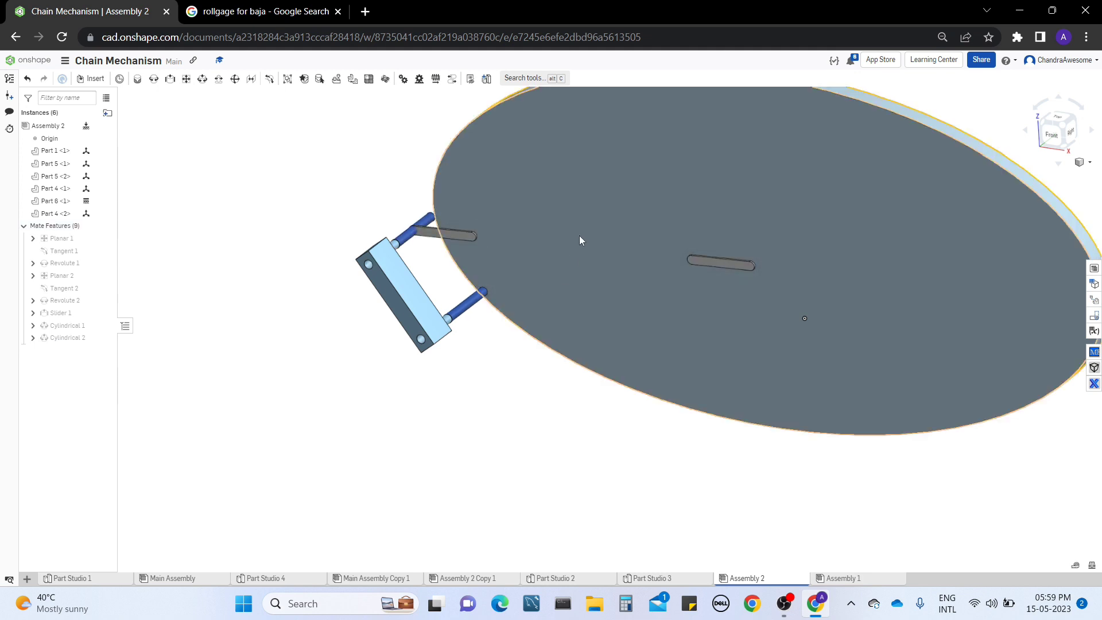
Step: Change the cylindrical mate between the grey plate and the upper blue pin to a Revolute mate
right_drag(580, 239, 593, 313)
right_drag(692, 342, 576, 332)
right_click(67, 343)
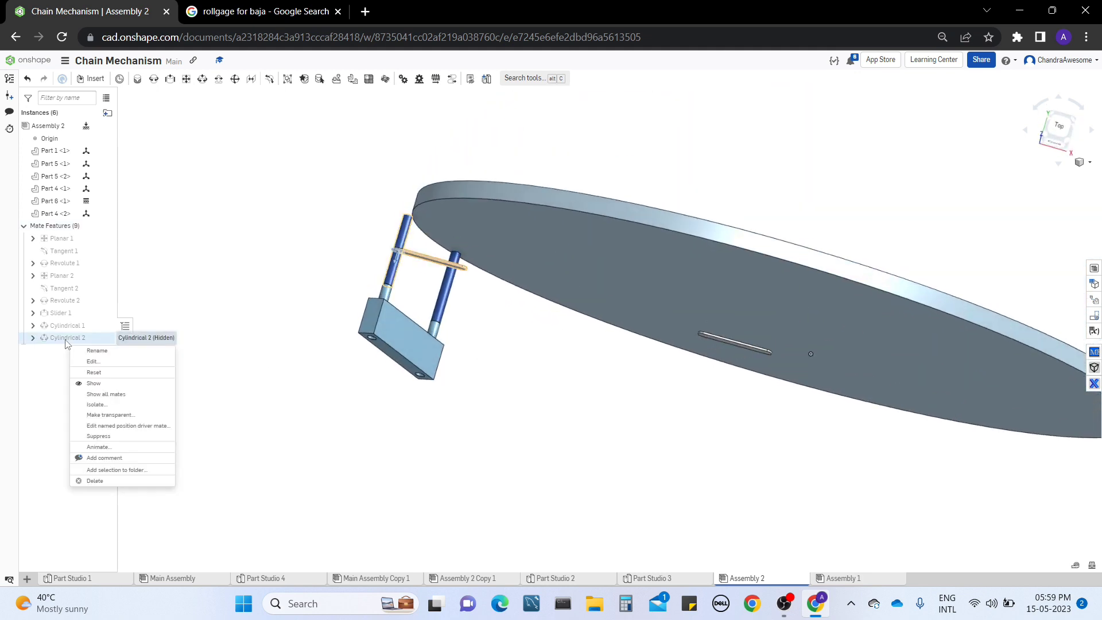
click(99, 363)
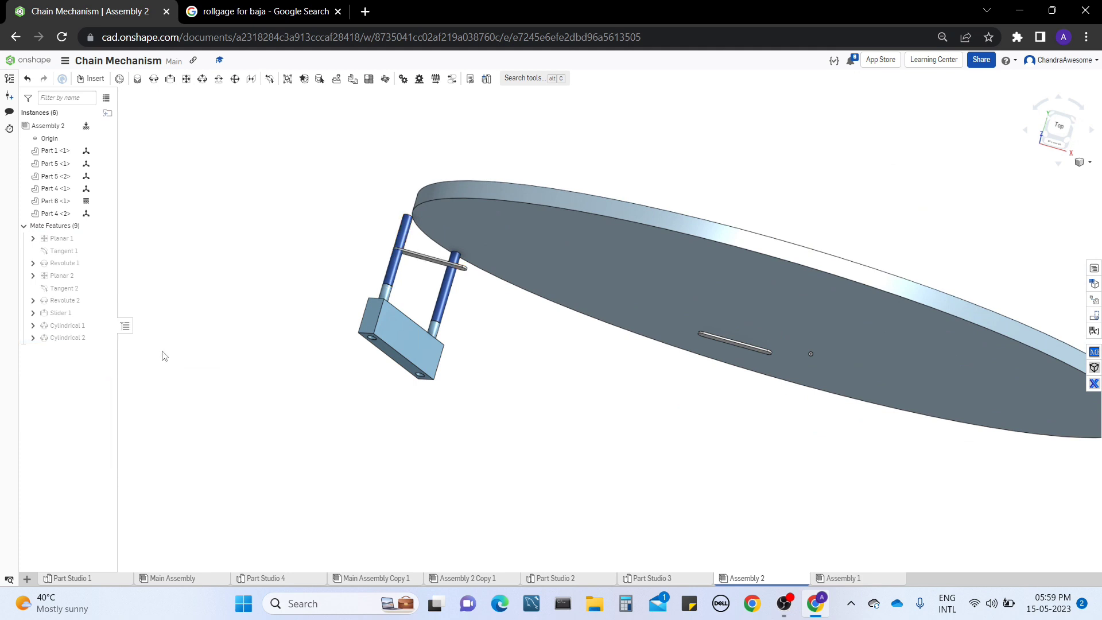
click(209, 271)
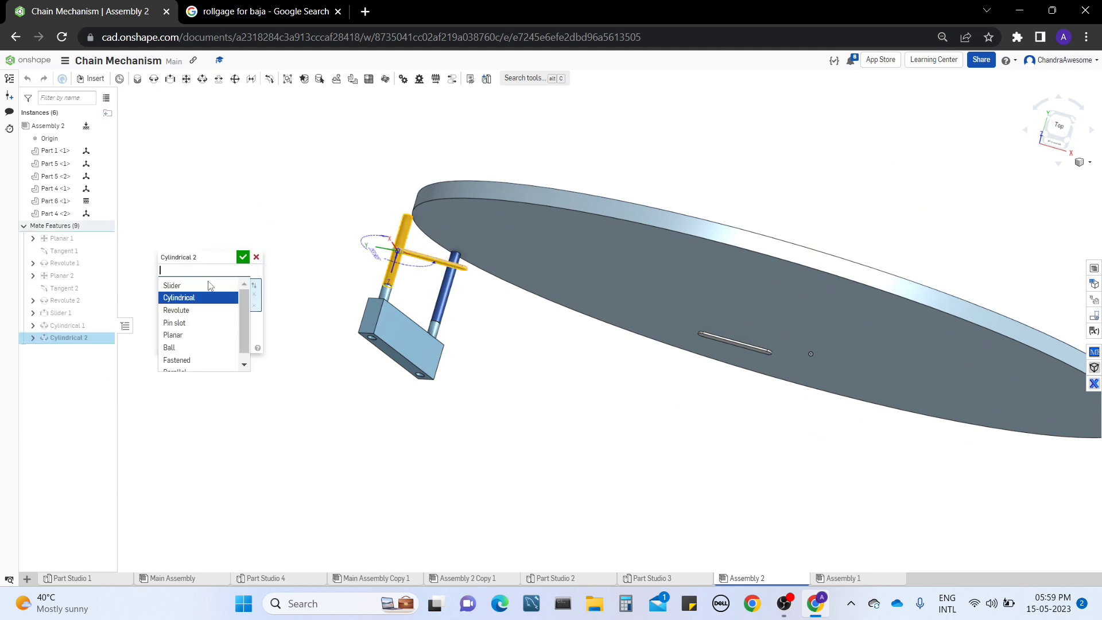
click(210, 311)
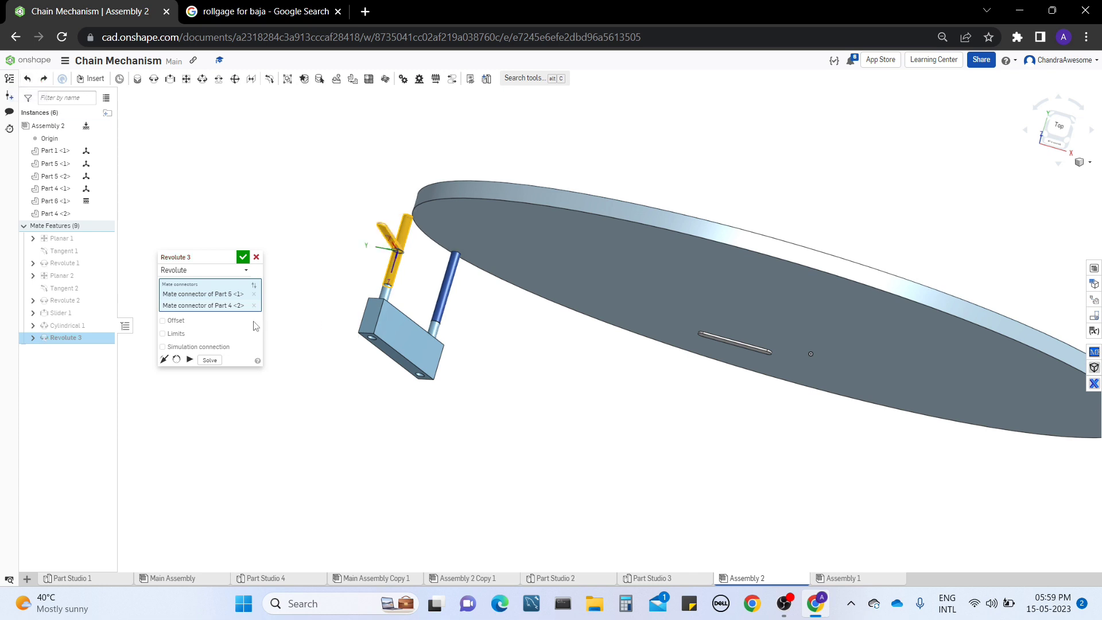
Step: Replace the revolute mate's connector on the upper blue pin with the centre of the pin's end at the disc's rim
click(244, 307)
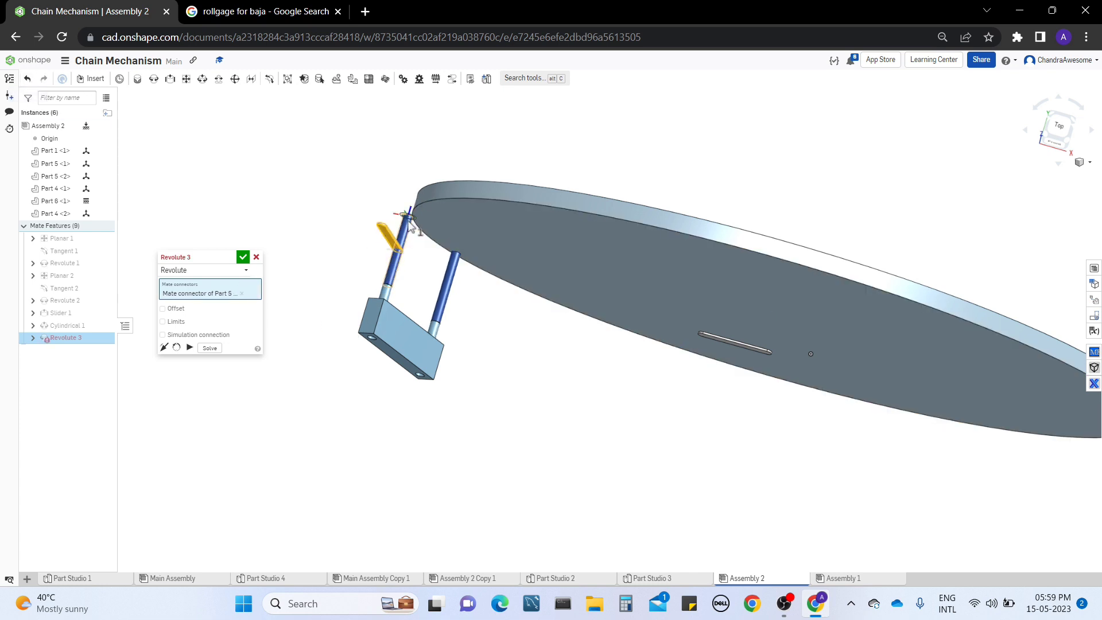
click(405, 226)
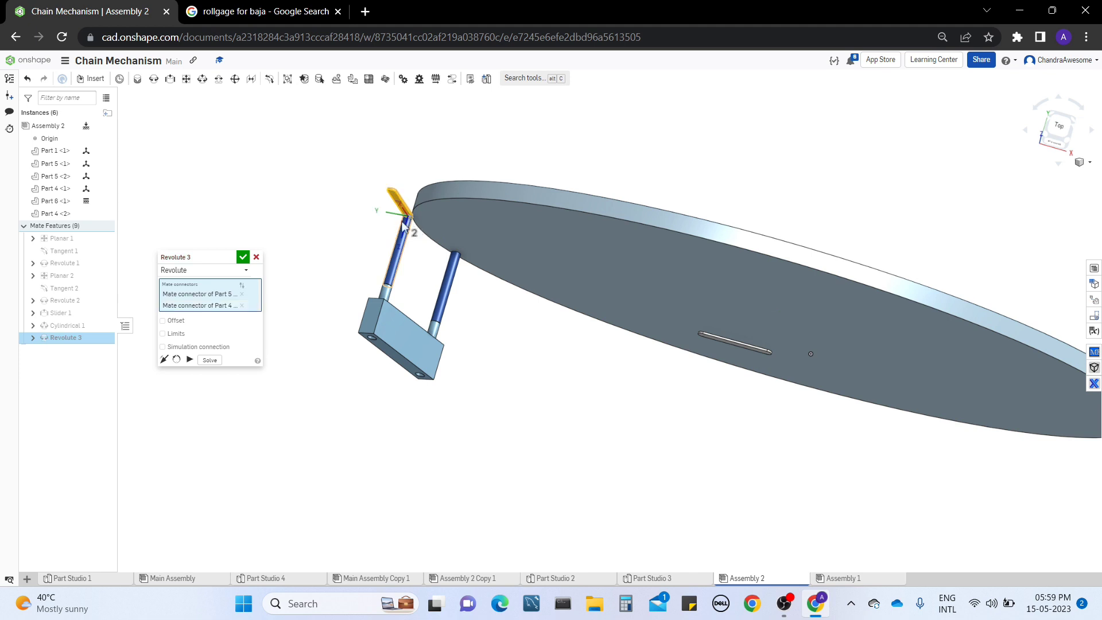
click(243, 258)
Step: Animate the rotation of the cylindrical mate at the disc's centre from 0 to 360 degrees and examine the link's motion around the rim
right_drag(588, 317, 554, 340)
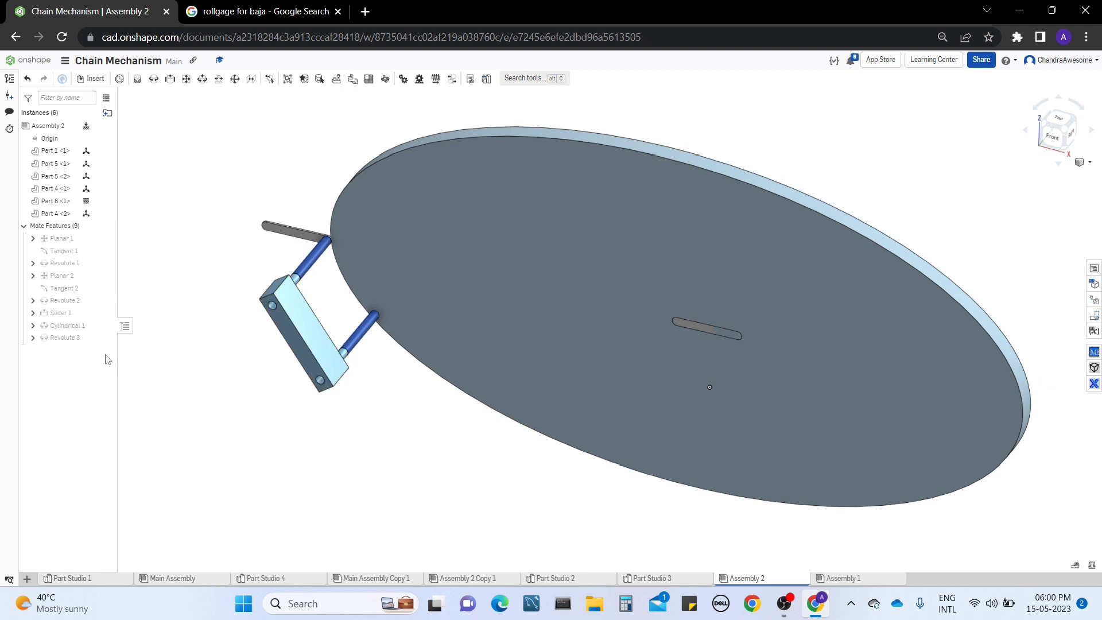
right_click(64, 332)
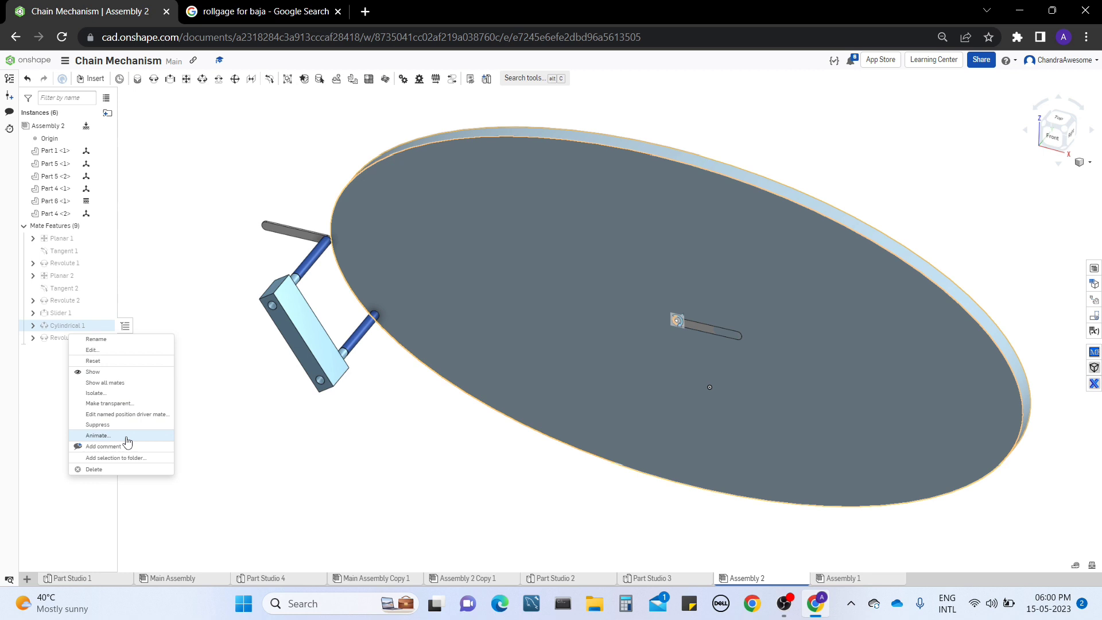
click(97, 435)
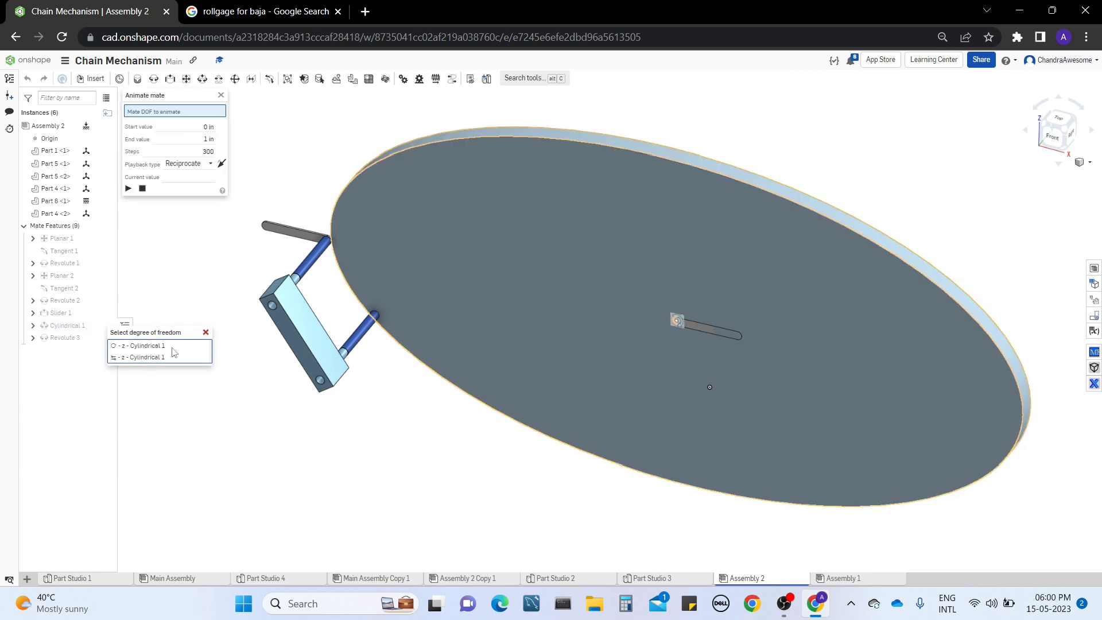
click(172, 346)
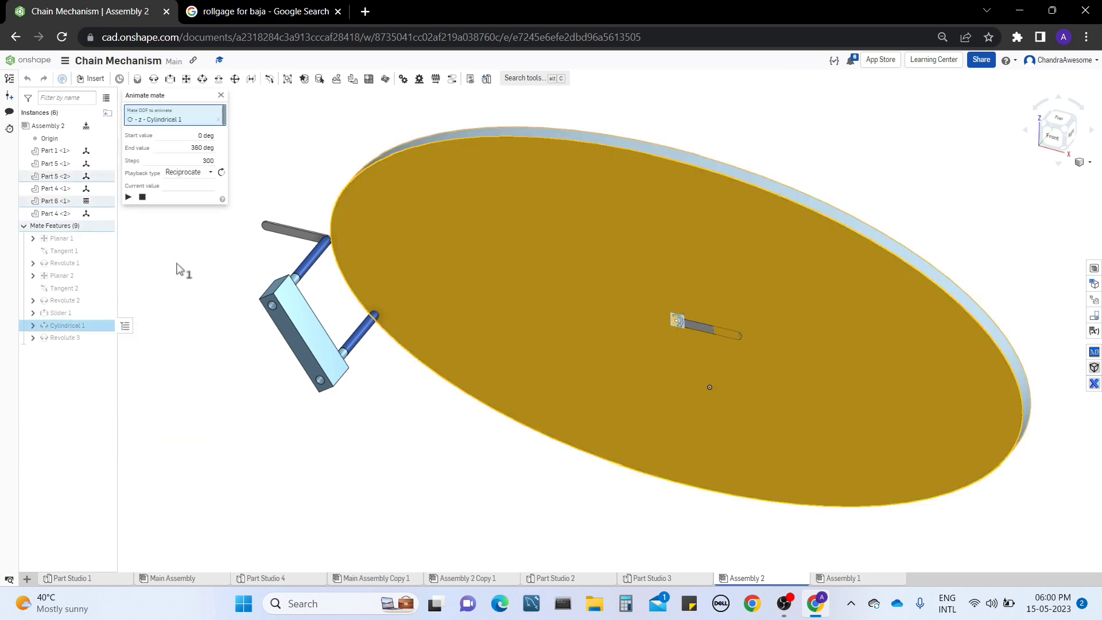
click(128, 198)
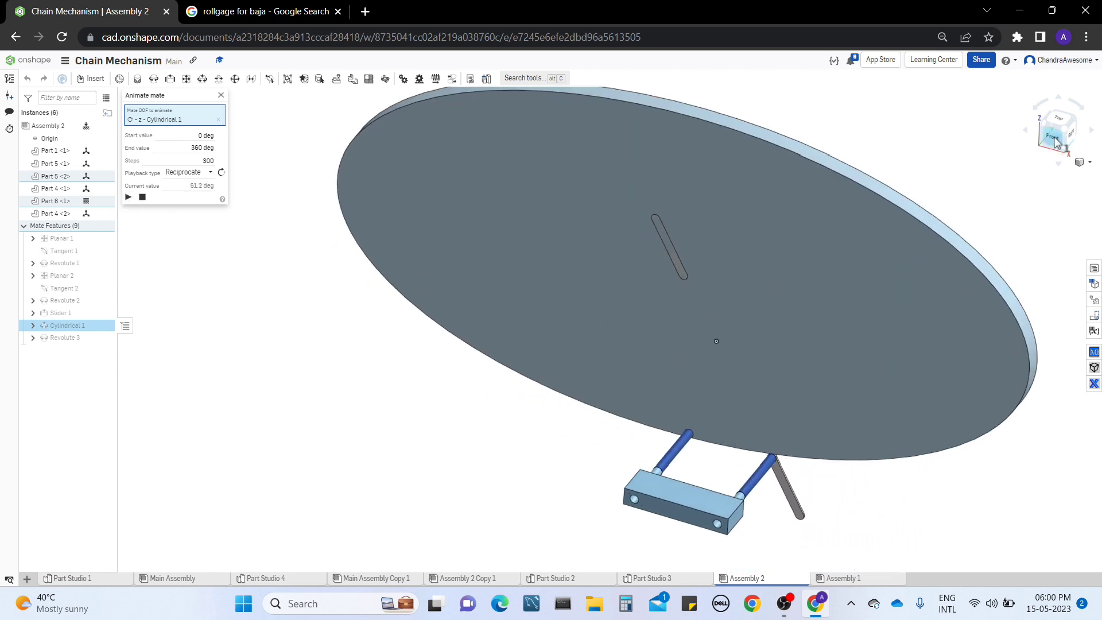
key(shift+1)
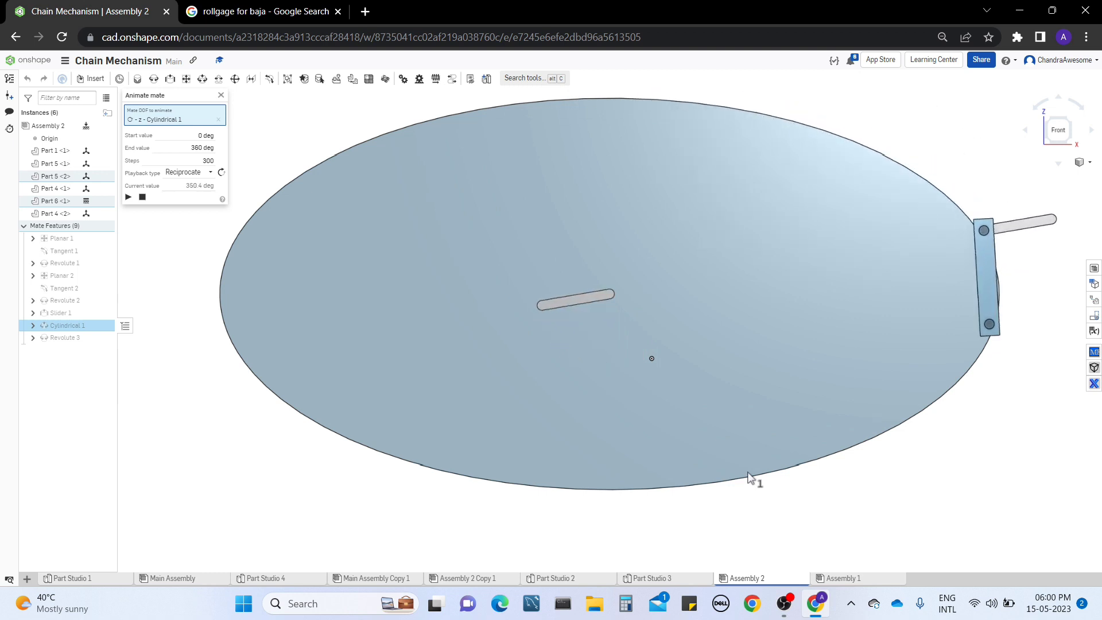
right_drag(967, 386, 573, 354)
middle_drag(487, 396, 468, 438)
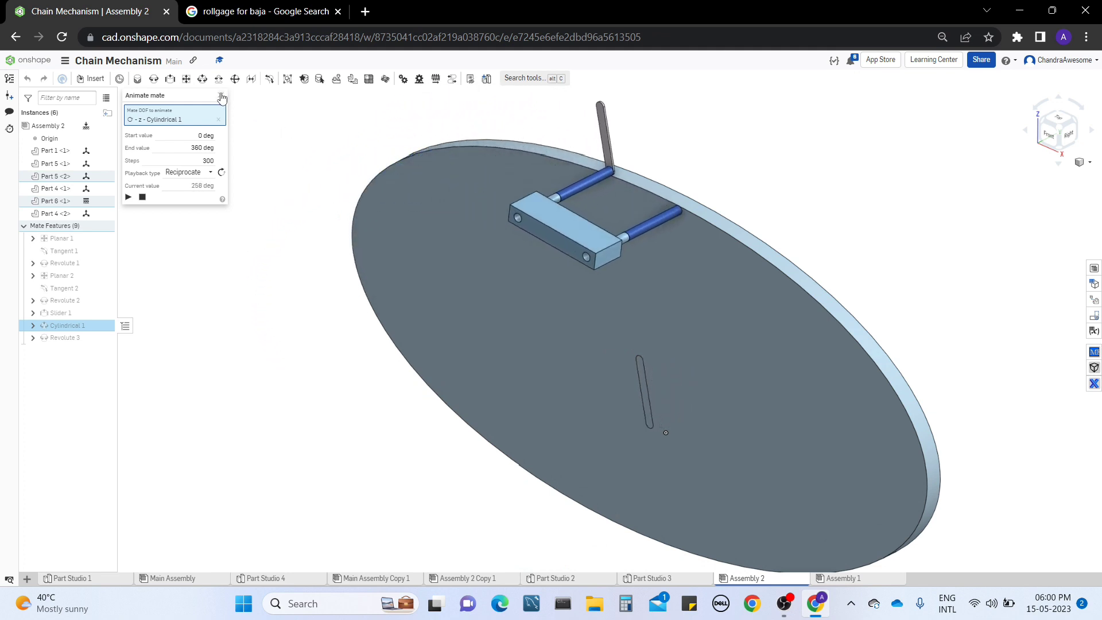
click(221, 96)
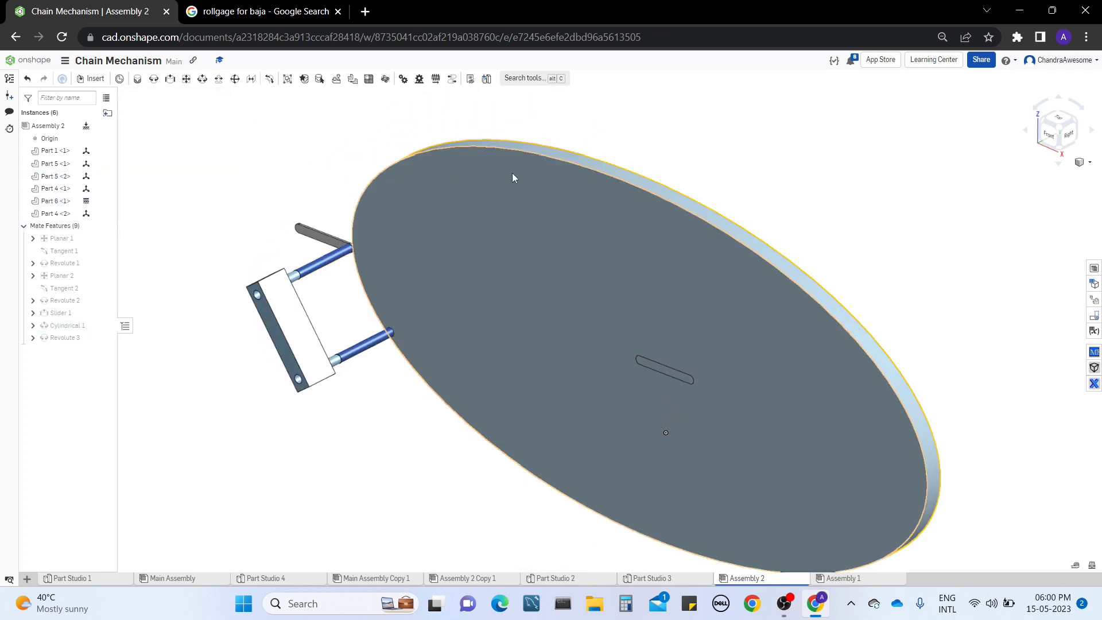
Step: Hide both grey plates, the one on the upper pin and the one at the disc's centre
right_click(506, 191)
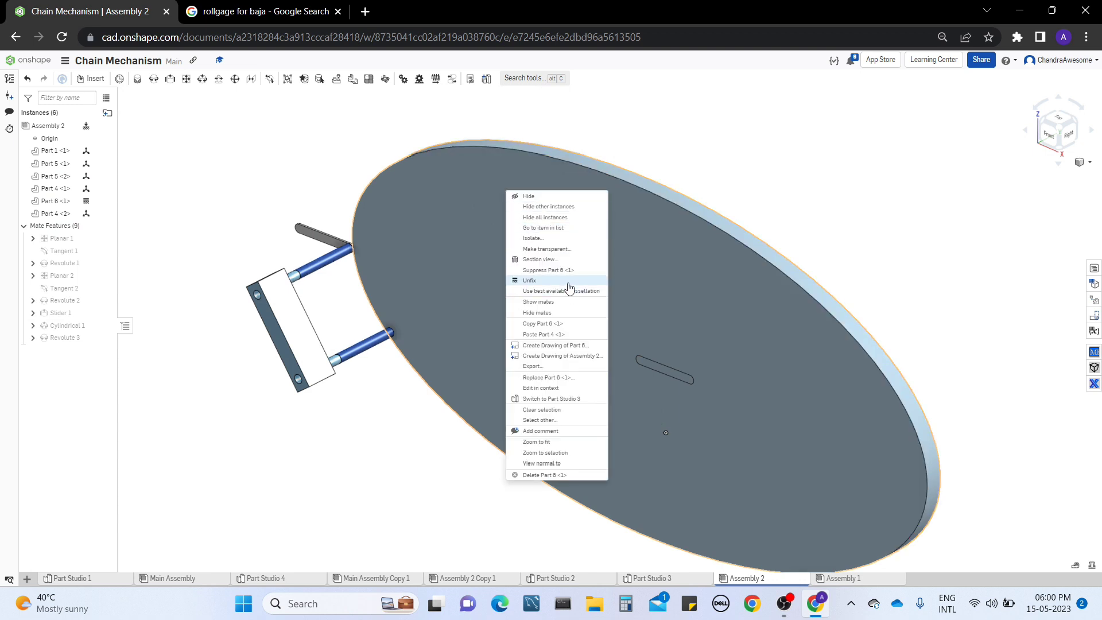
click(763, 177)
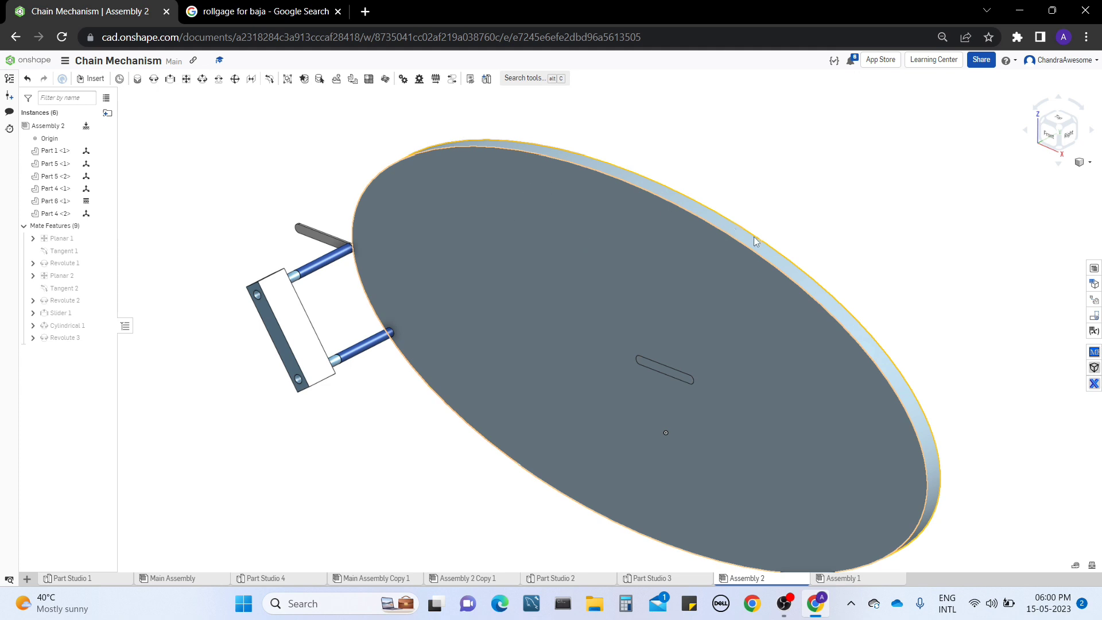
click(313, 232)
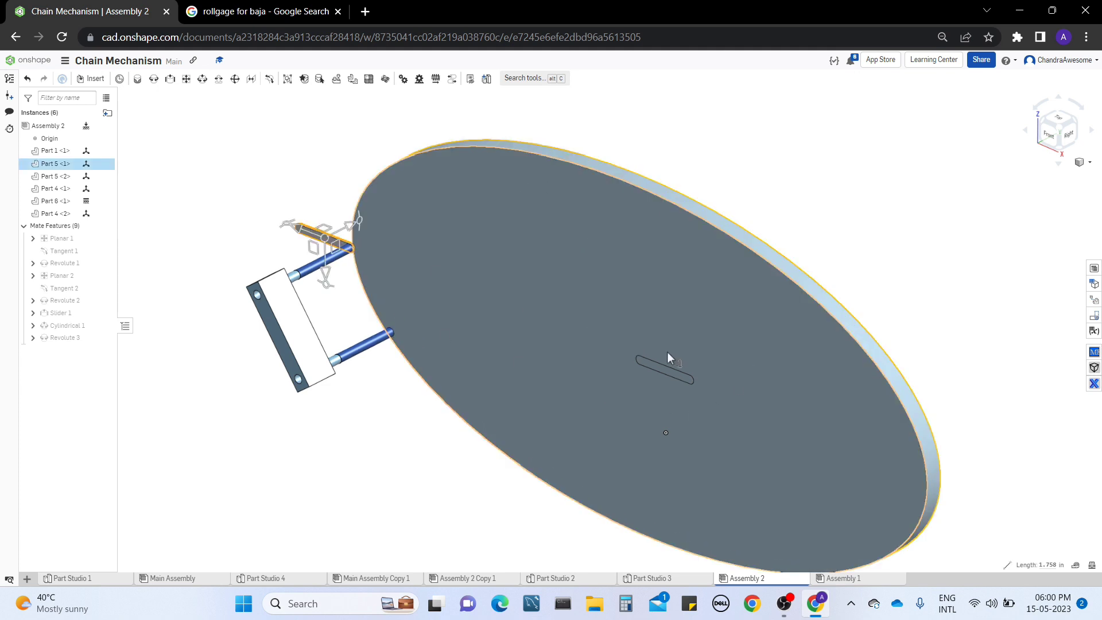
right_click(673, 373)
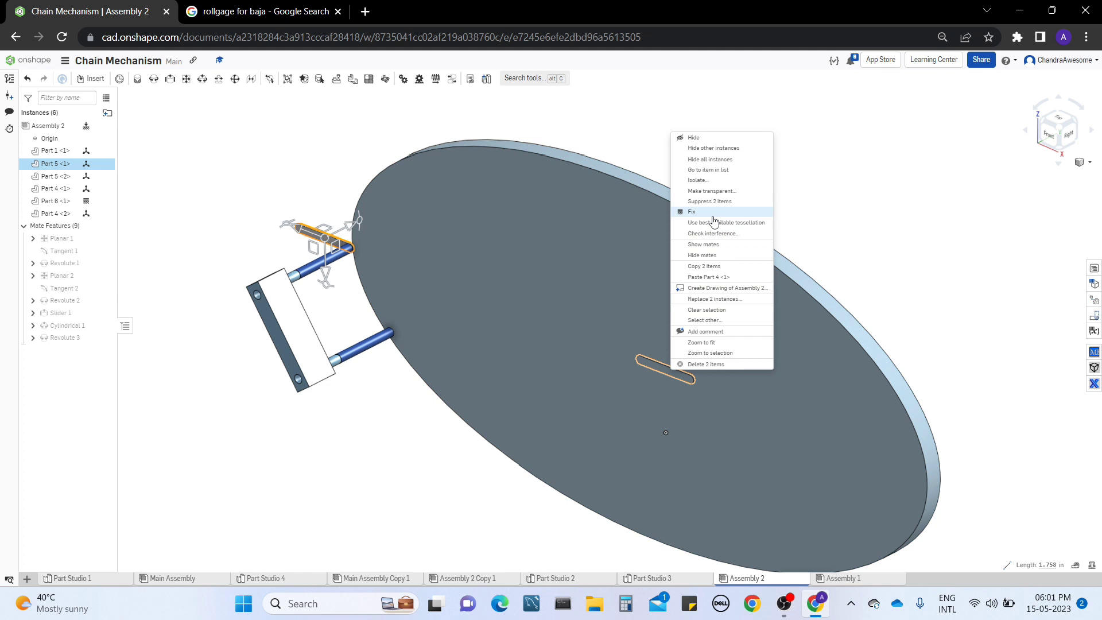
click(735, 141)
Step: Animate the central cylindrical mate's rotation again with the plates hidden, viewing the link and pins from the front and at an angle
right_drag(430, 298, 393, 303)
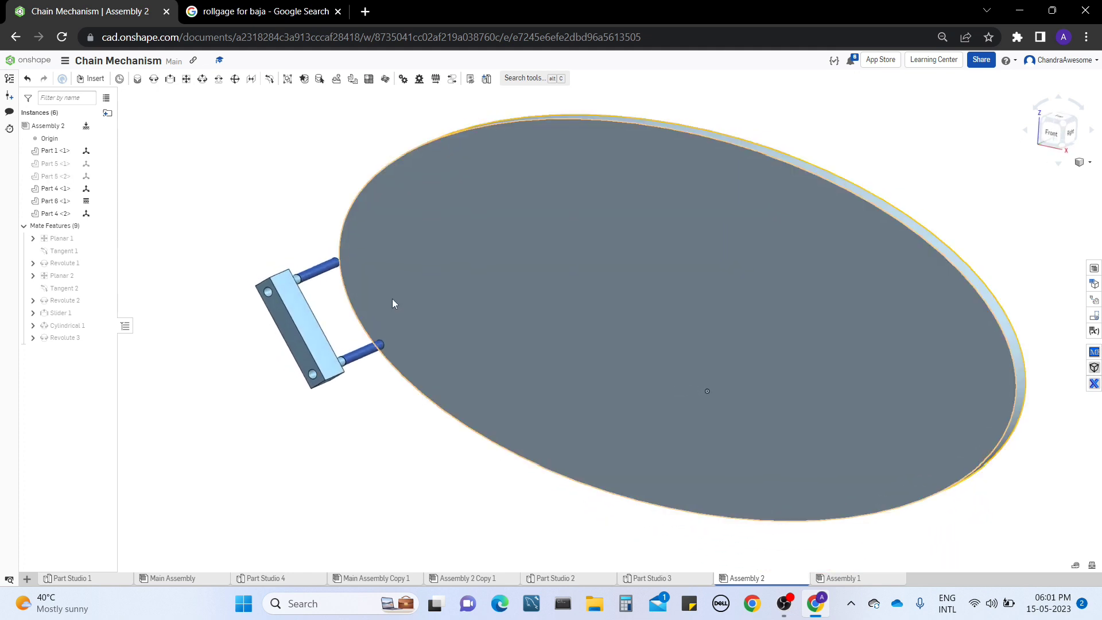
right_click(80, 326)
click(172, 434)
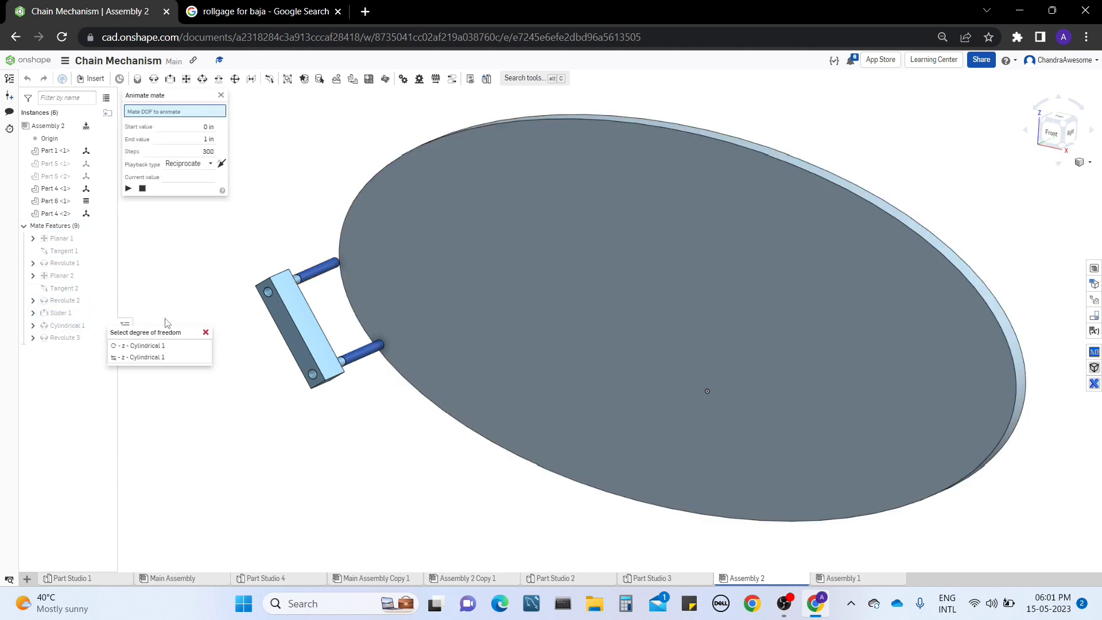
click(166, 353)
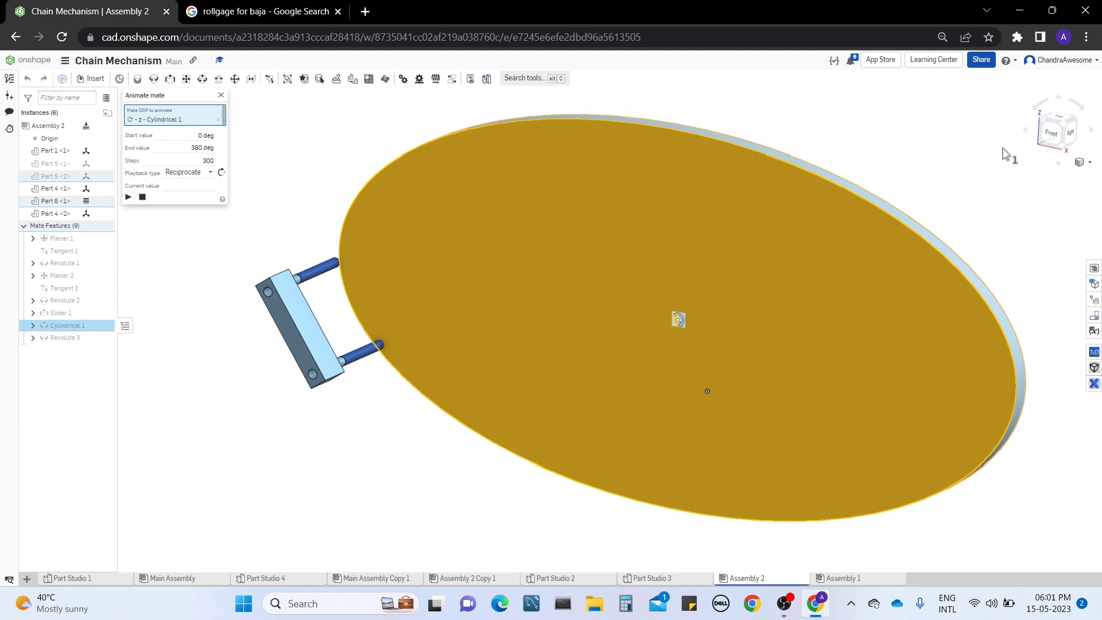
click(1051, 133)
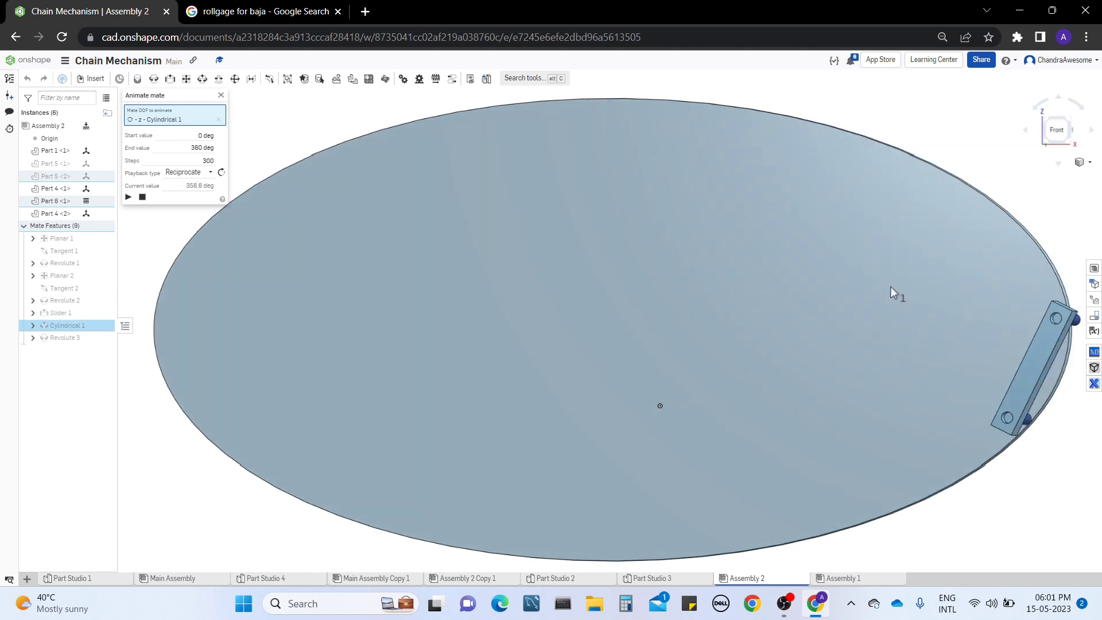
right_drag(895, 295, 920, 347)
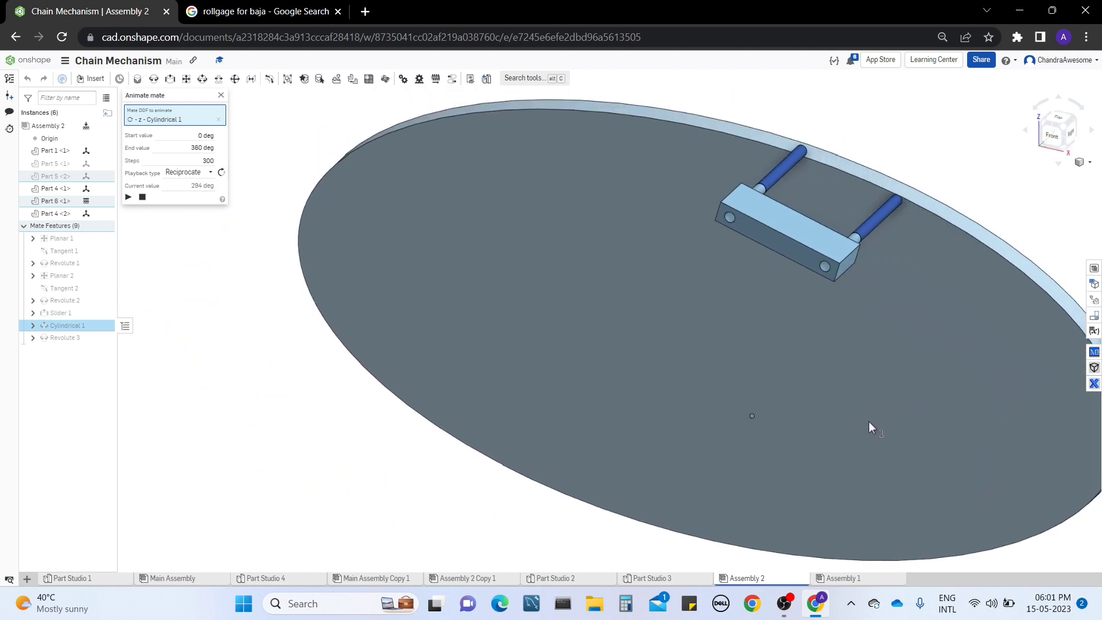
scroll(869, 421, down, 3)
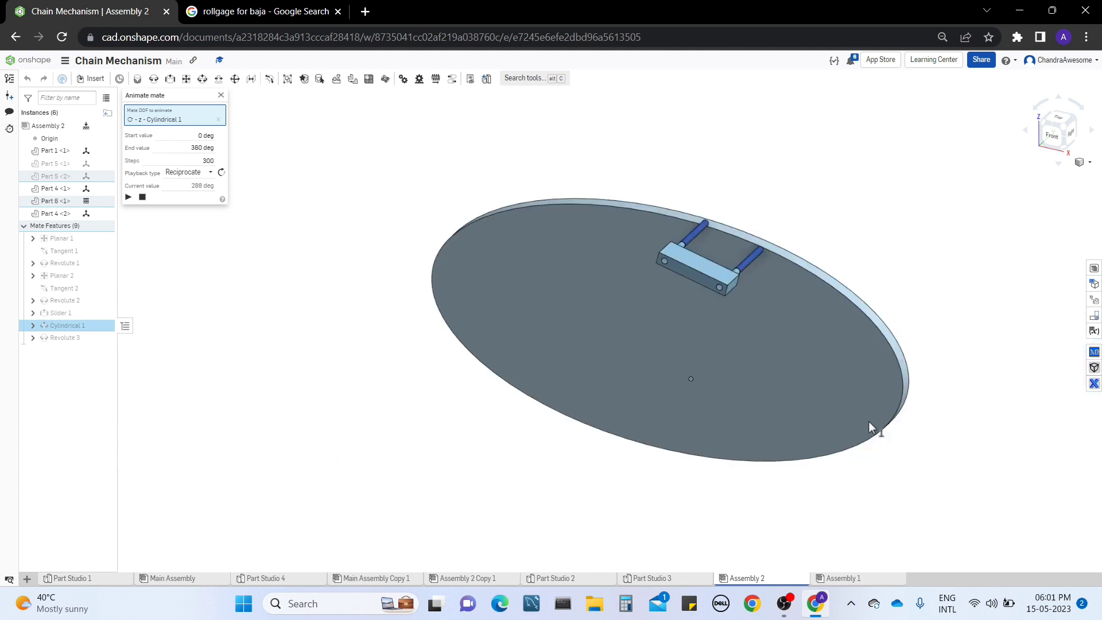
click(221, 97)
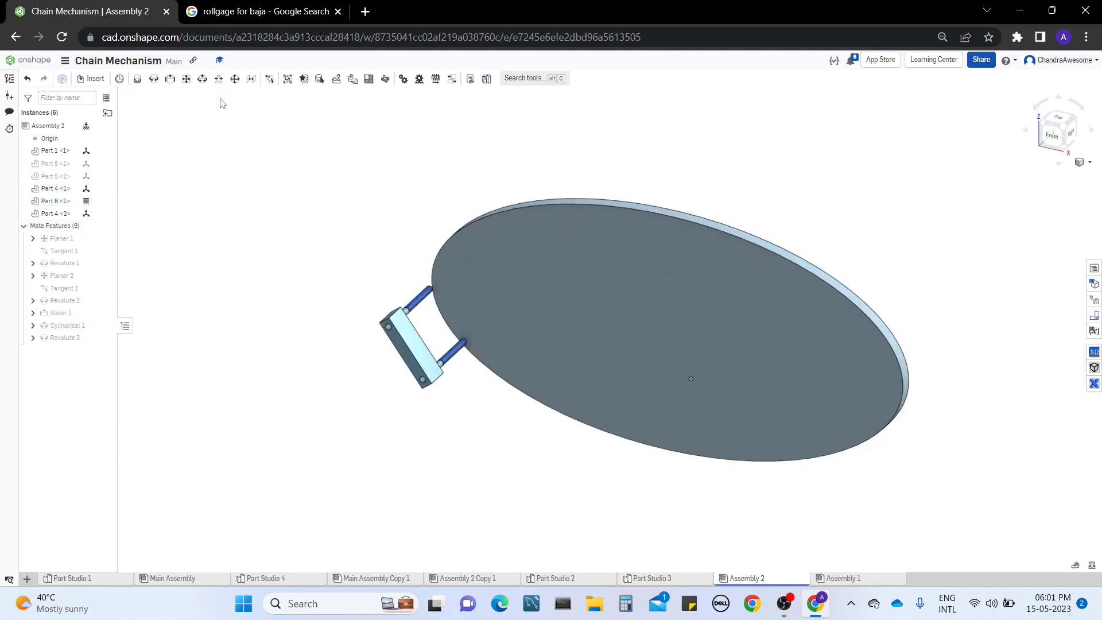
middle_drag(512, 405, 492, 406)
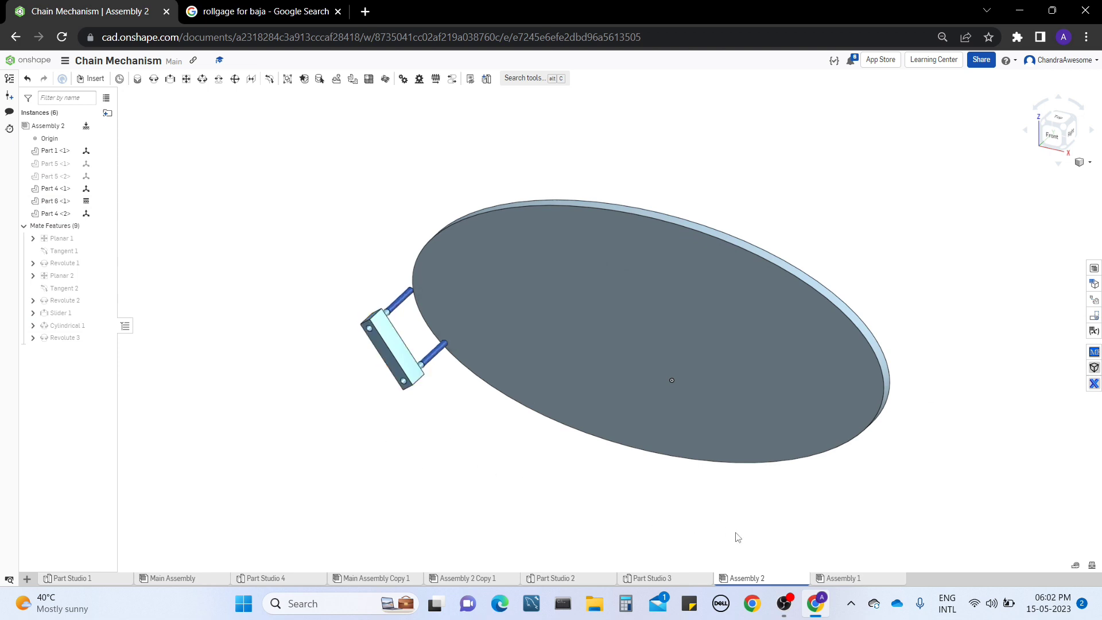
Step: Open Assembly 1 and examine its instances, mate features and the complete elliptical chain around the disc
click(841, 578)
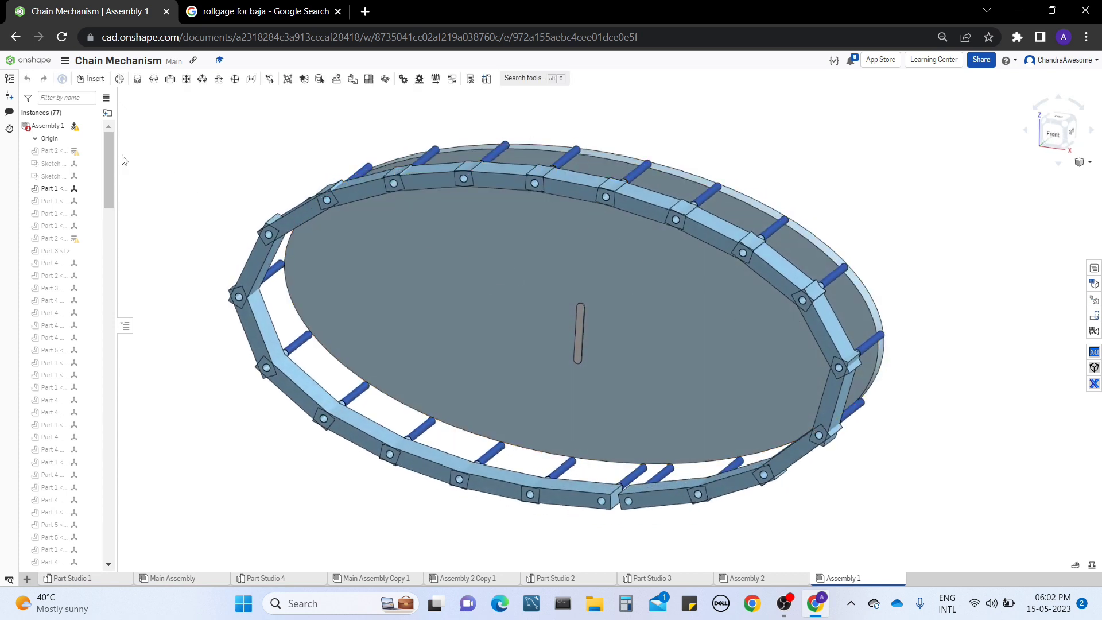
drag(109, 176, 116, 337)
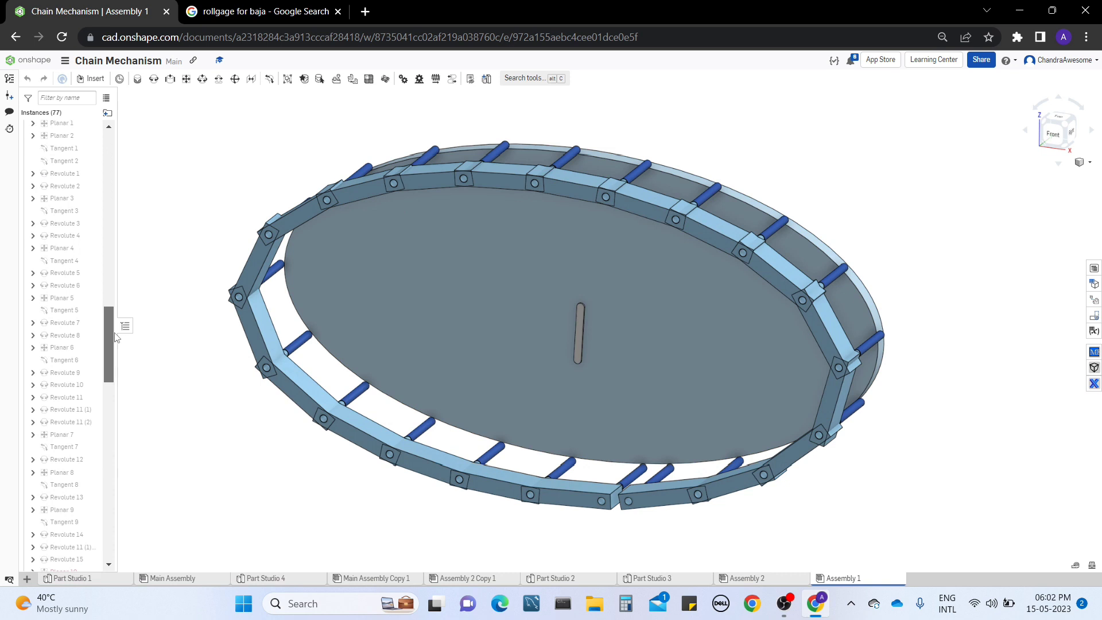
drag(109, 331, 108, 276)
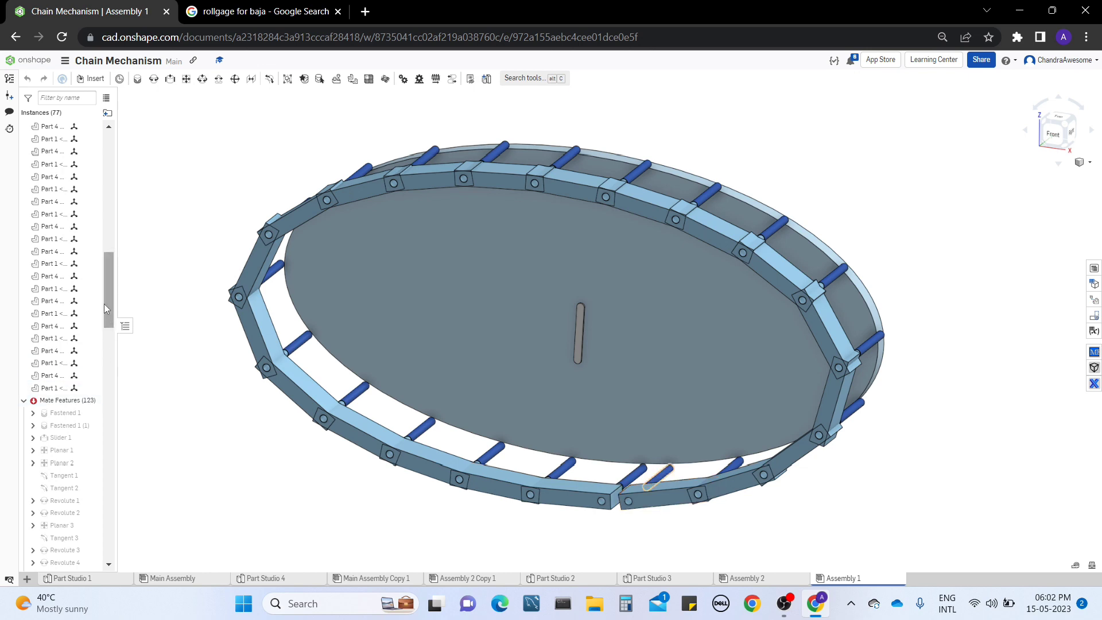
right_drag(707, 329, 266, 123)
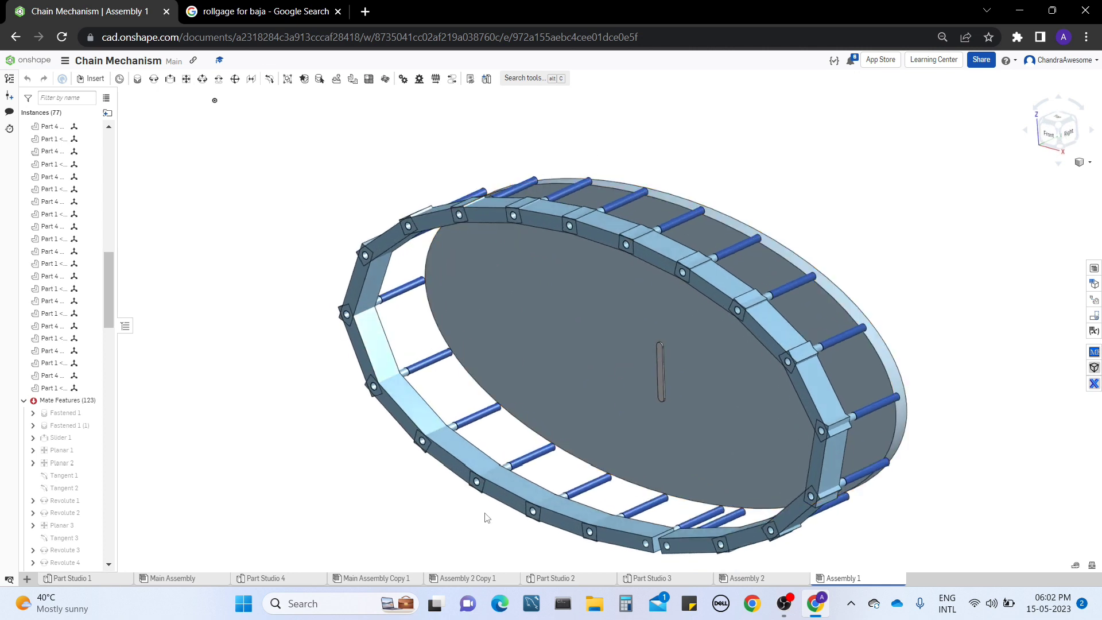
Step: Examine the sprocket chain's instances and mate features in Main Assembly and return to Assembly 1
click(191, 584)
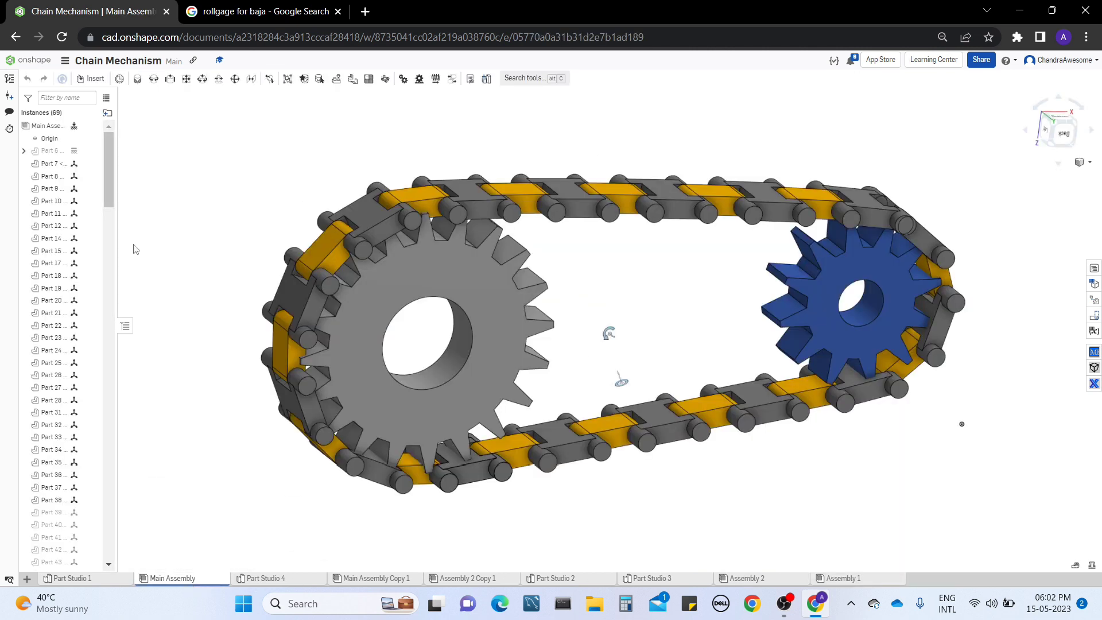
drag(109, 187, 117, 325)
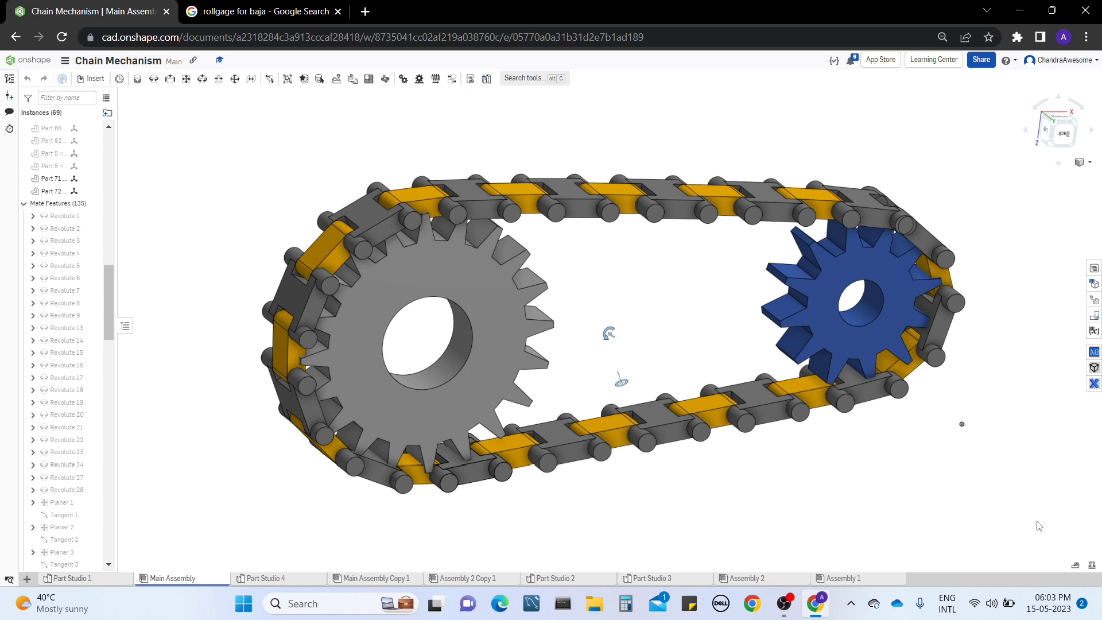
mouse_move(841, 583)
click(827, 579)
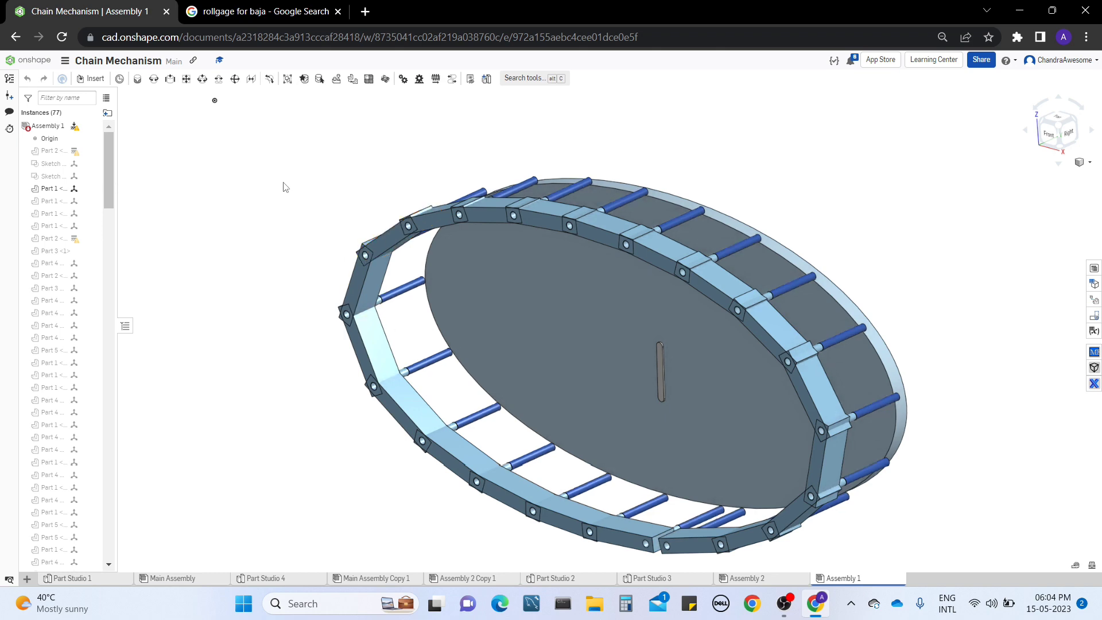
click(781, 610)
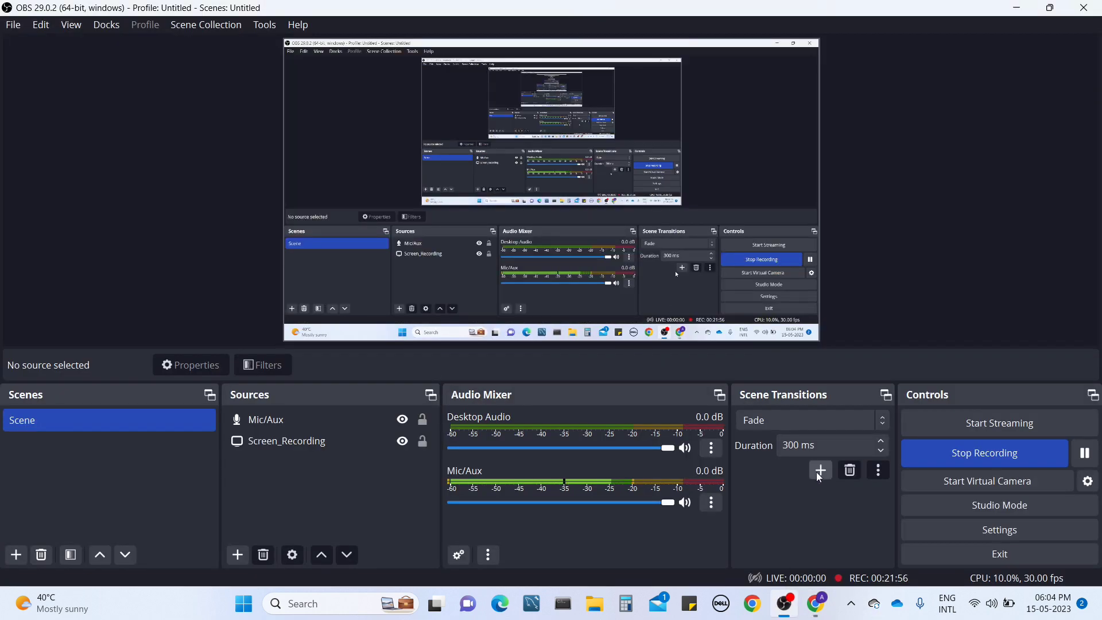